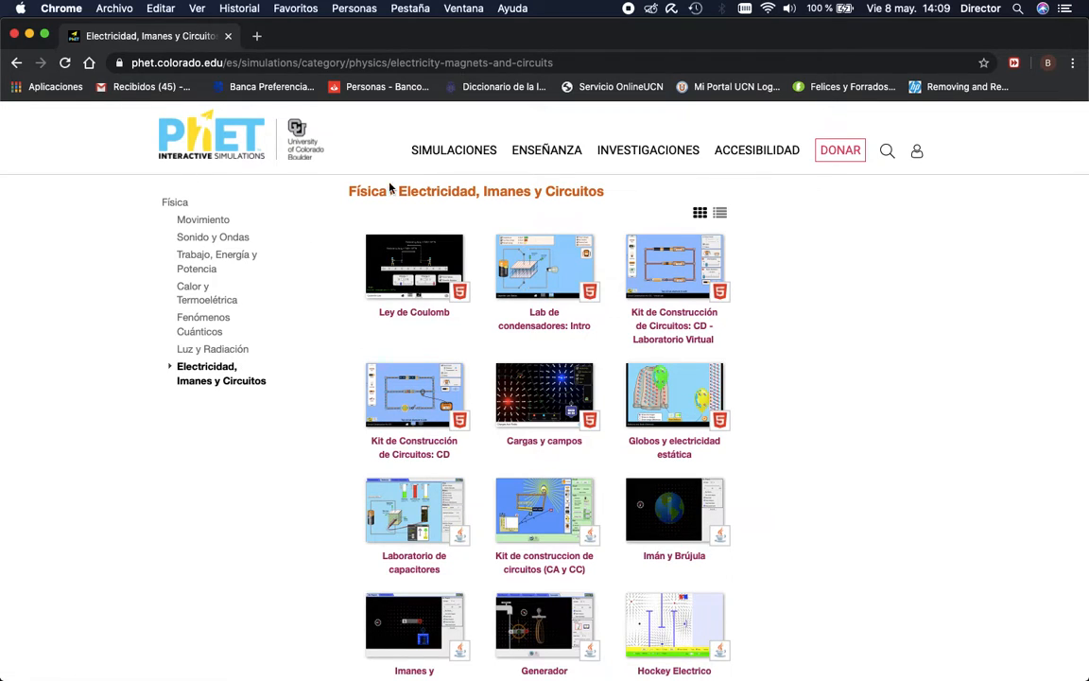
# - Open the Ley de Coulomb simulation from the electricity catalogue and start its Escala Macro version
pyautogui.click(413, 311)
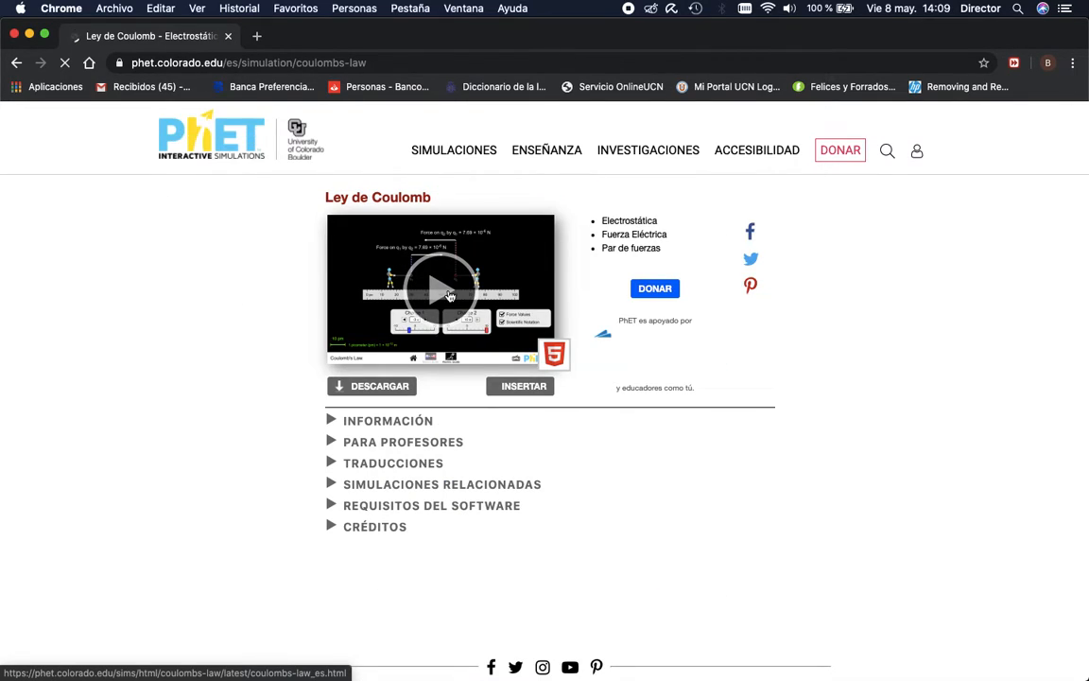
pyautogui.click(450, 296)
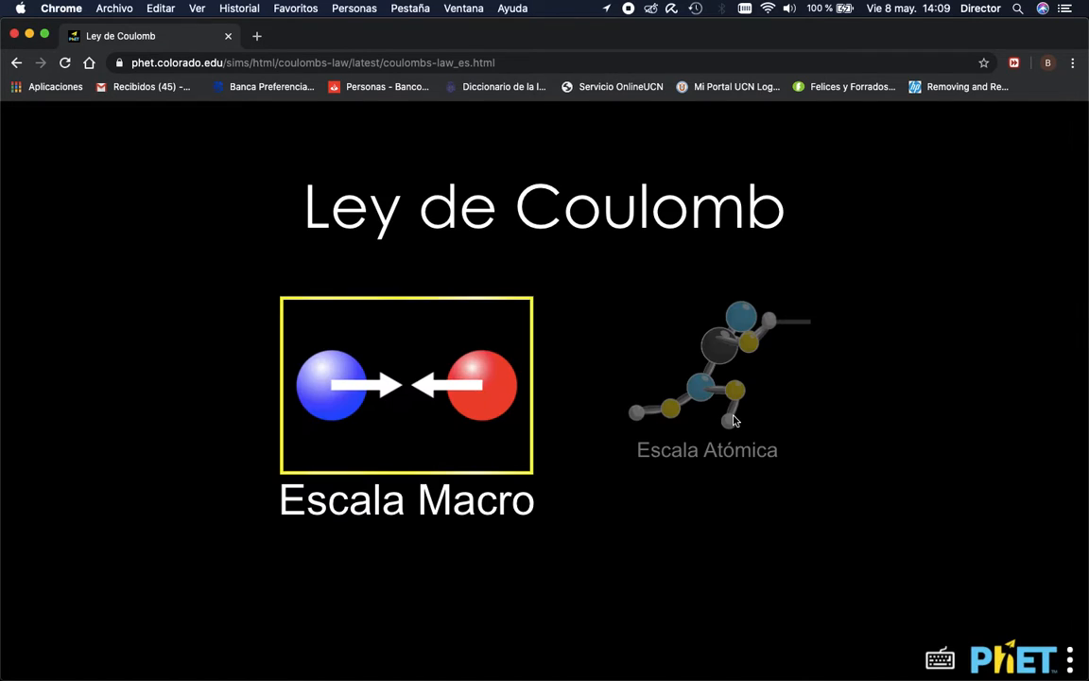
pyautogui.click(421, 348)
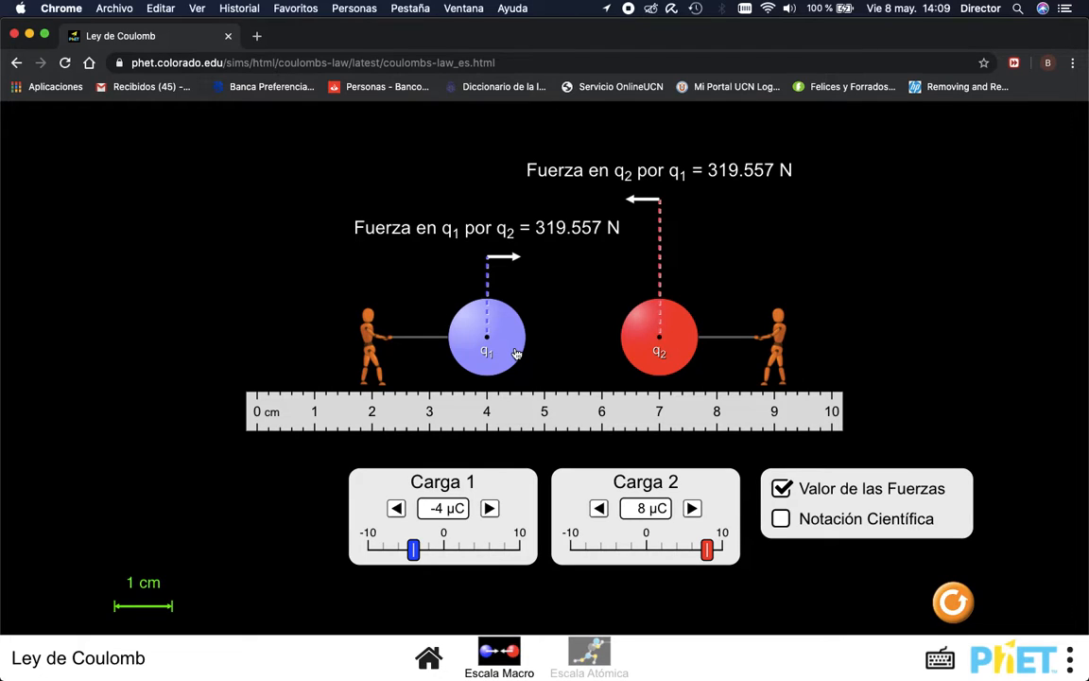
# - Set Carga 1 to -10 µC and Carga 2 to 10 µC, and place q1 at the 5 cm mark of the ruler
pyautogui.moveTo(516, 353)
pyautogui.mouseDown()
pyautogui.moveTo(567, 355)
pyautogui.moveTo(504, 366)
pyautogui.moveTo(539, 364)
pyautogui.moveTo(511, 341)
pyautogui.moveTo(486, 341)
pyautogui.moveTo(509, 343)
pyautogui.mouseUp()
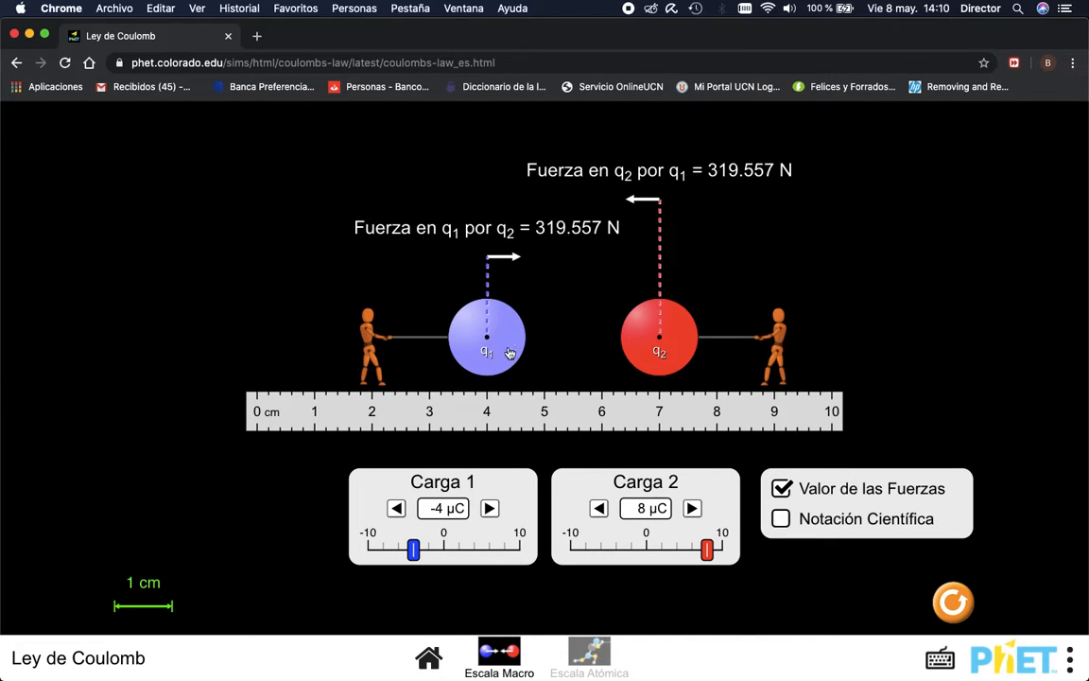
pyautogui.moveTo(413, 550); pyautogui.dragTo(513, 558)
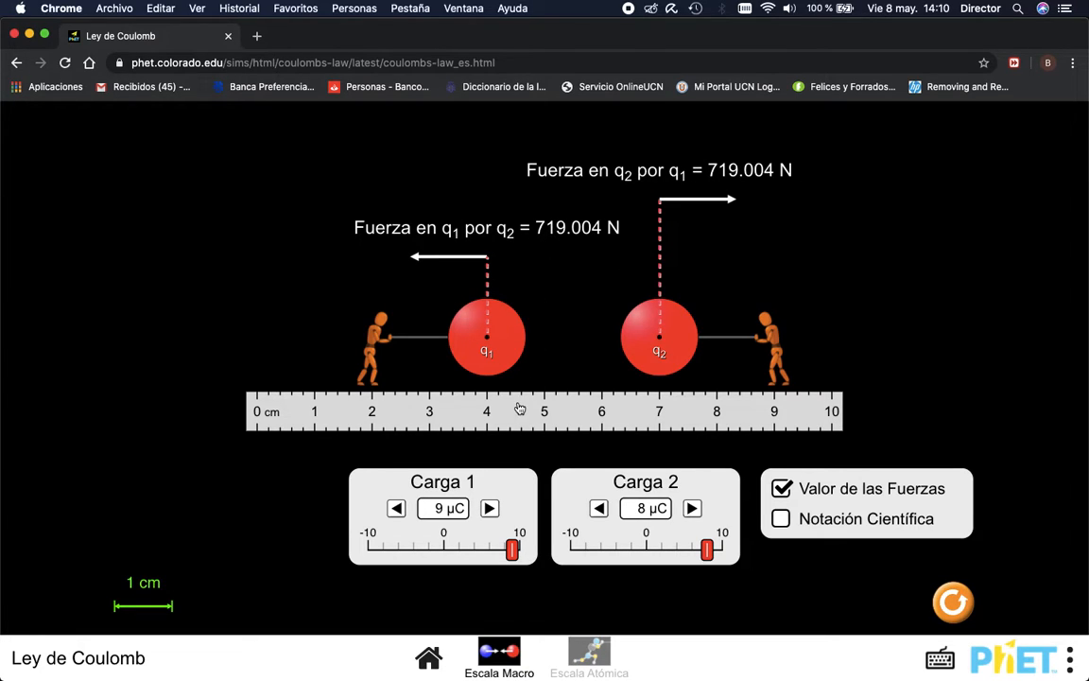
pyautogui.moveTo(512, 553); pyautogui.dragTo(358, 550)
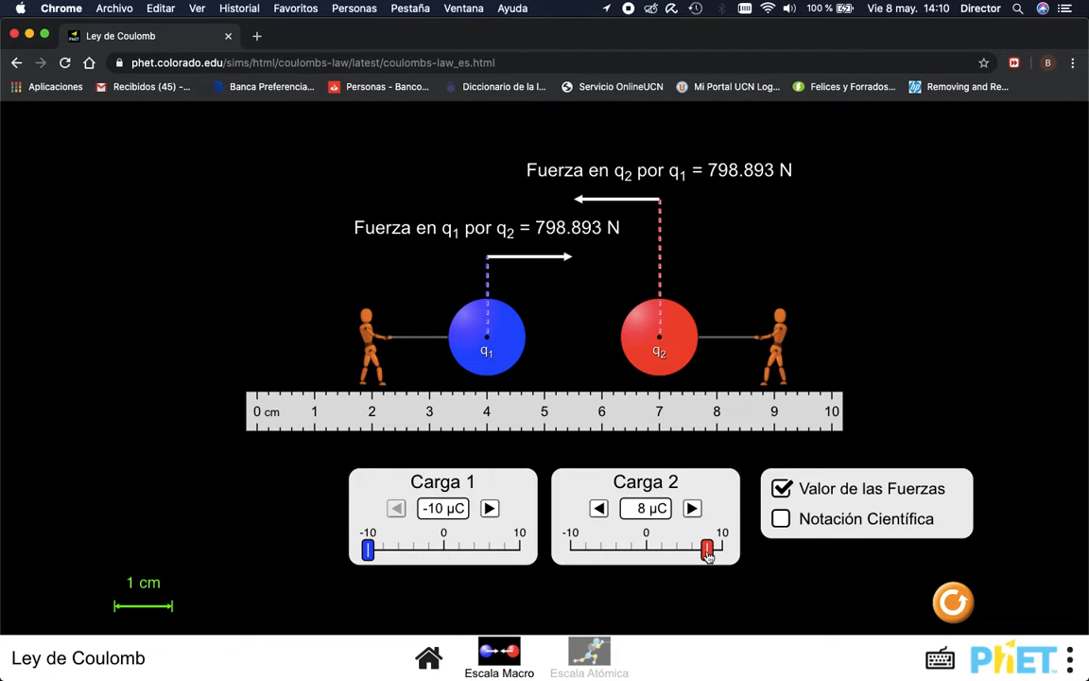
pyautogui.moveTo(708, 549); pyautogui.dragTo(724, 553)
pyautogui.moveTo(508, 354); pyautogui.dragTo(565, 358)
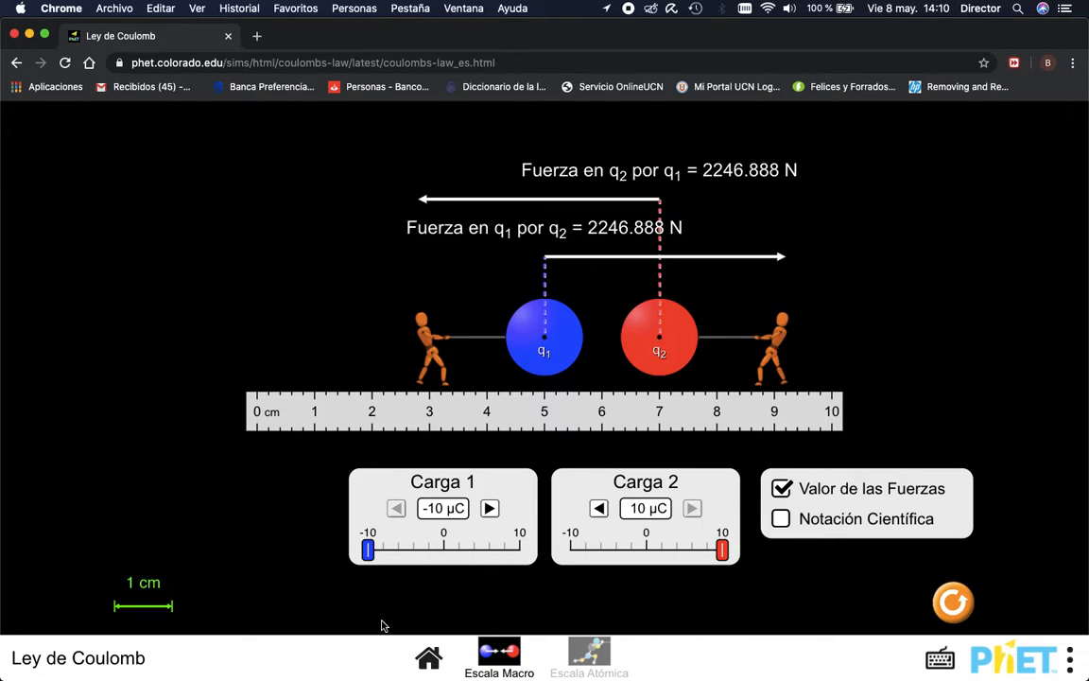
pyautogui.moveTo(378, 677)
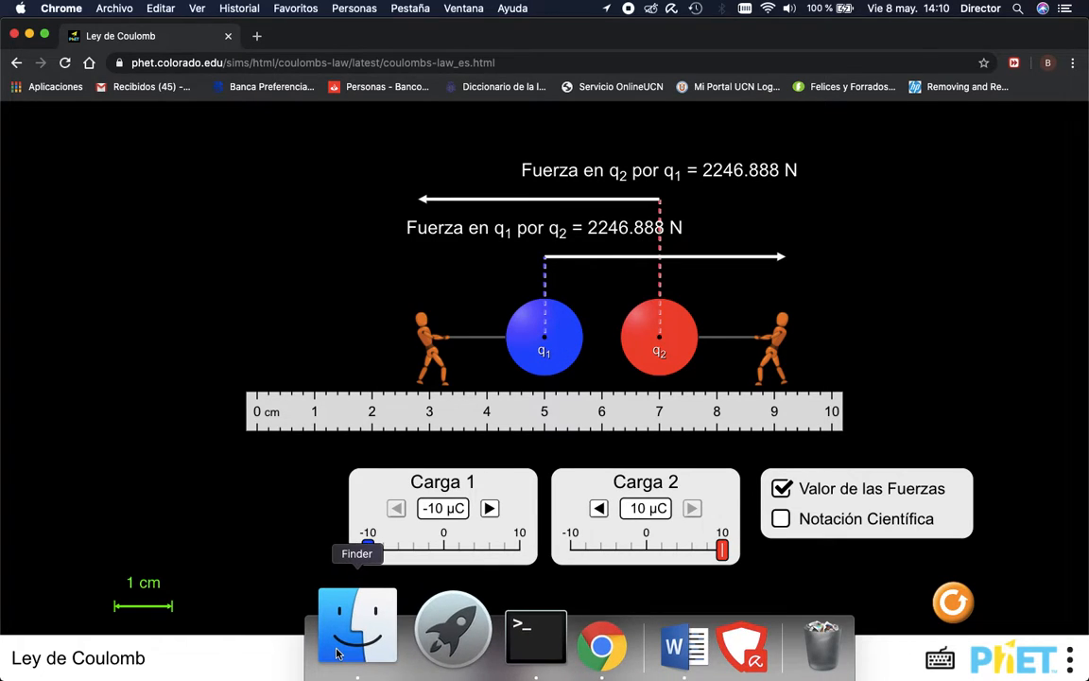
pyautogui.click(338, 652)
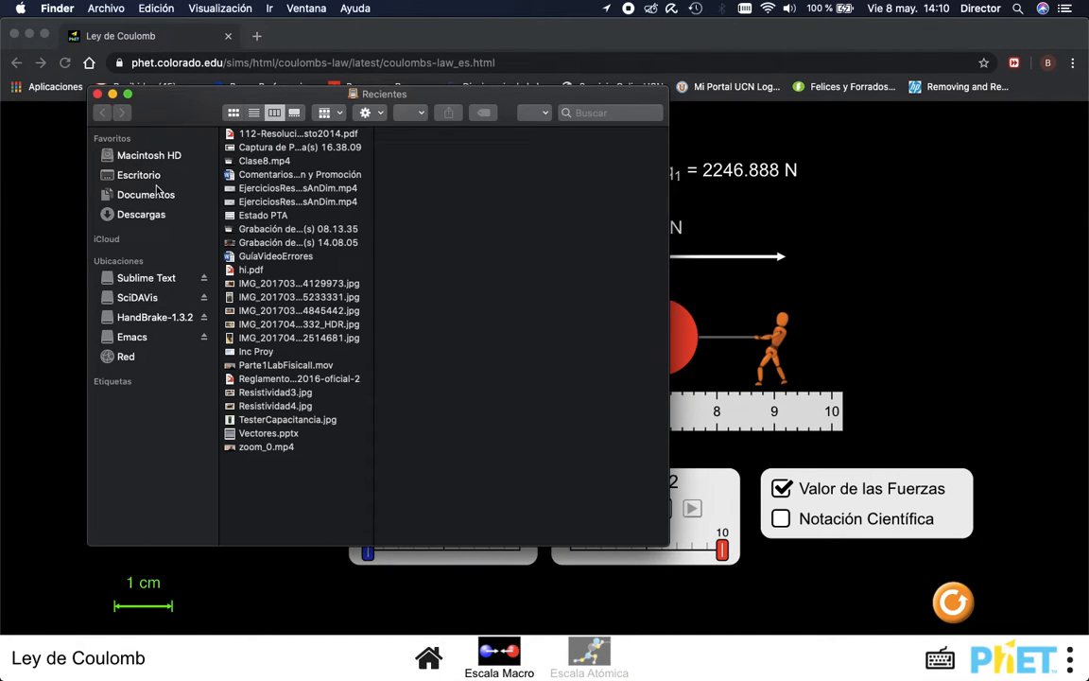
pyautogui.click(157, 191)
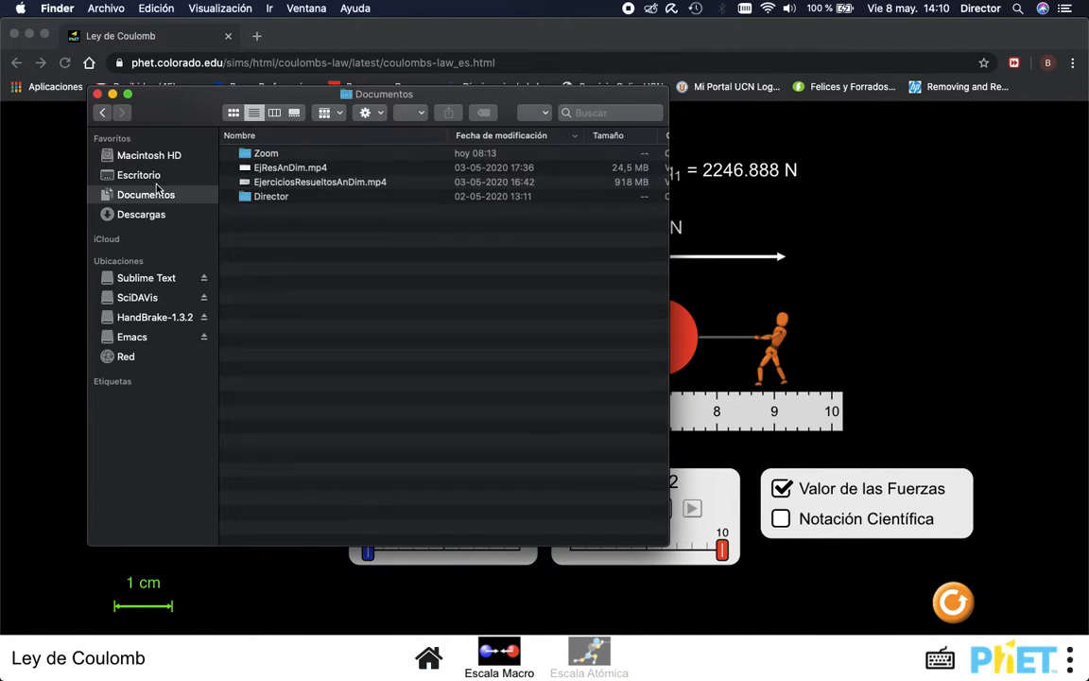
pyautogui.click(156, 181)
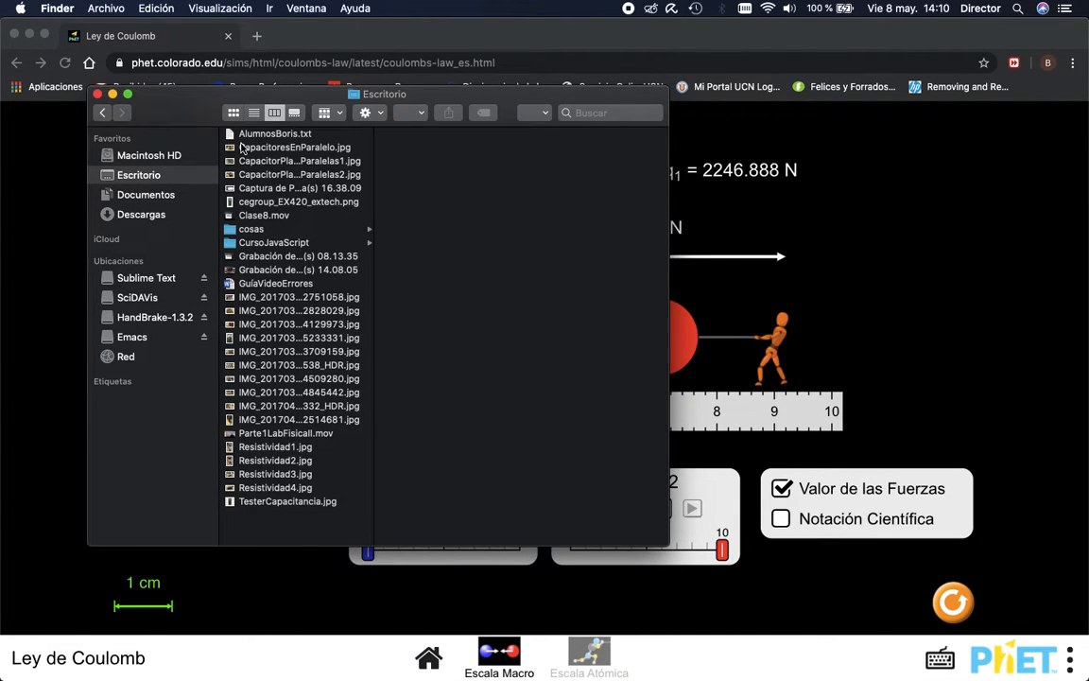
pyautogui.click(98, 94)
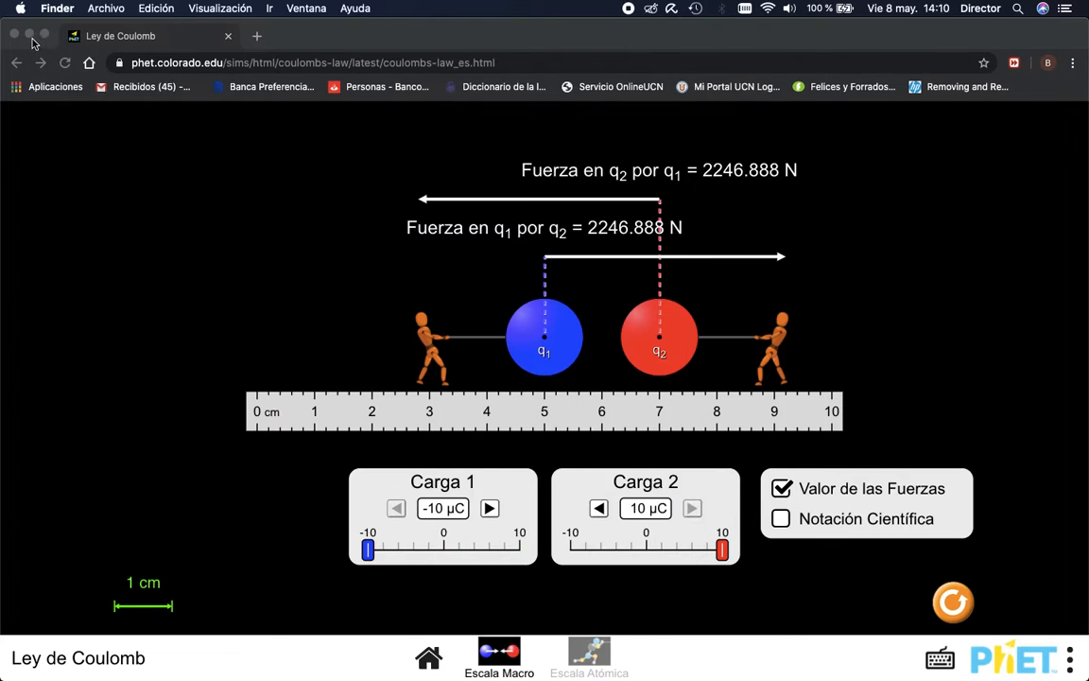
# - Launch SciDAVis from its disk on the desktop and maximize its window with the whole of Tabla1 in view
pyautogui.click(29, 34)
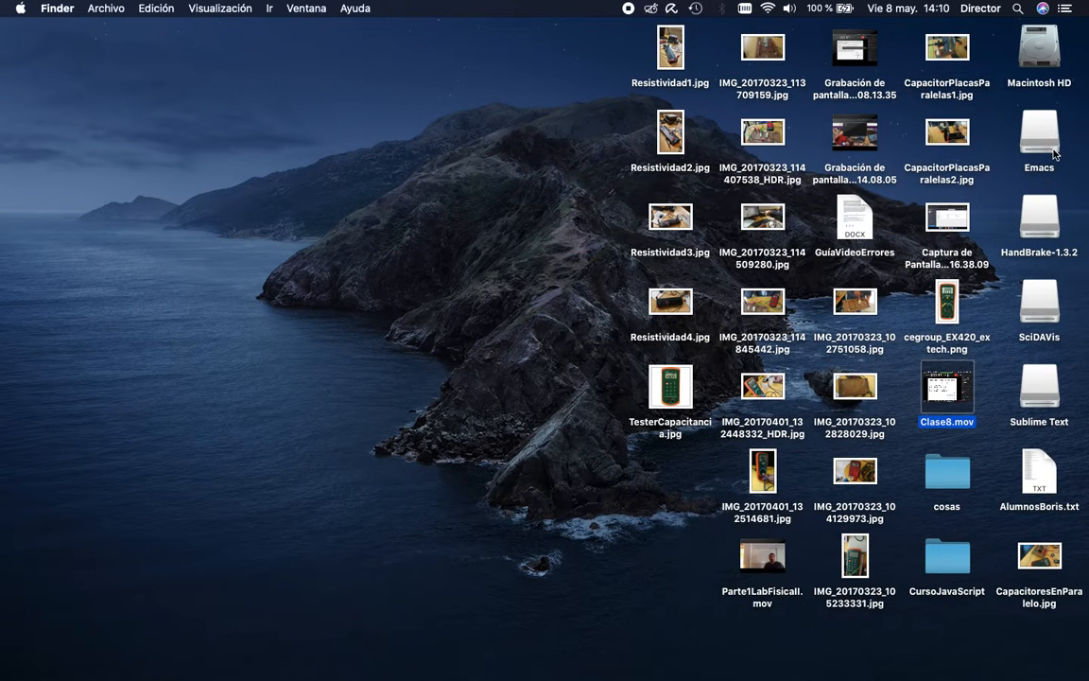
pyautogui.doubleClick(1040, 304)
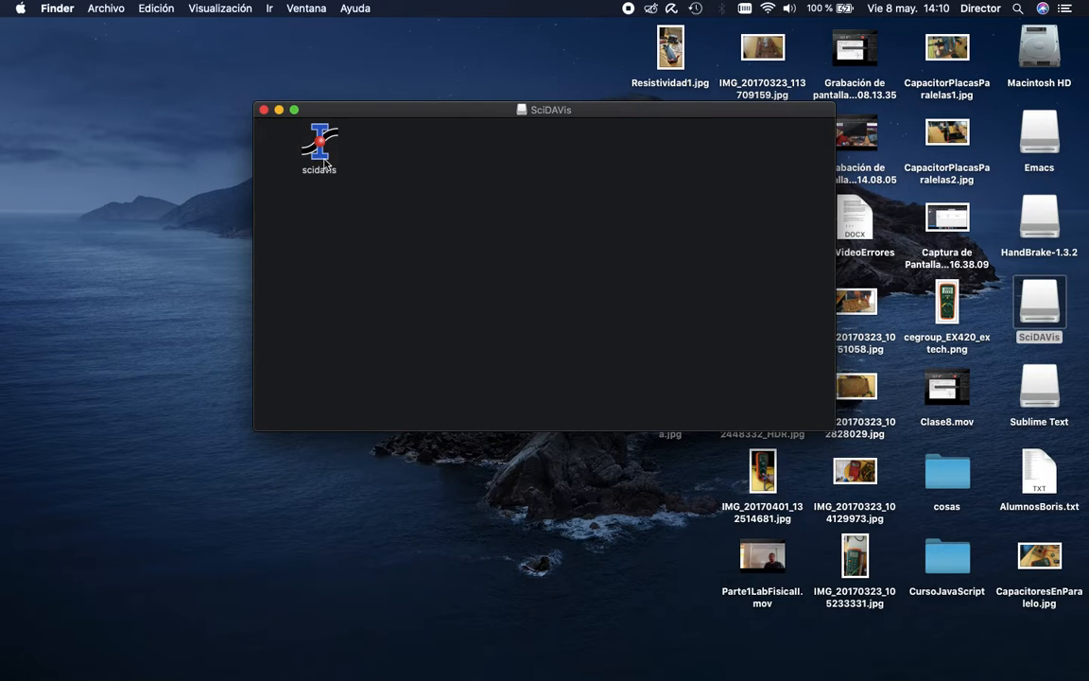
pyautogui.doubleClick(322, 147)
pyautogui.click(280, 111)
pyautogui.moveTo(467, 678)
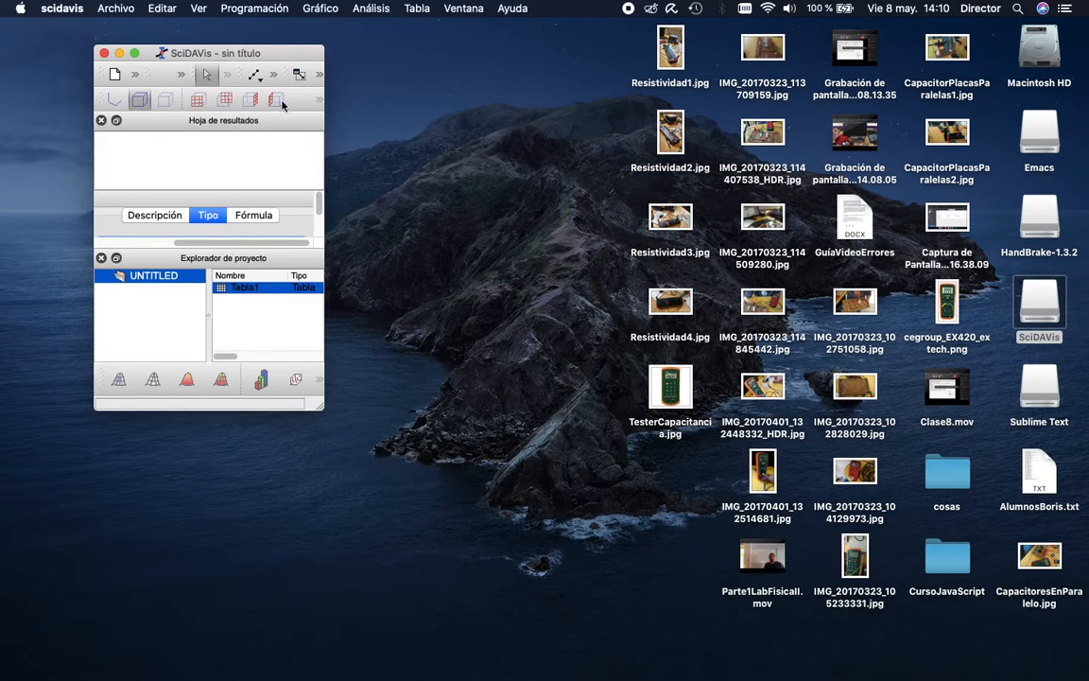
pyautogui.click(135, 53)
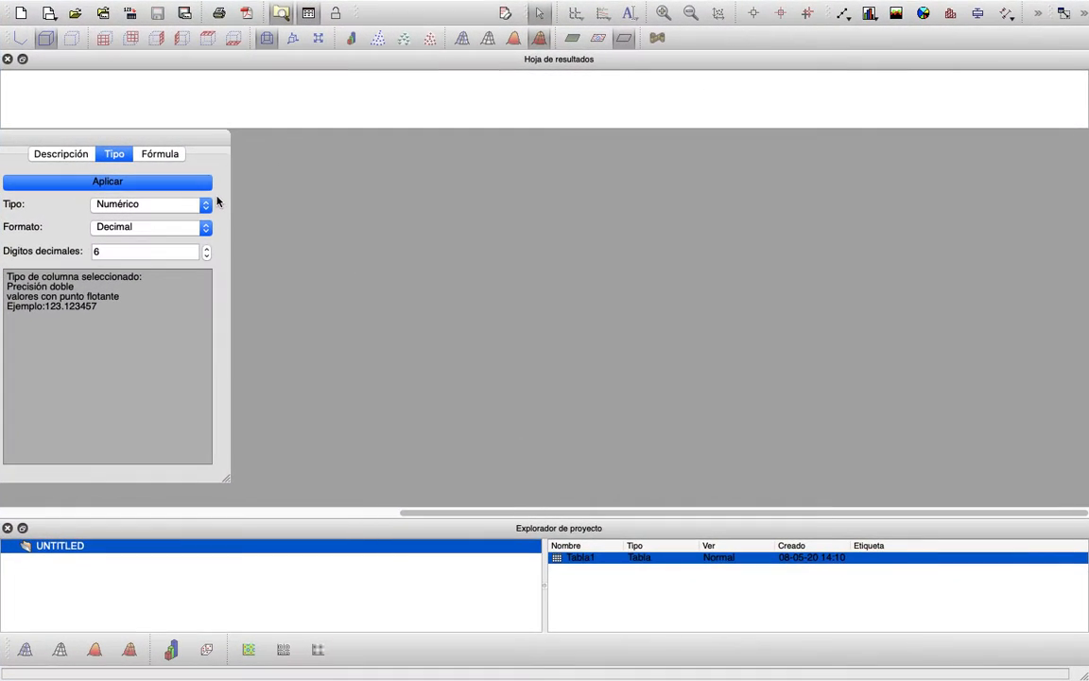
pyautogui.moveTo(220, 140); pyautogui.dragTo(539, 148)
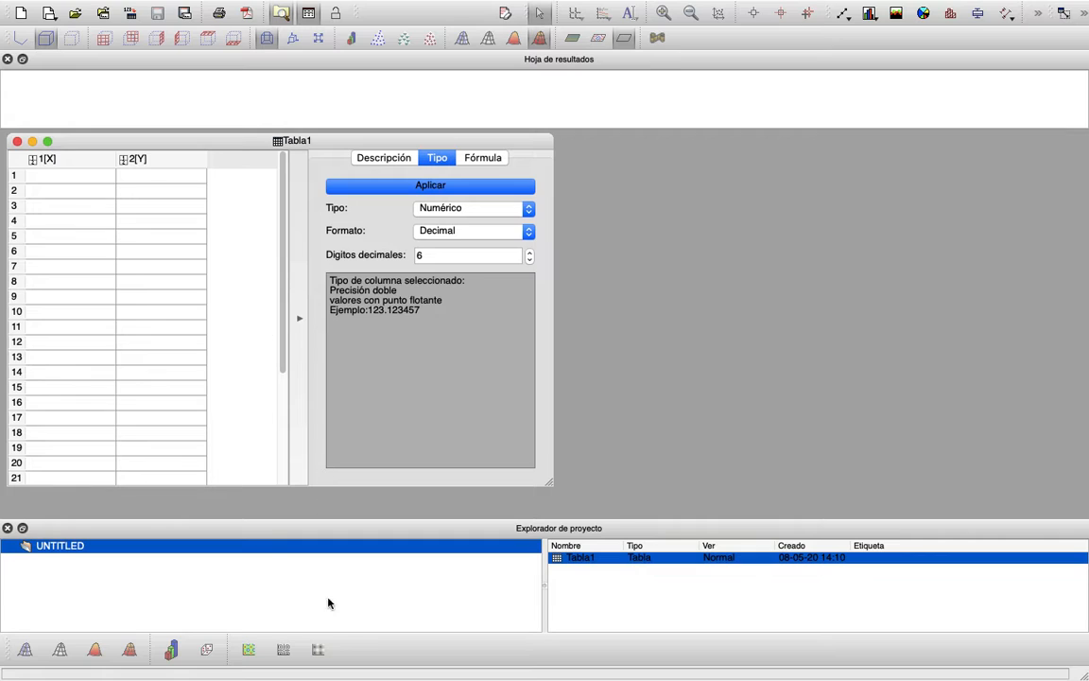
# - Enter the distances 0,02, 0,03, 0,04, 0,05 and 0,06 in rows 1 to 5 of Tabla1's X column
pyautogui.click(81, 179)
pyautogui.write('0.02')
pyautogui.press('Return')
pyautogui.click(82, 180)
pyautogui.write('0,02')
pyautogui.press('Return')
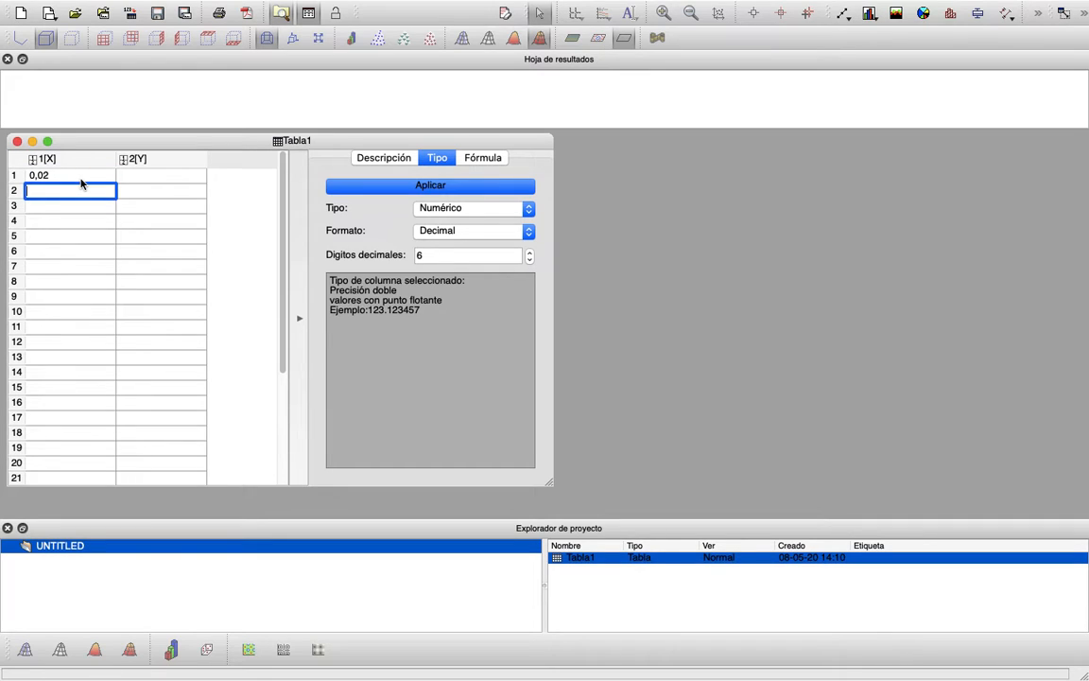
pyautogui.write('0')
pyautogui.press('Return')
pyautogui.write('0')
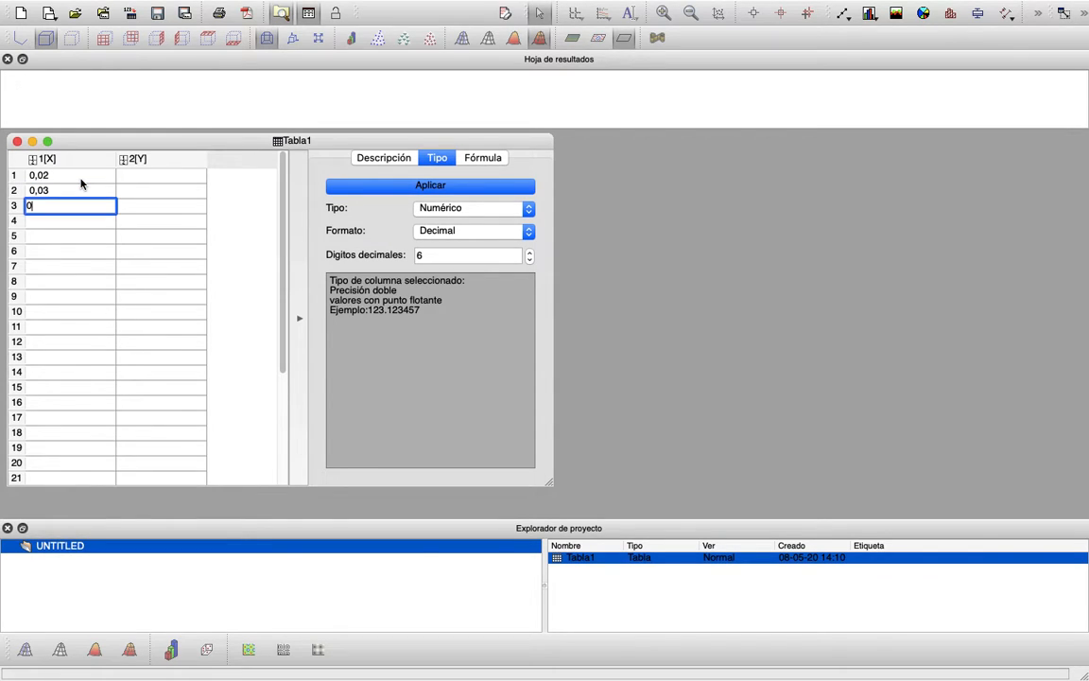
pyautogui.write(',04')
pyautogui.press('Return')
pyautogui.write('0,05')
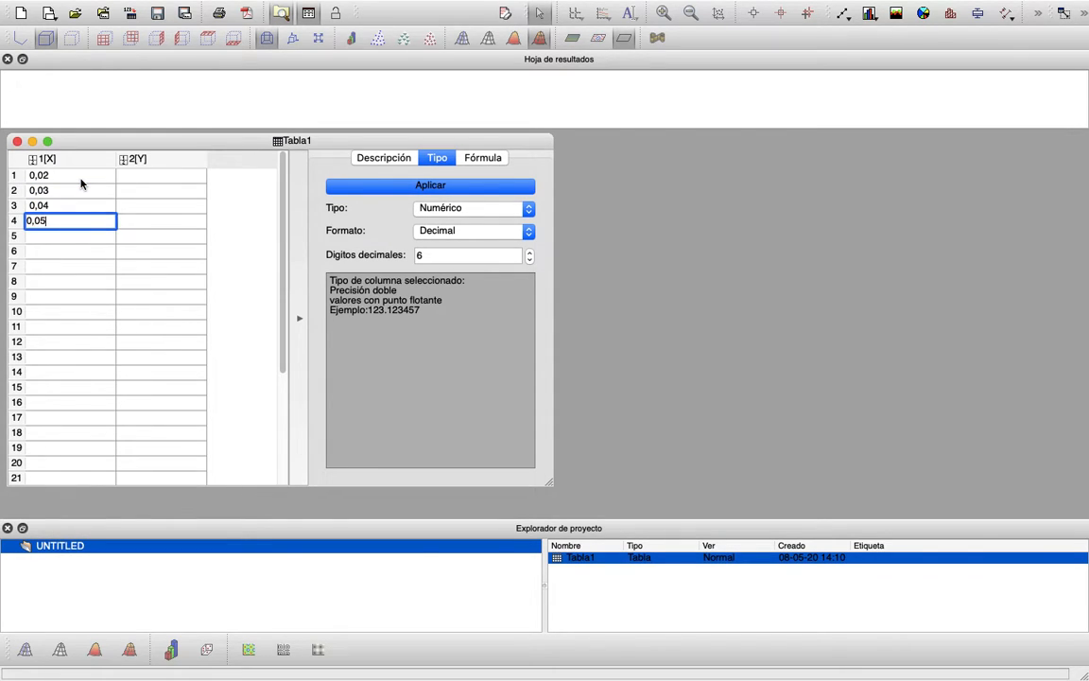
pyautogui.press('Return')
pyautogui.write('0,06')
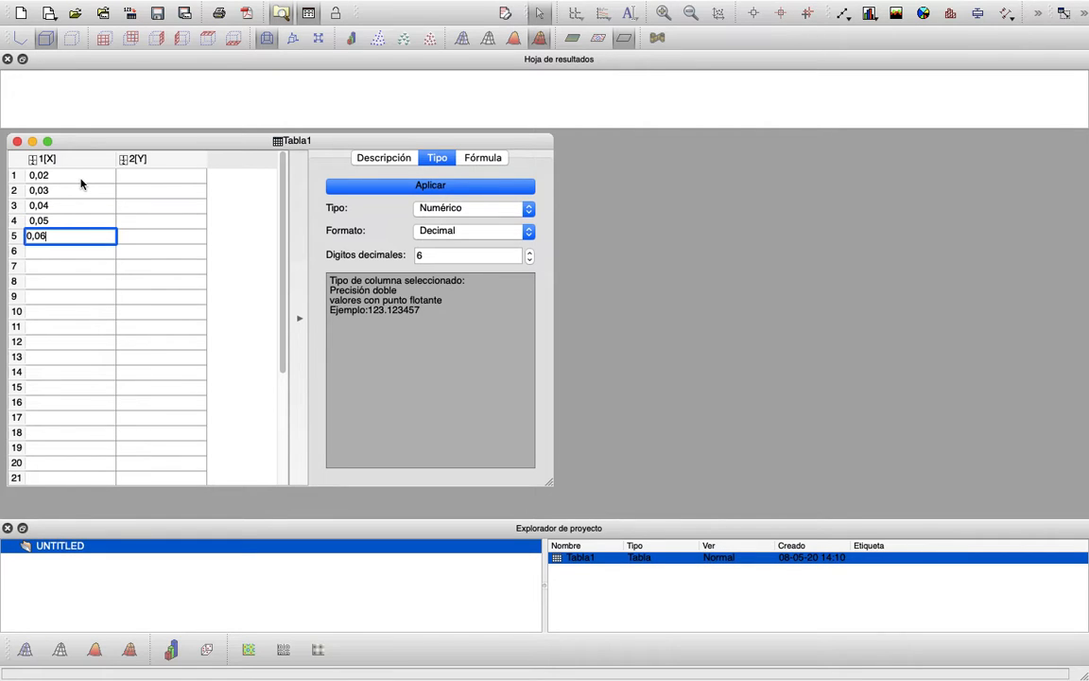
pyautogui.click(129, 178)
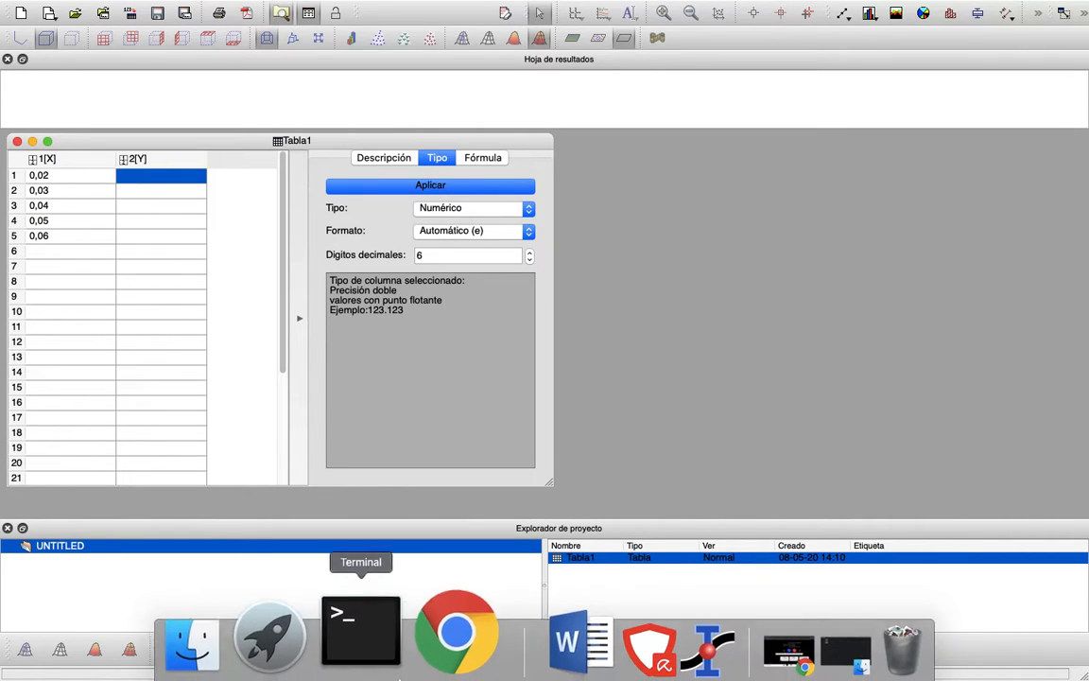
# - Read the force in the Chrome simulation and enter 2246,888 in row 1 of the Y column in SciDAVis
pyautogui.click(452, 637)
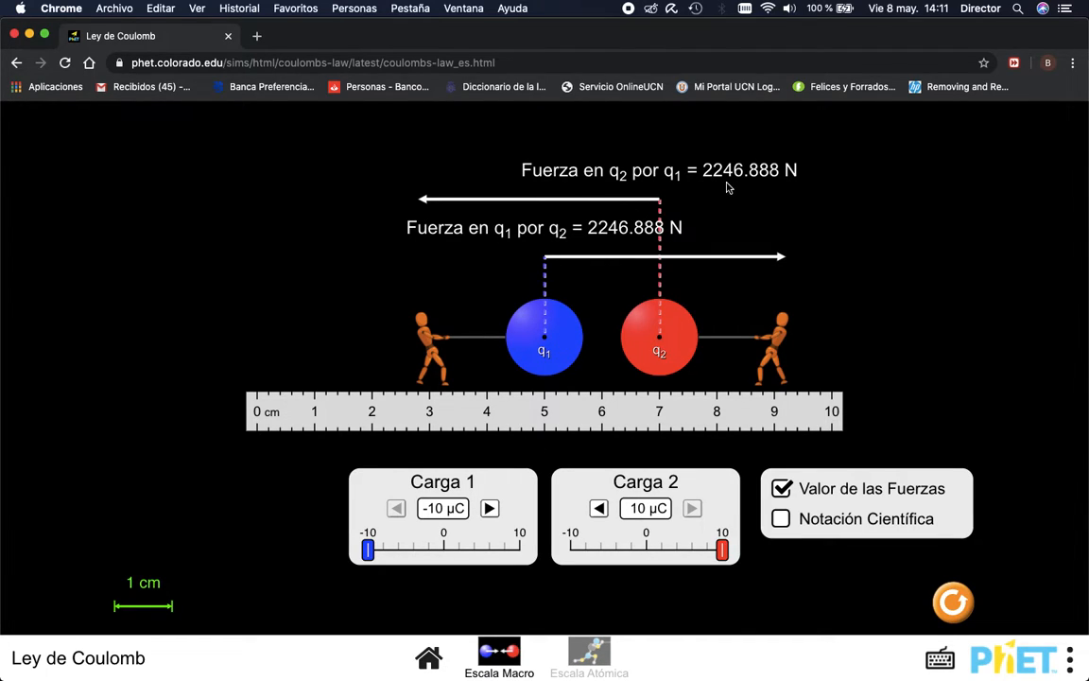
pyautogui.moveTo(458, 677)
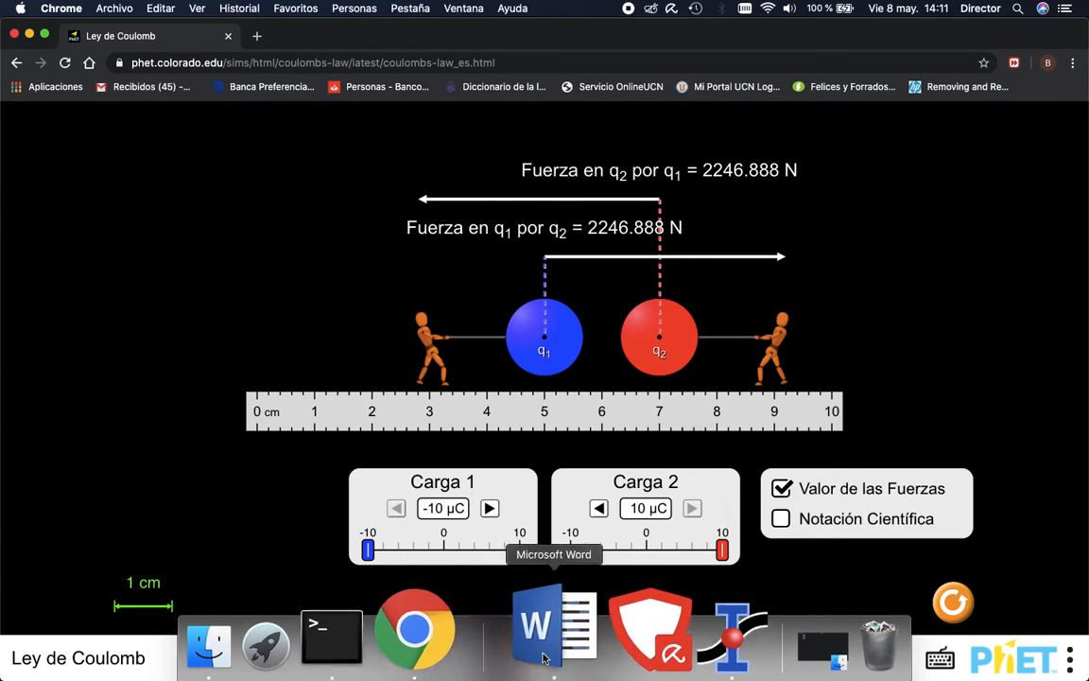
pyautogui.click(659, 652)
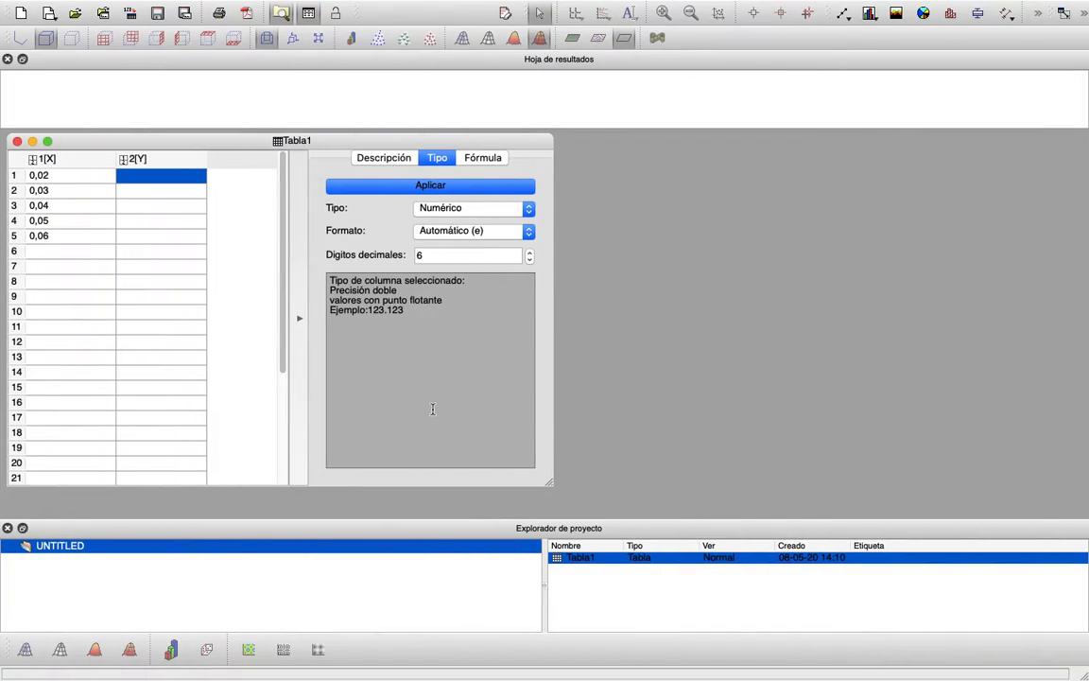
pyautogui.click(175, 176)
pyautogui.write('2246,888')
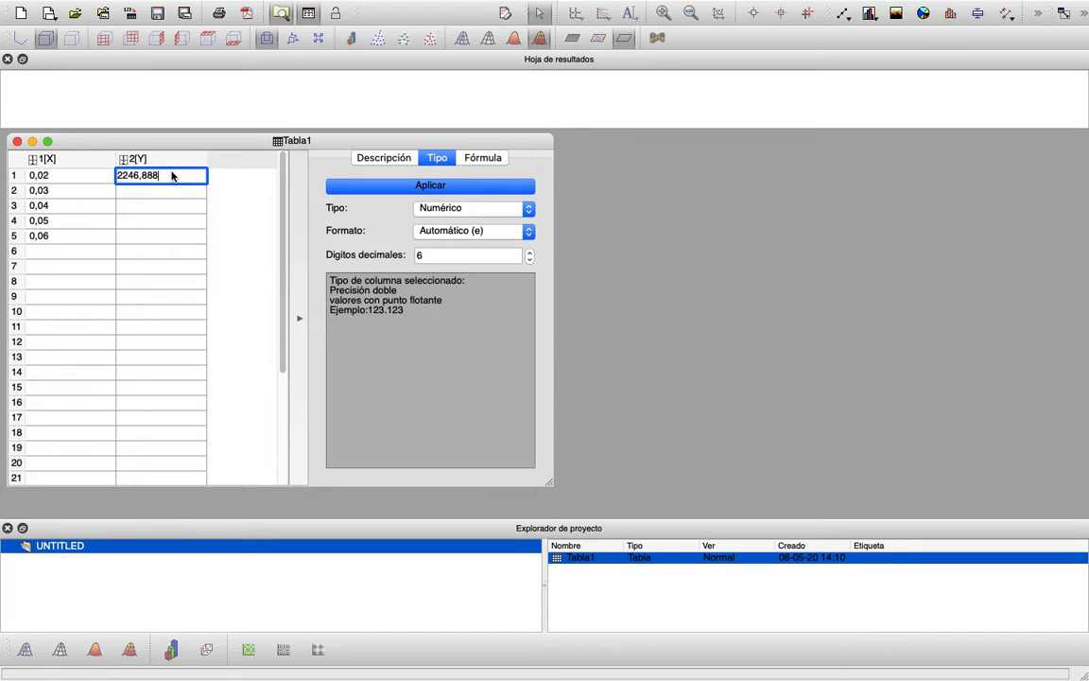
pyautogui.click(148, 194)
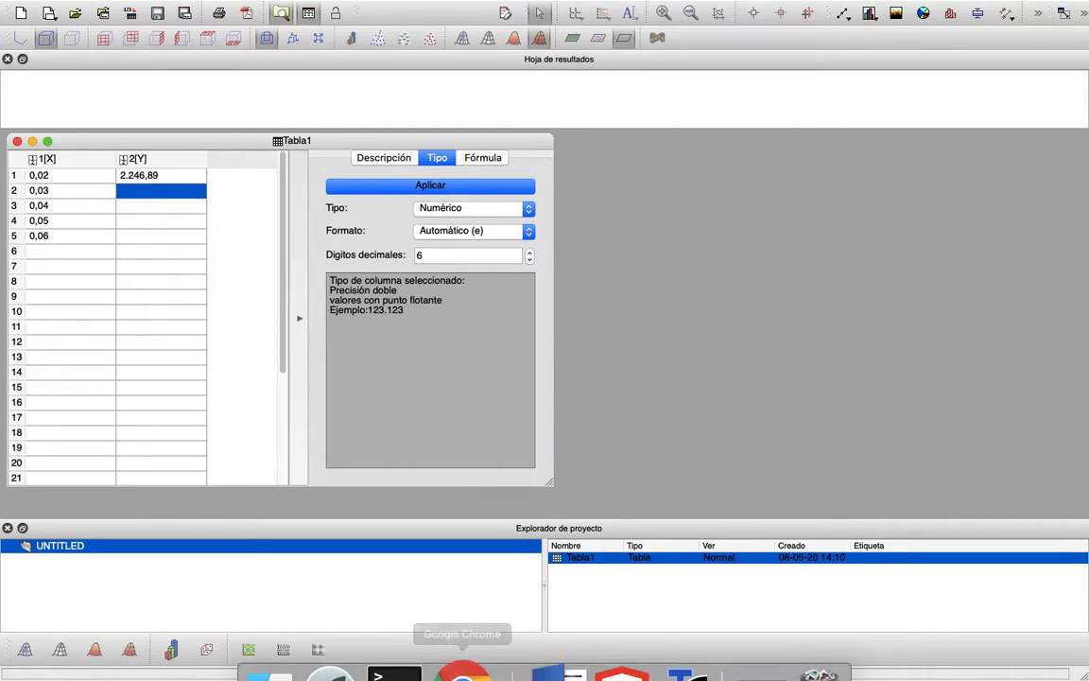
# - Move q1 to the 4 cm mark in the Chrome simulation and record the force 998,617 in row 2 of SciDAVis's Y column
pyautogui.click(462, 629)
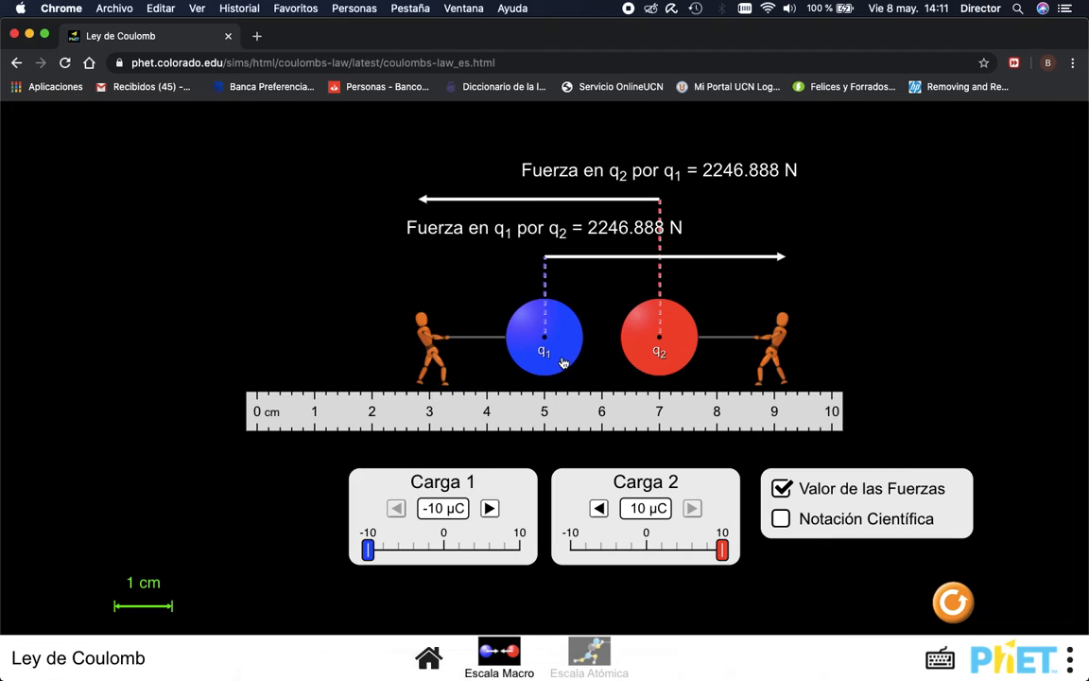
pyautogui.moveTo(558, 359); pyautogui.dragTo(507, 362)
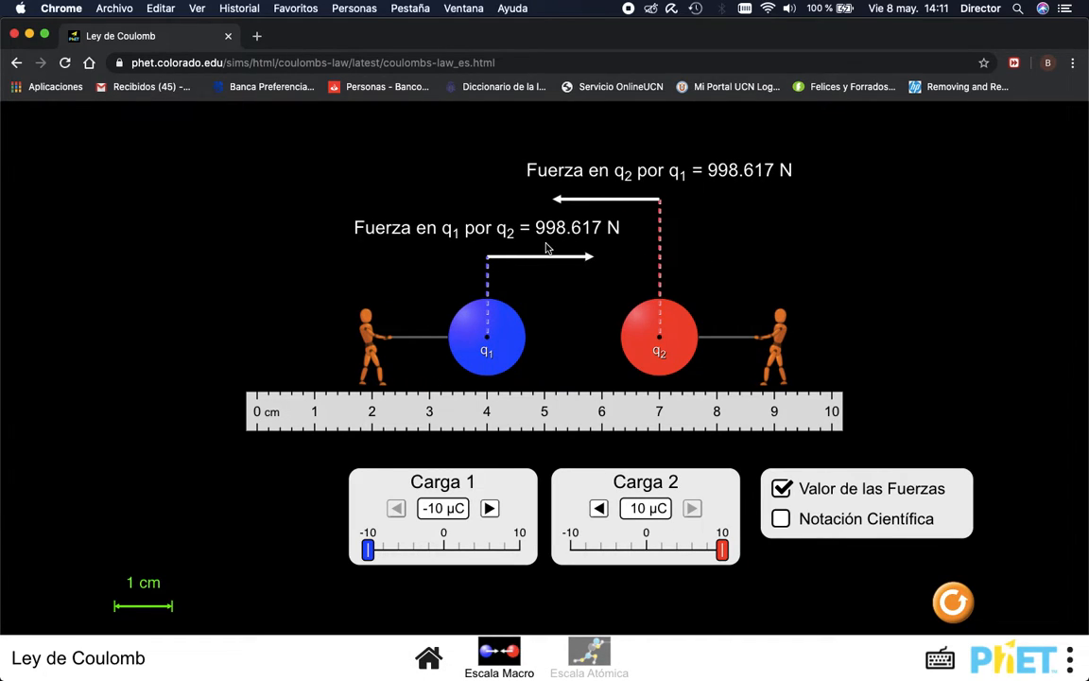
pyautogui.moveTo(452, 677)
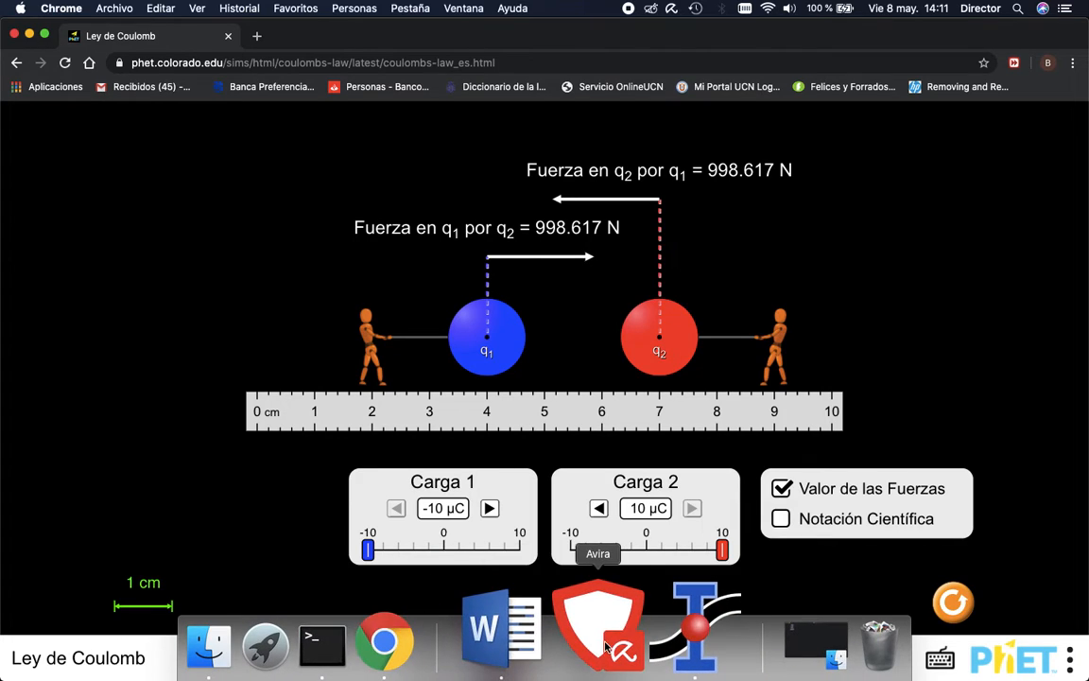
pyautogui.click(695, 632)
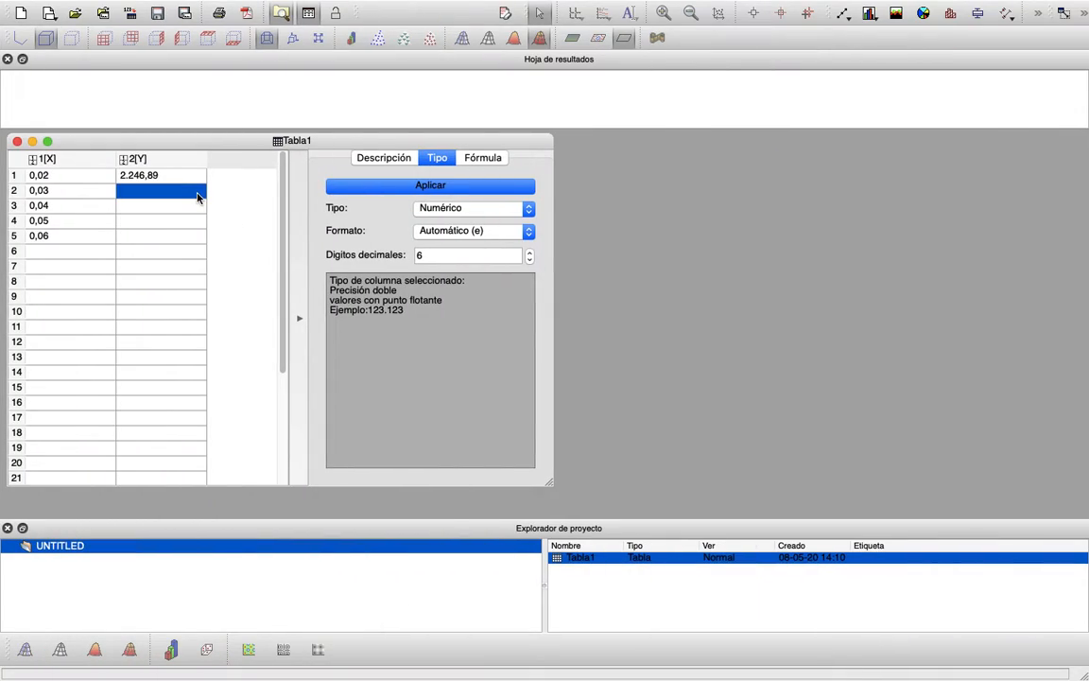
pyautogui.write('998,617')
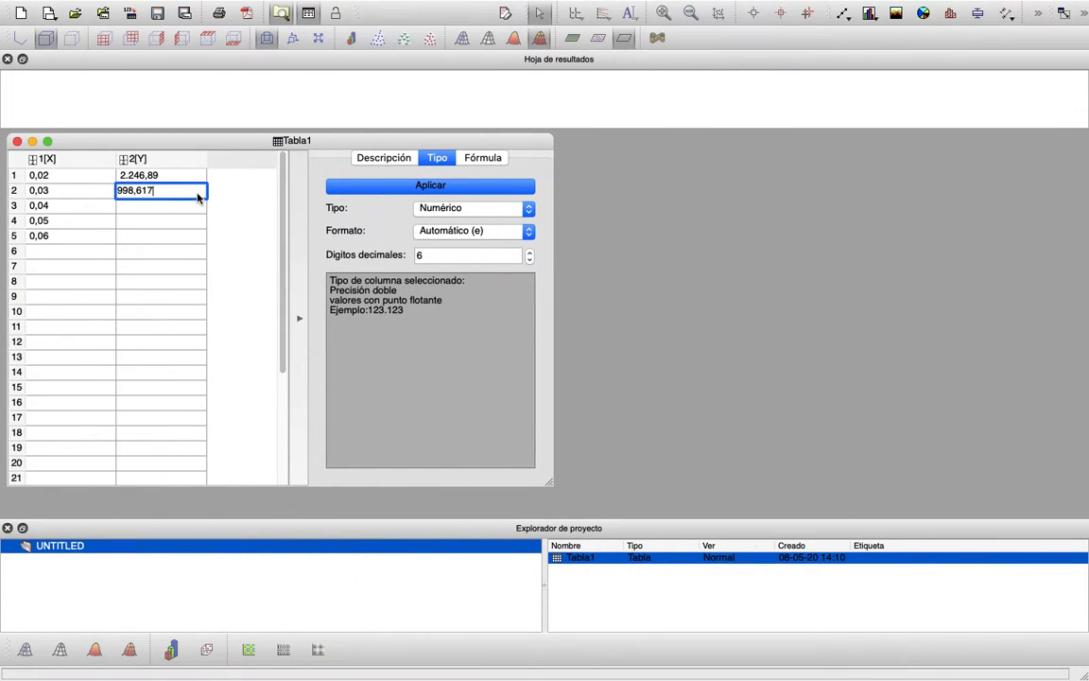
pyautogui.press('Return')
# - Move q1 to the 3 cm mark in the Chrome simulation and record the force 561.722 in row 3 of SciDAVis's Y column
pyautogui.moveTo(359, 677)
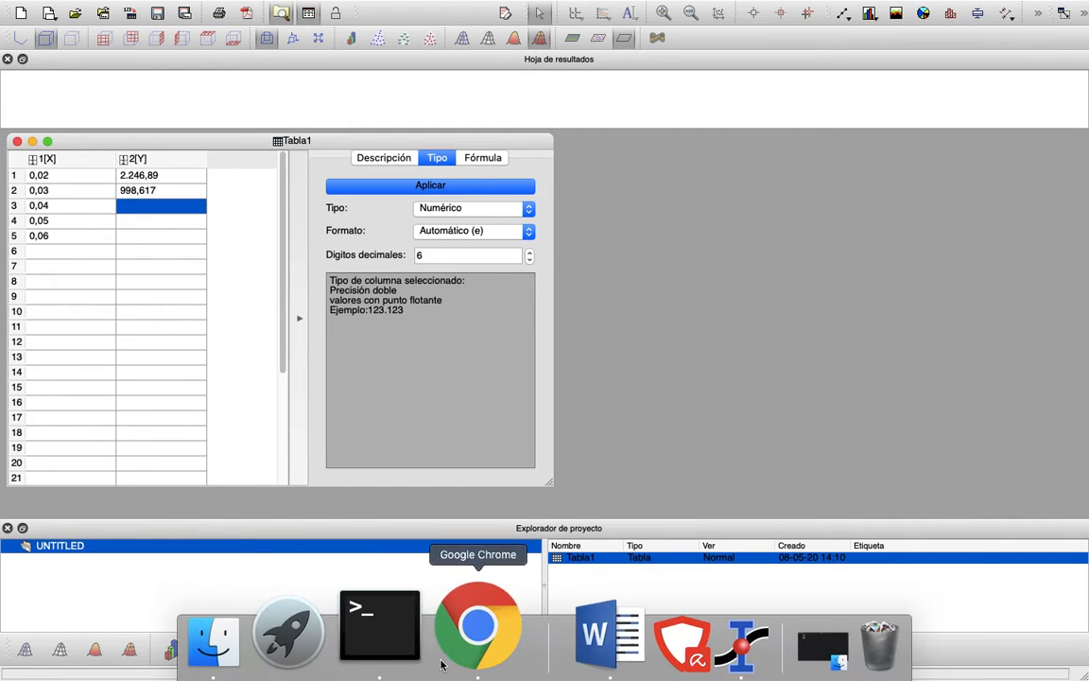
pyautogui.click(441, 662)
pyautogui.moveTo(485, 308); pyautogui.dragTo(463, 347)
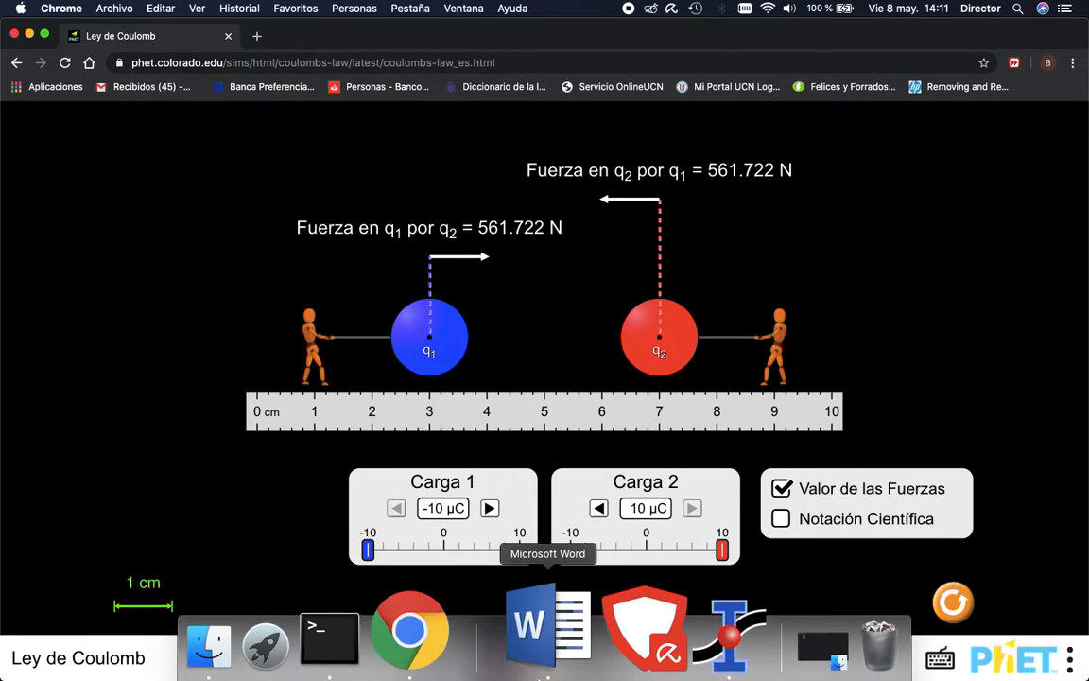
pyautogui.click(643, 626)
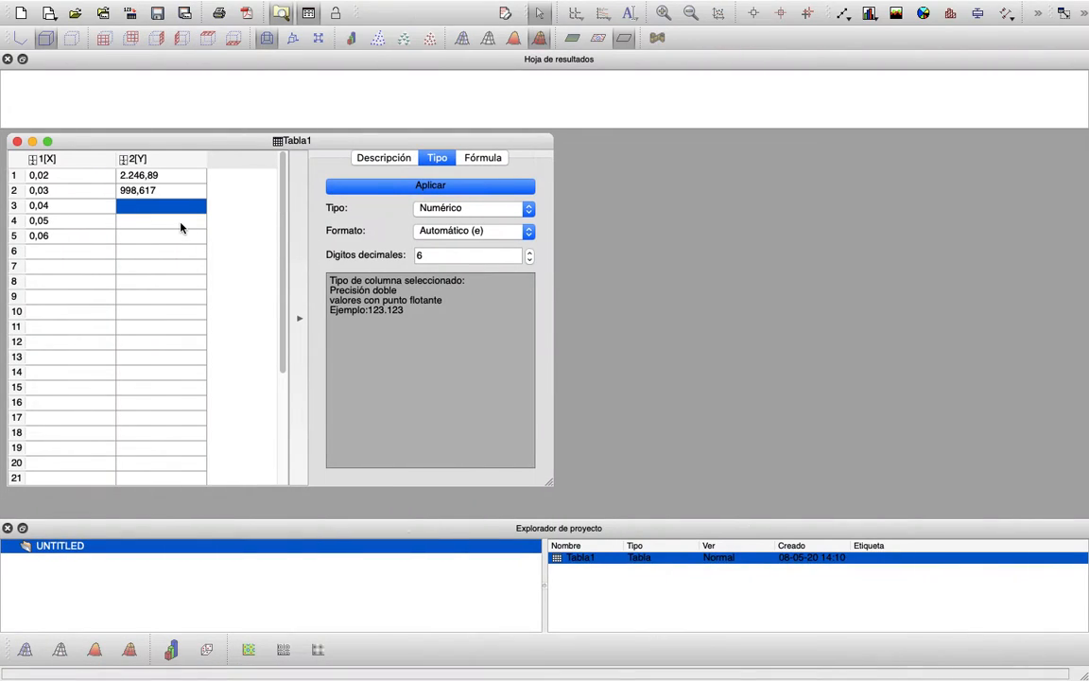
pyautogui.write('562')
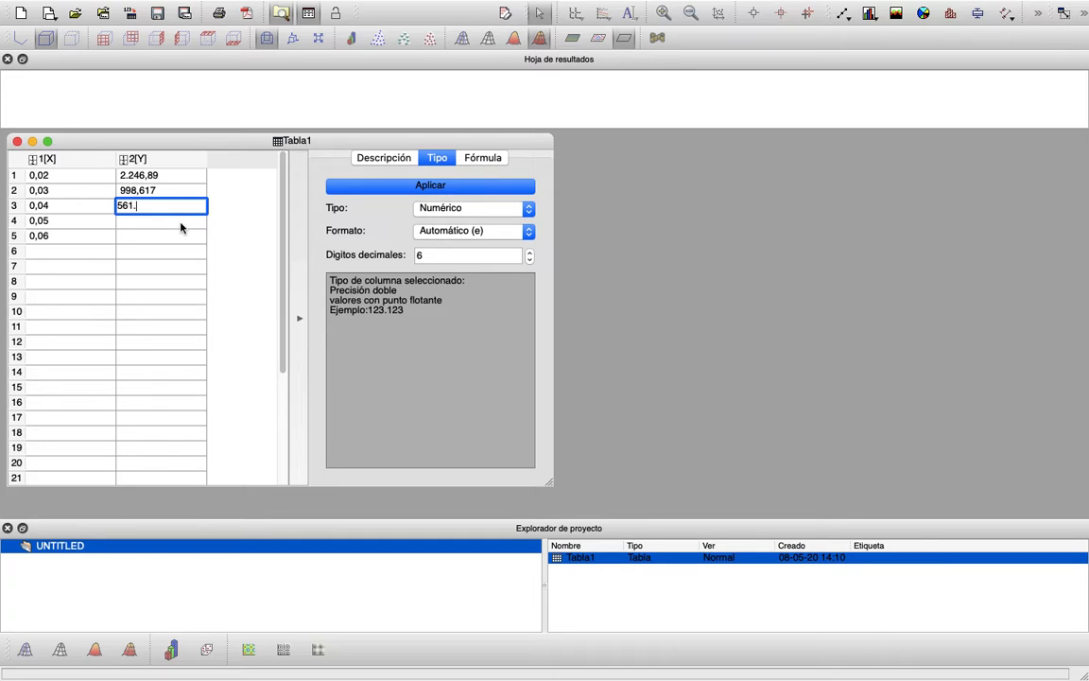
pyautogui.press('Return')
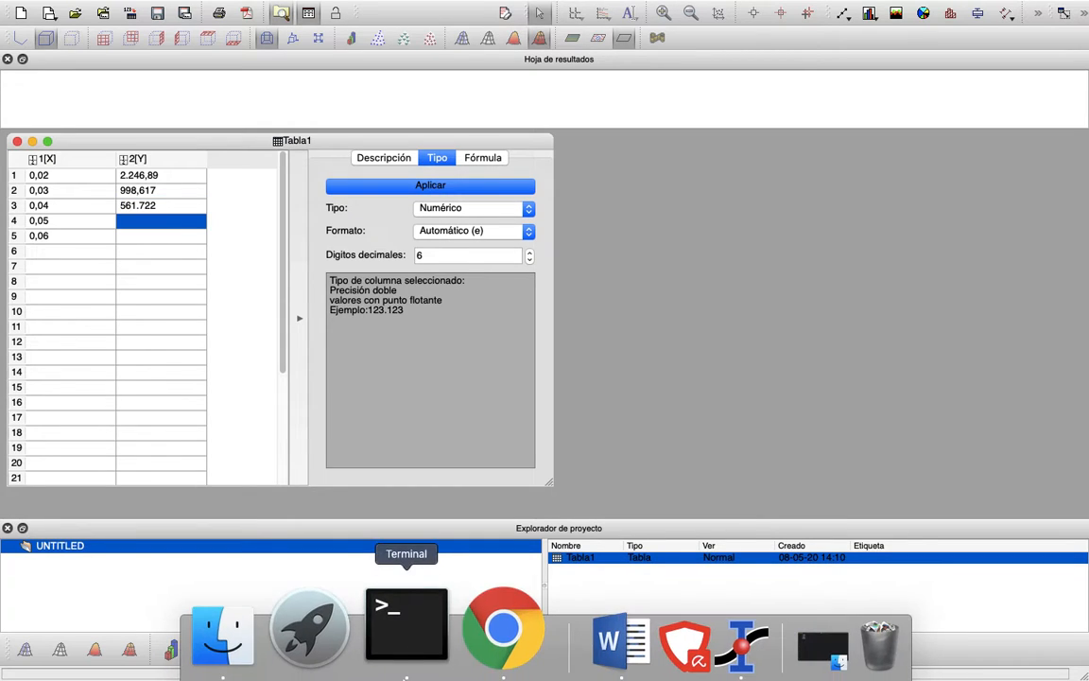
# - Move q1 to the 2 cm mark in the Chrome simulation and record the force 359.502 in row 4 of SciDAVis's Y column
pyautogui.click(453, 625)
pyautogui.moveTo(458, 367); pyautogui.dragTo(401, 354)
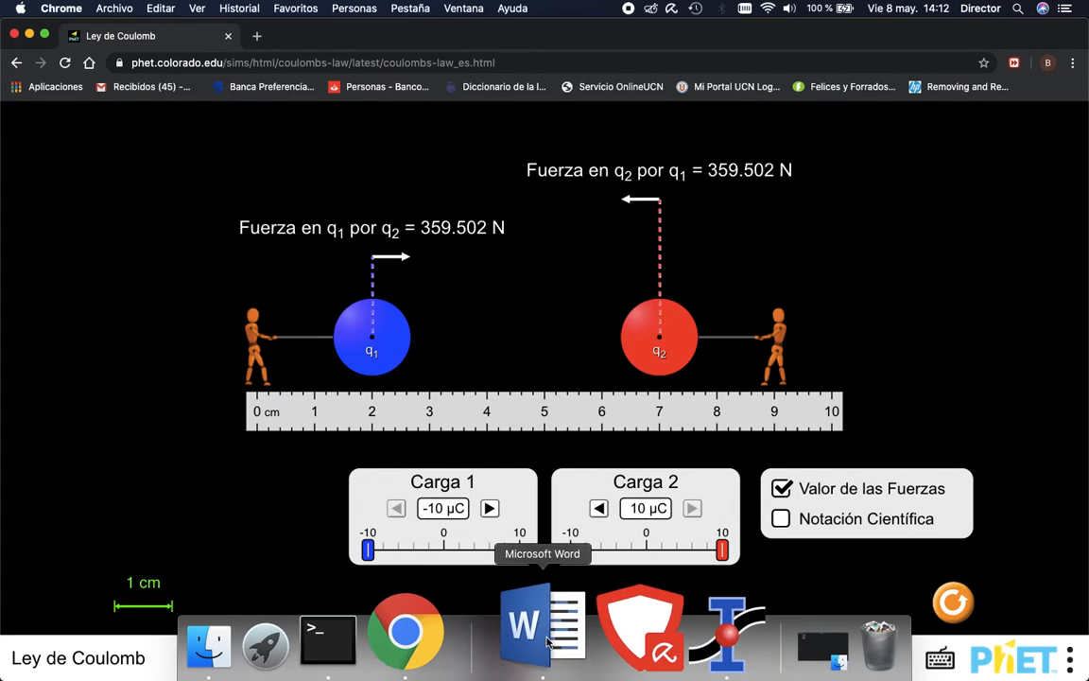
pyautogui.click(660, 641)
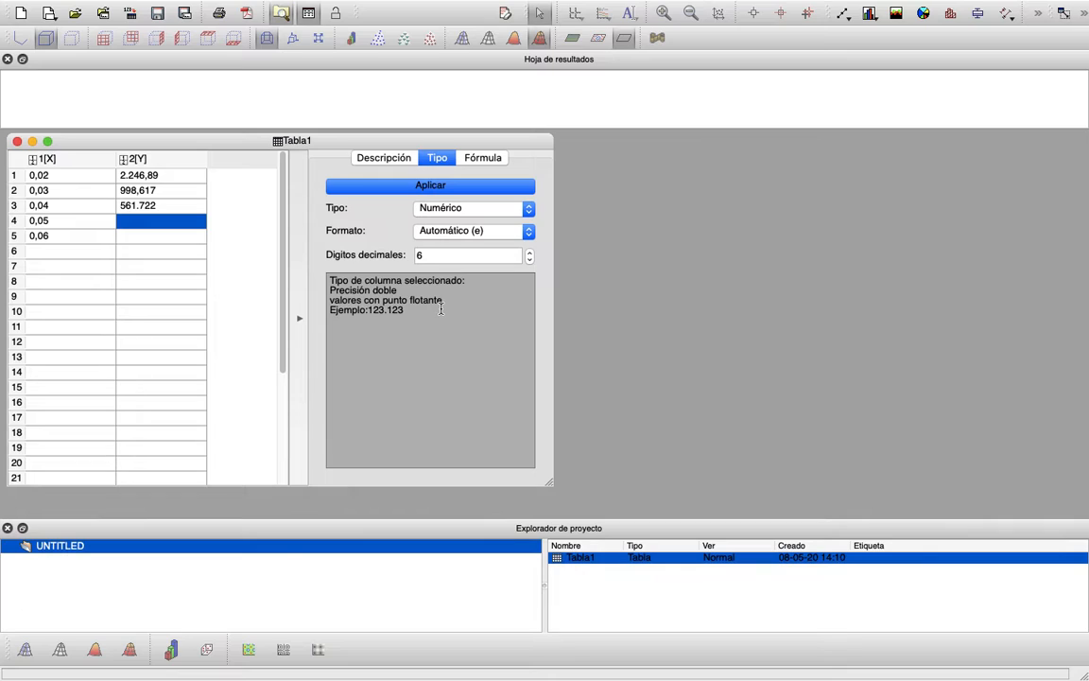
pyautogui.write('35')
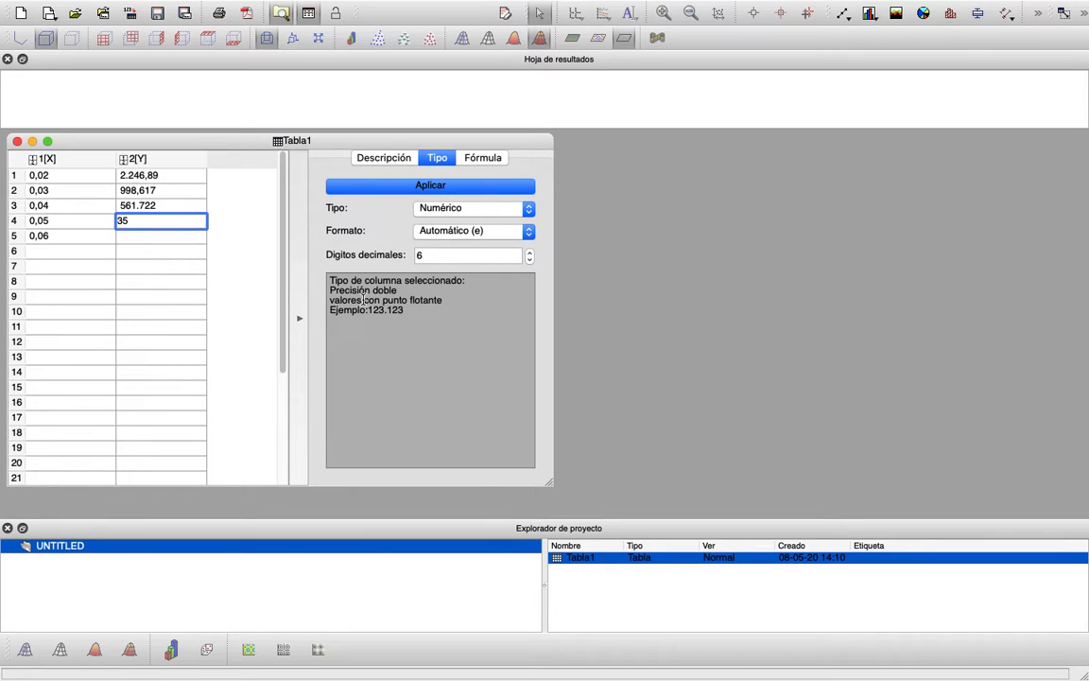
pyautogui.write('9.502')
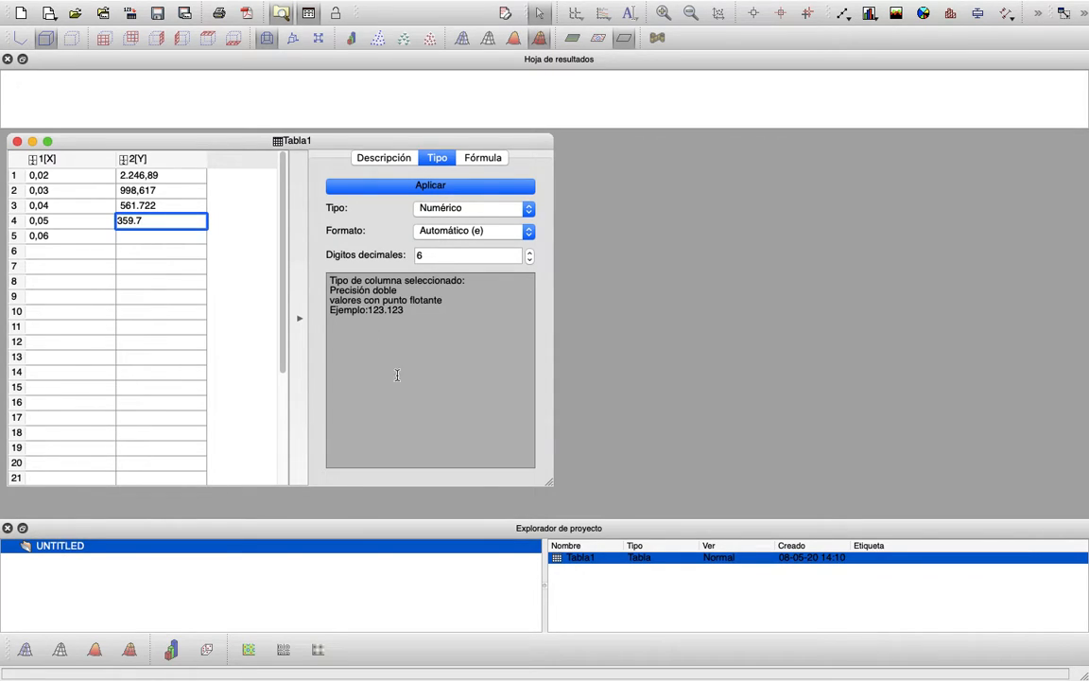
pyautogui.click(181, 240)
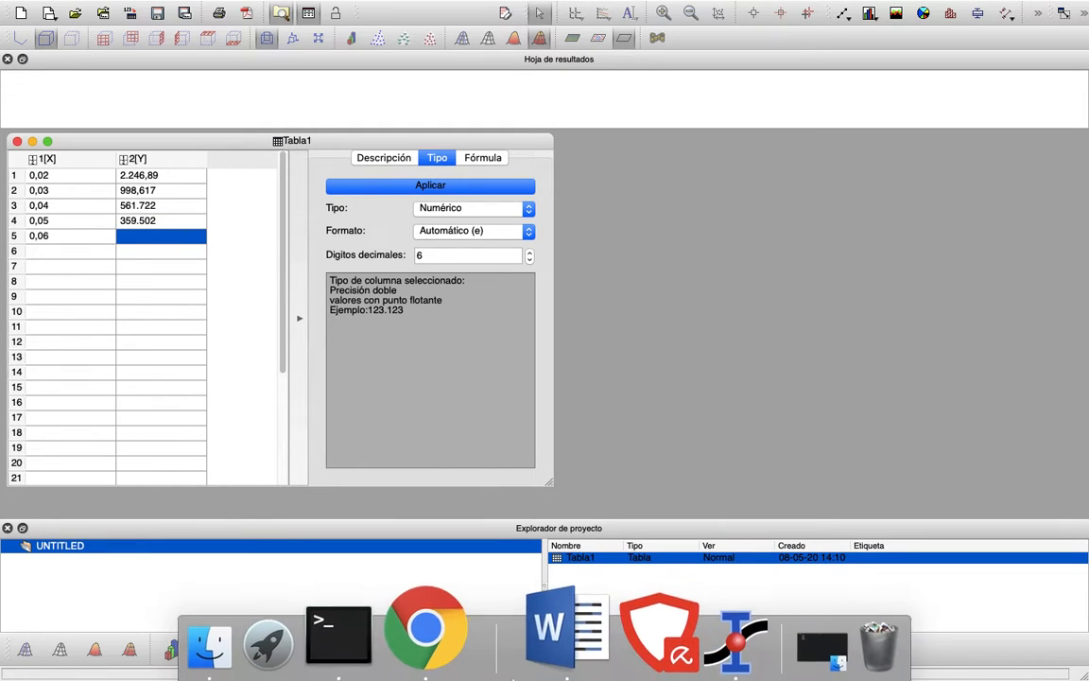
# - Move q1 to the 1 cm mark in the Chrome simulation and record the force 249.654 in row 5 of SciDAVis's Y column
pyautogui.click(422, 631)
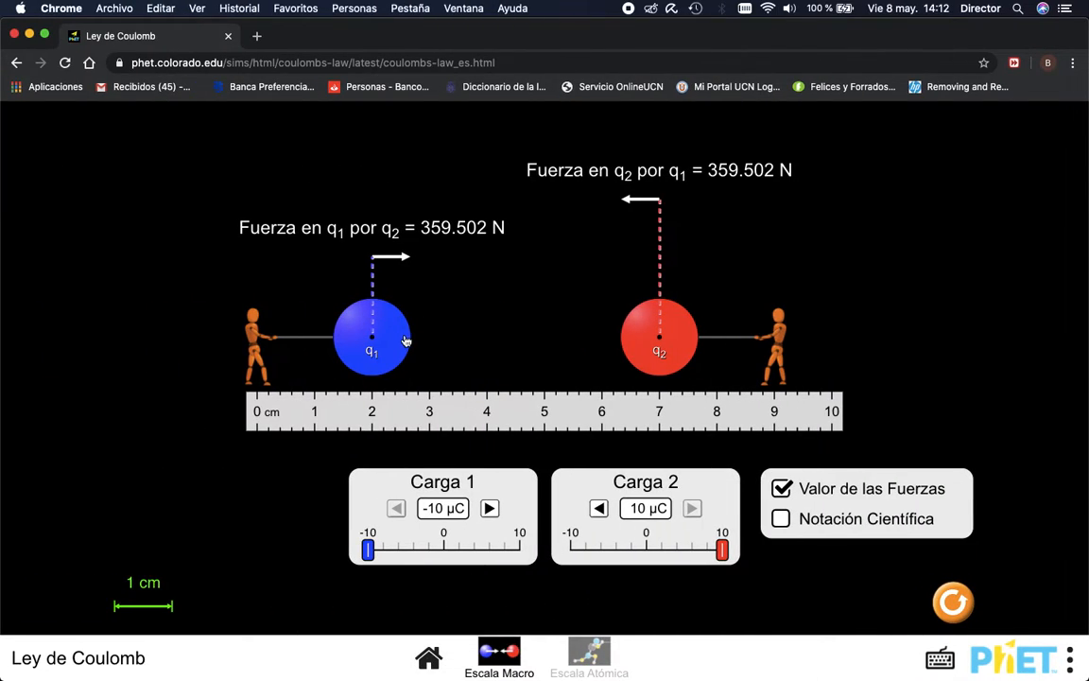
pyautogui.moveTo(405, 340); pyautogui.dragTo(348, 344)
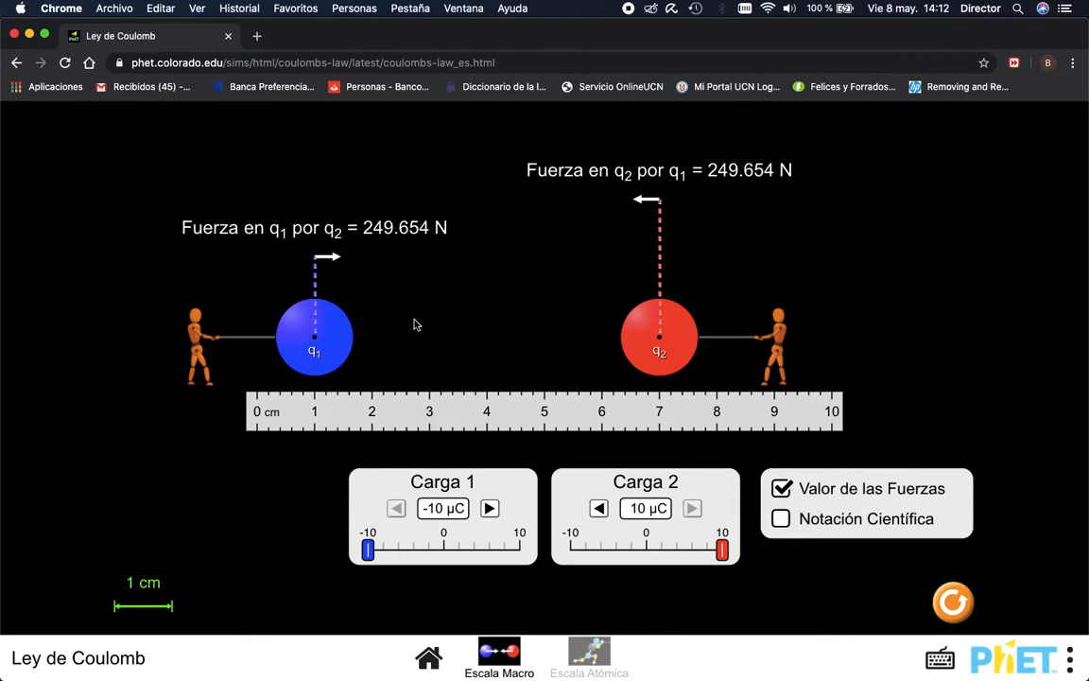
pyautogui.moveTo(470, 676)
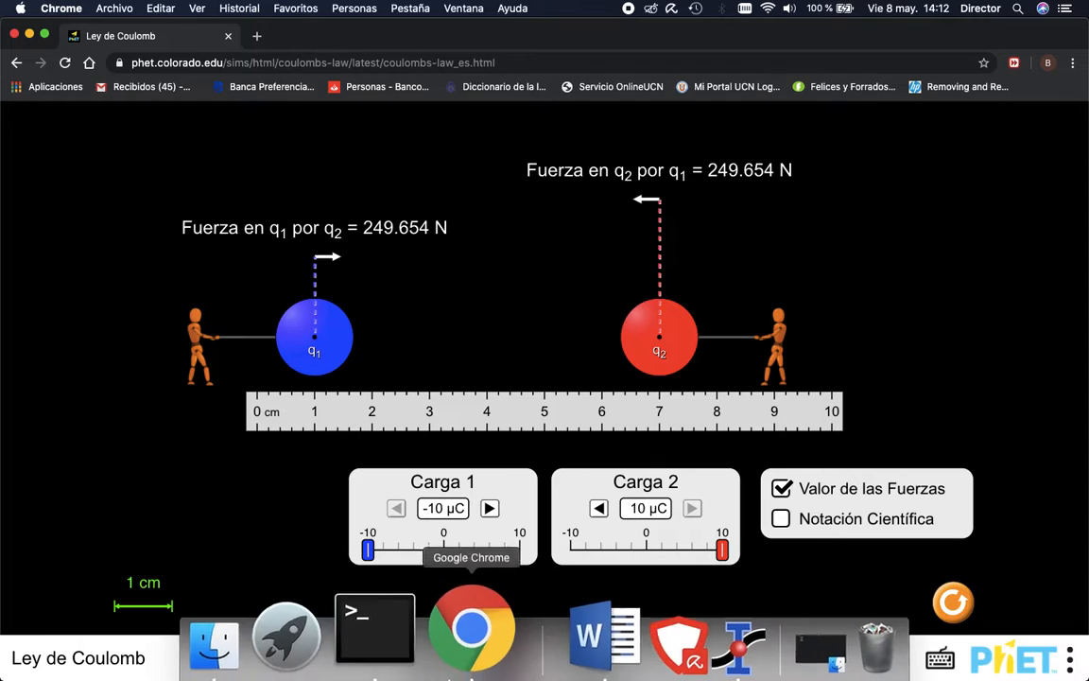
pyautogui.click(648, 637)
pyautogui.write('249.654')
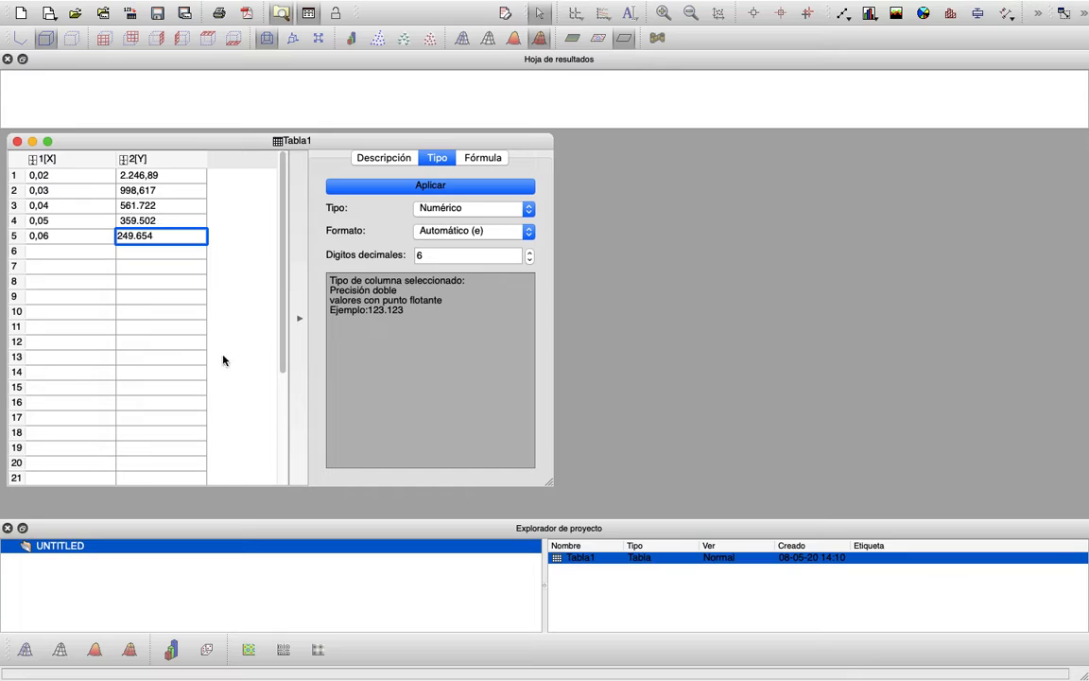
pyautogui.click(188, 315)
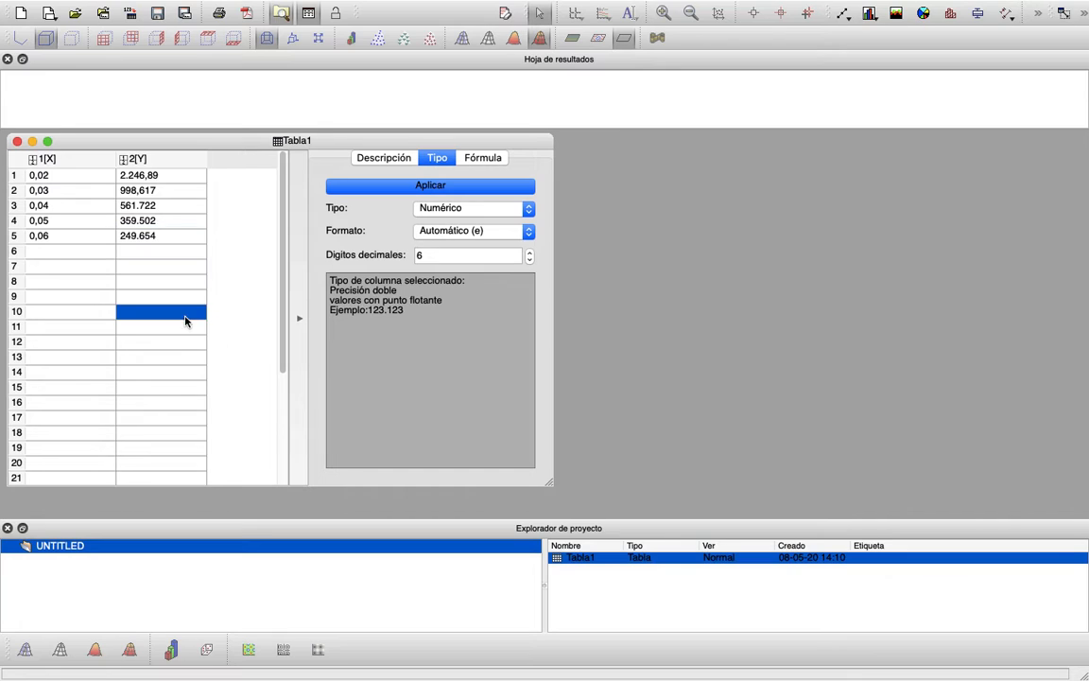
# - Plot Tabla1's Y column as a symbols graph and place its window beside the table
pyautogui.click(166, 158)
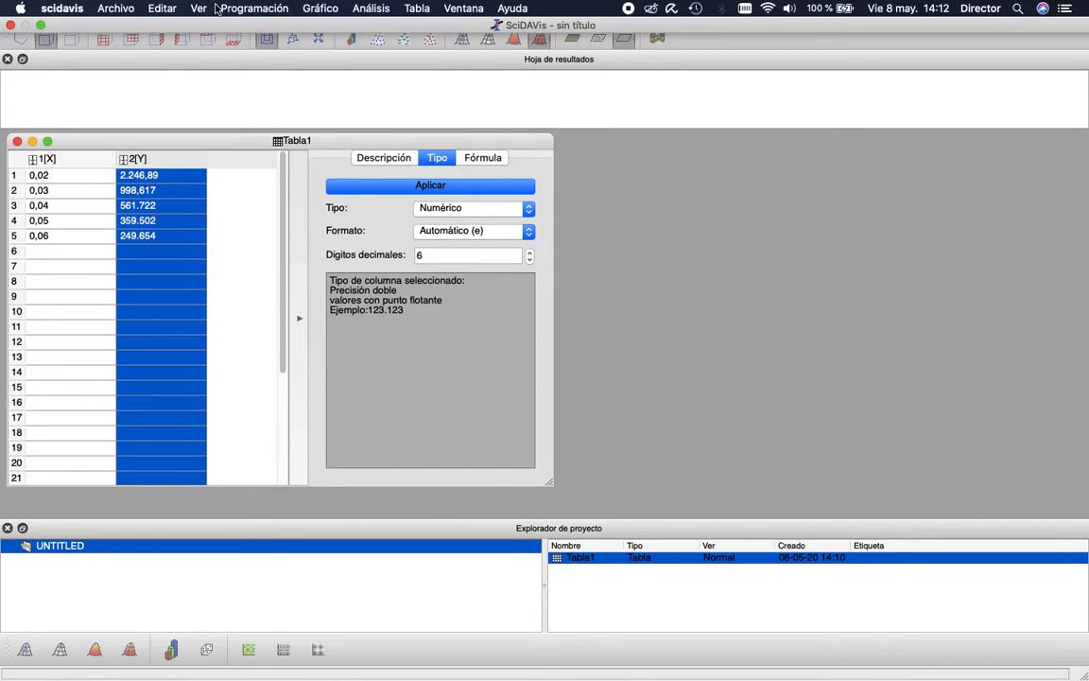
pyautogui.click(224, 8)
pyautogui.moveTo(319, 7)
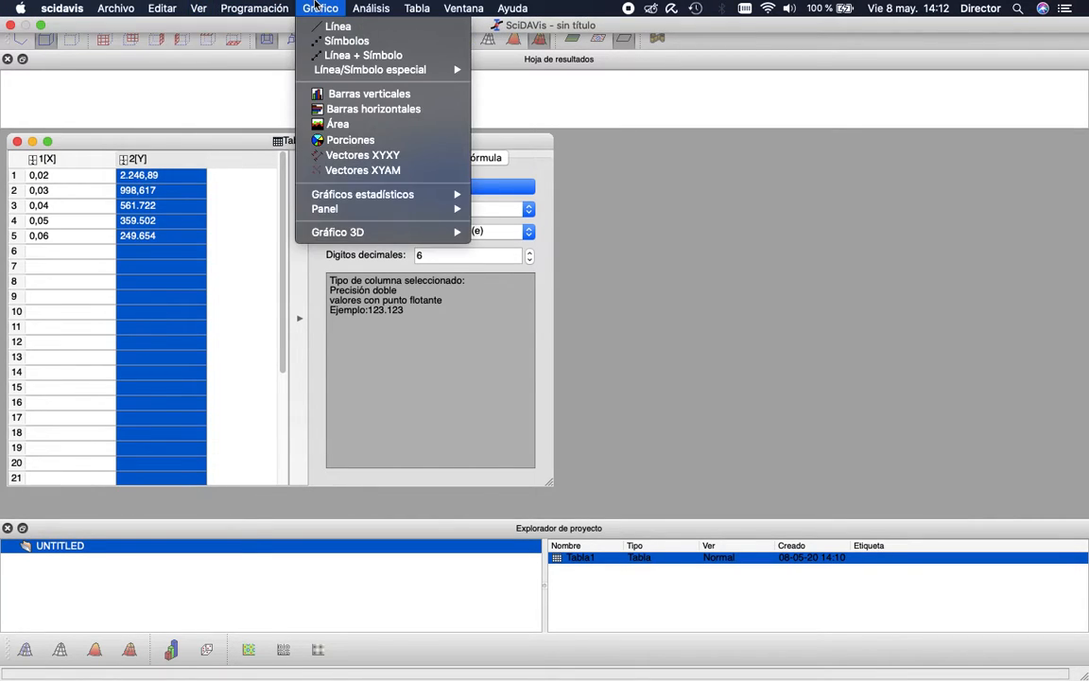
pyautogui.click(364, 43)
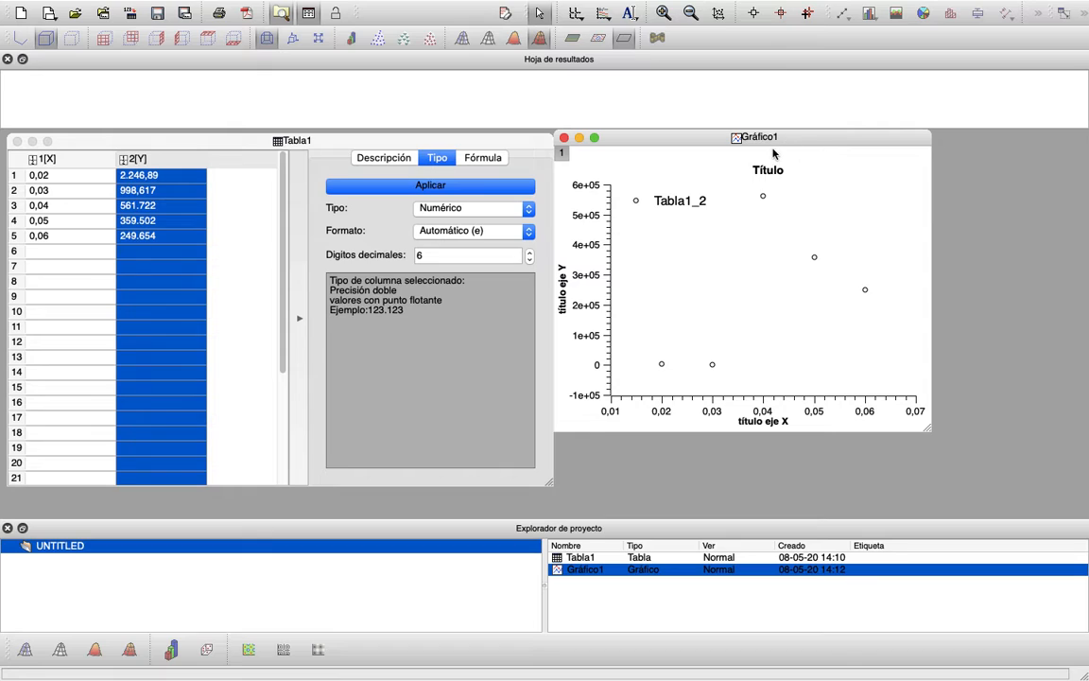
pyautogui.moveTo(779, 142); pyautogui.dragTo(796, 188)
pyautogui.click(721, 248)
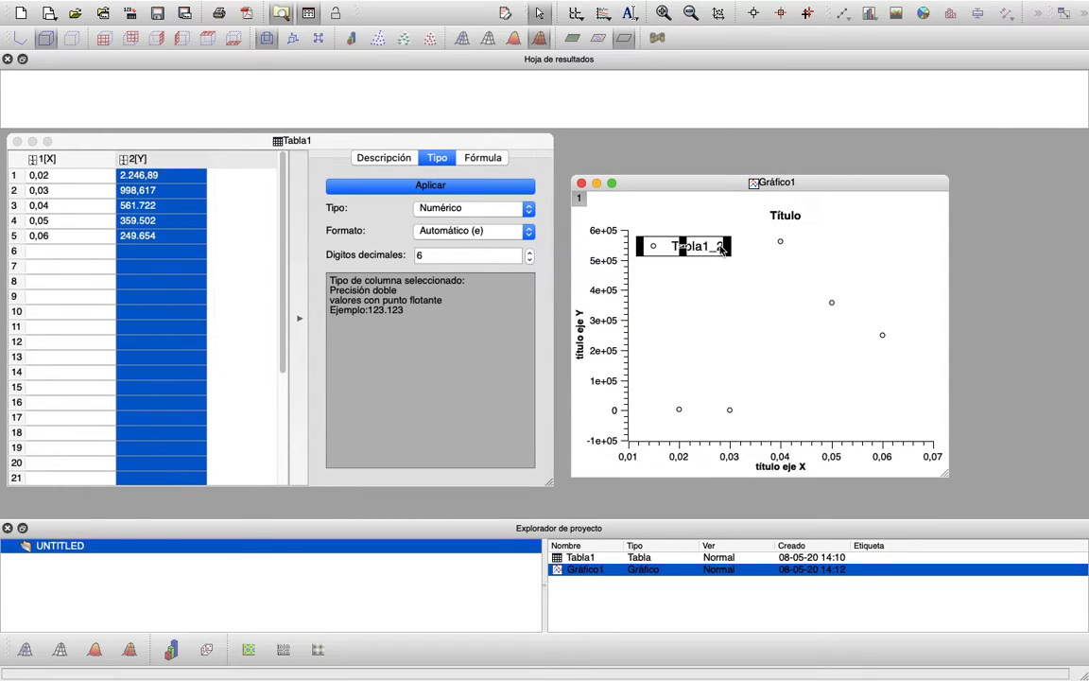
pyautogui.click(758, 321)
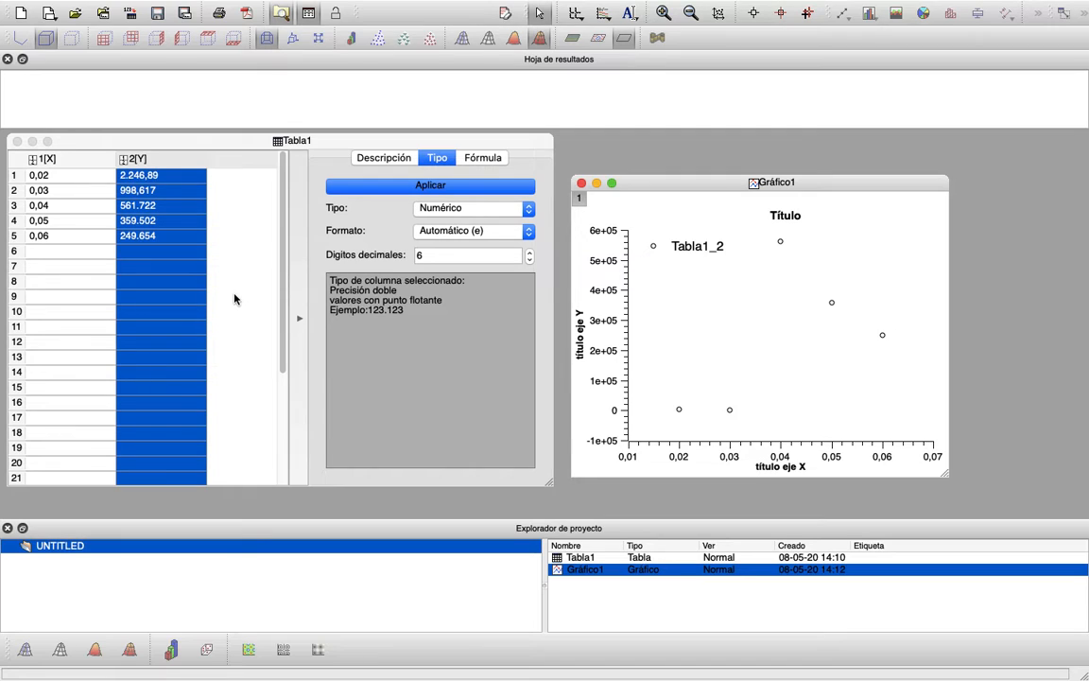
# - Correct the decimal separators in rows 3 to 5 of the Y column to read 561,722, 359,502 and 249,654
pyautogui.click(153, 208)
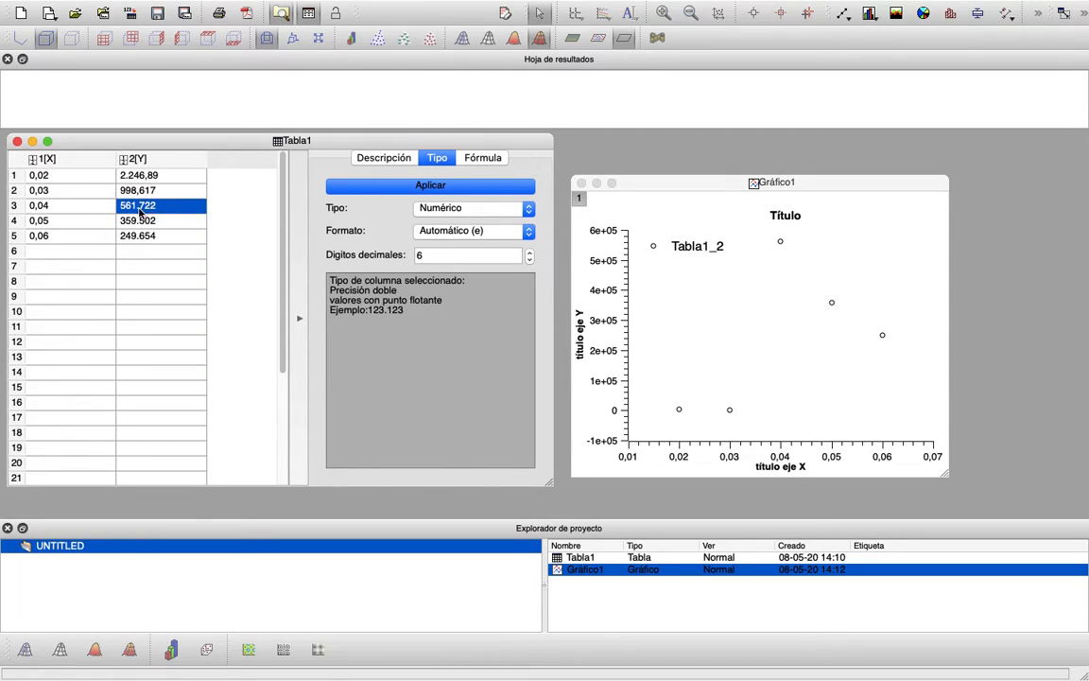
pyautogui.doubleClick(139, 207)
pyautogui.click(139, 207)
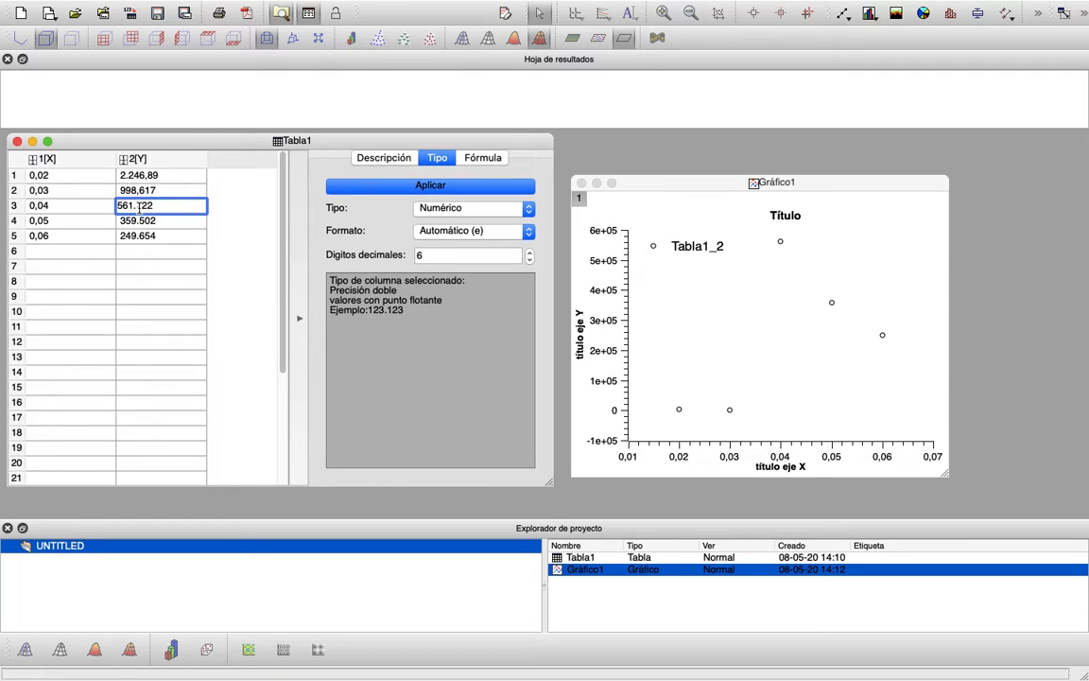
pyautogui.press('BackSpace')
pyautogui.write(',')
pyautogui.click(143, 225)
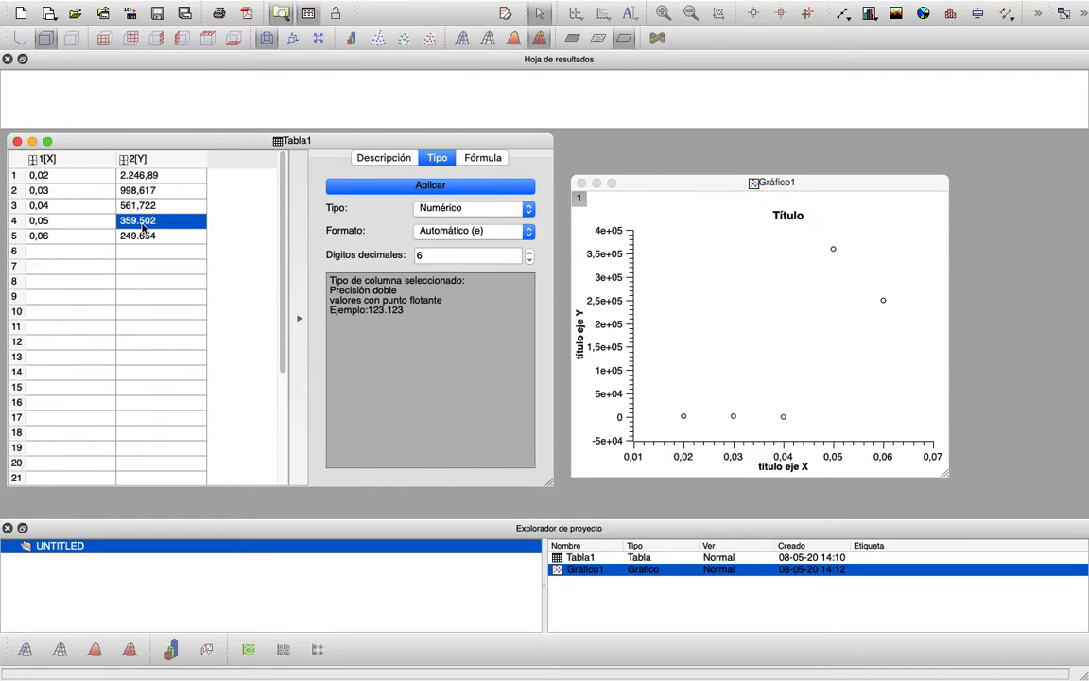
pyautogui.doubleClick(141, 225)
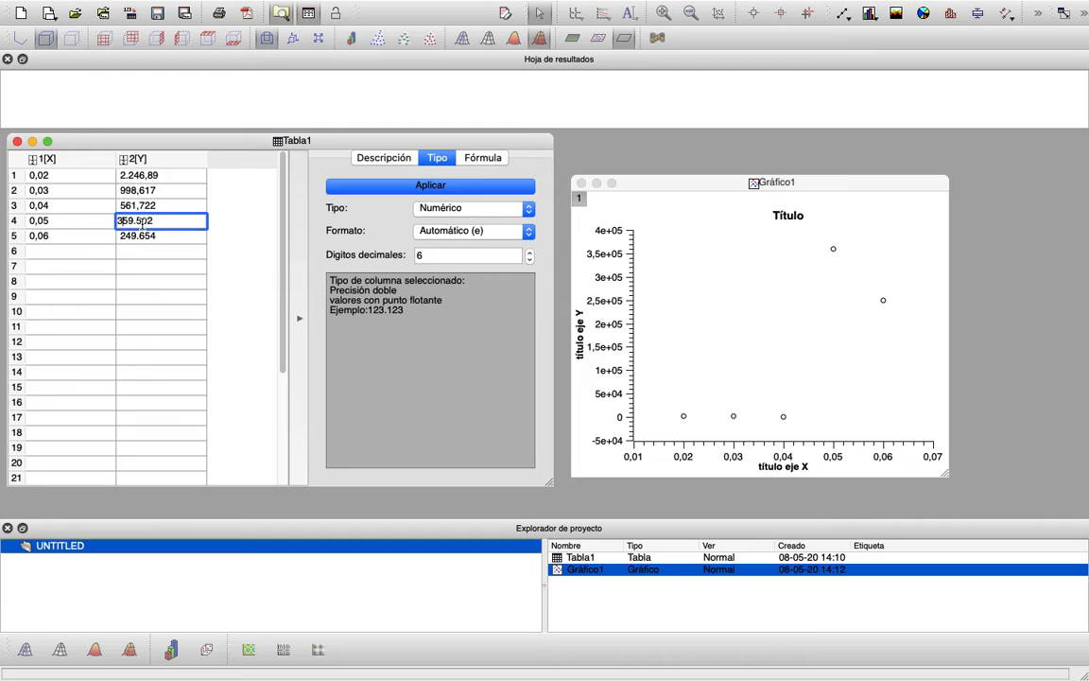
pyautogui.press('BackSpace')
pyautogui.write(',')
pyautogui.doubleClick(173, 235)
pyautogui.click(138, 235)
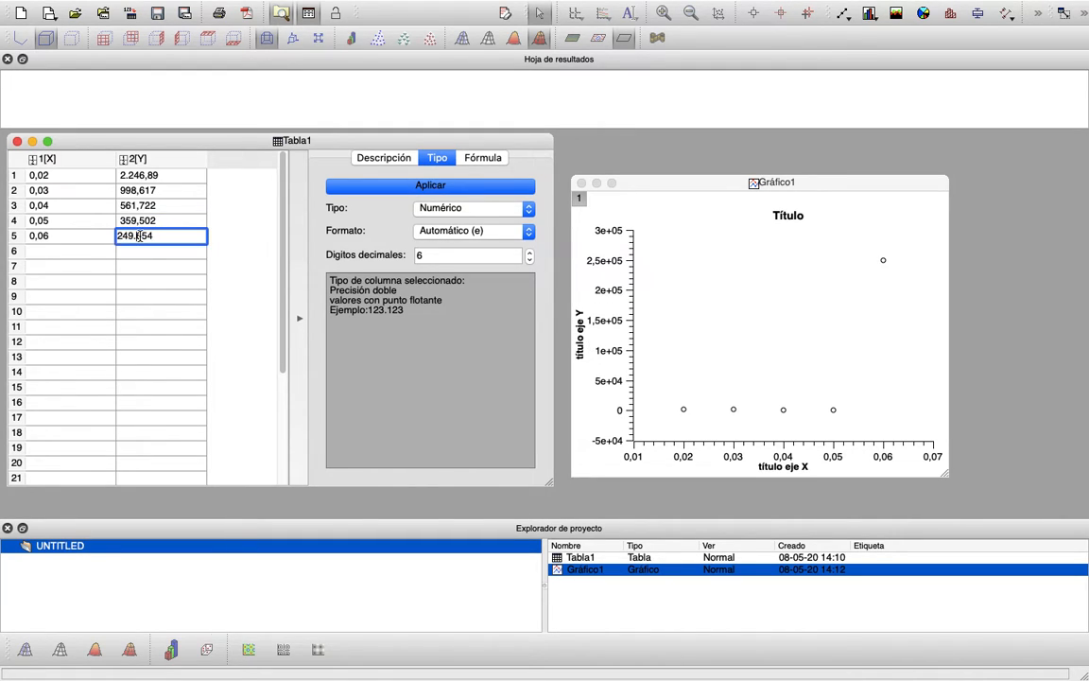
pyautogui.click(170, 268)
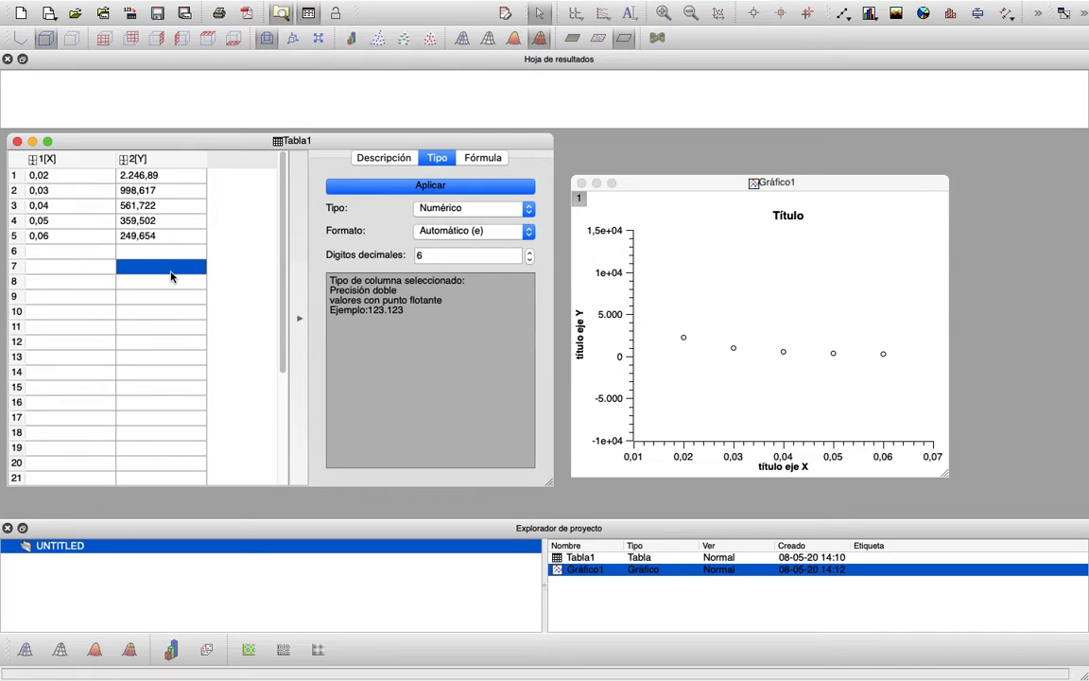
# - Delete Gráfico1 and plot the corrected Y column of Tabla1 as a new symbols graph
pyautogui.click(581, 183)
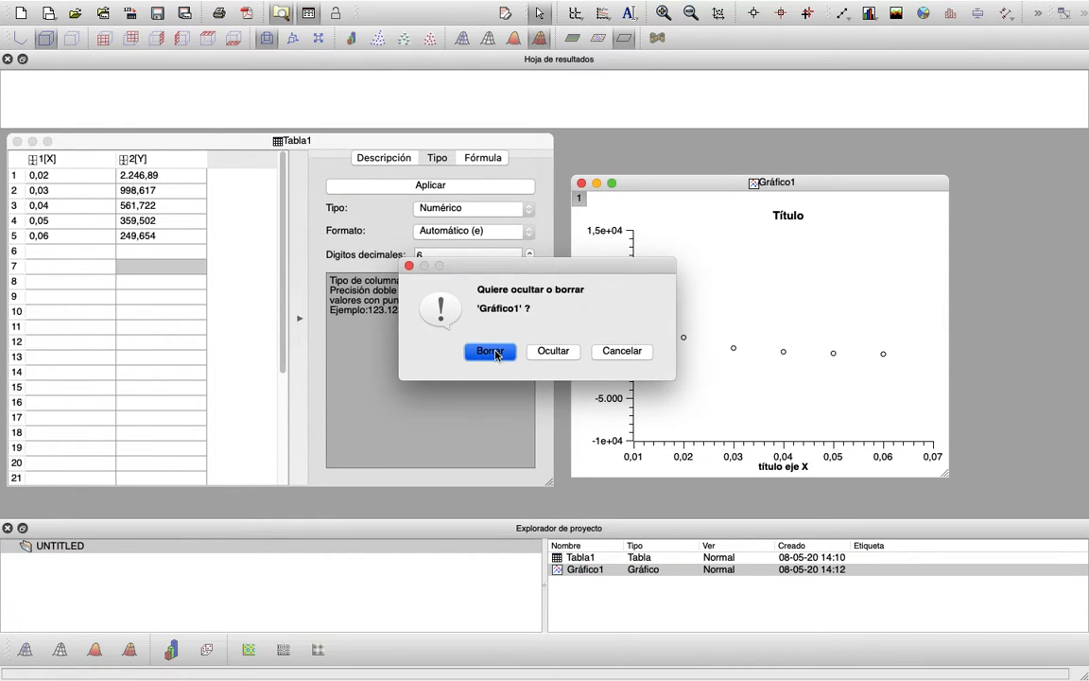
pyautogui.click(489, 350)
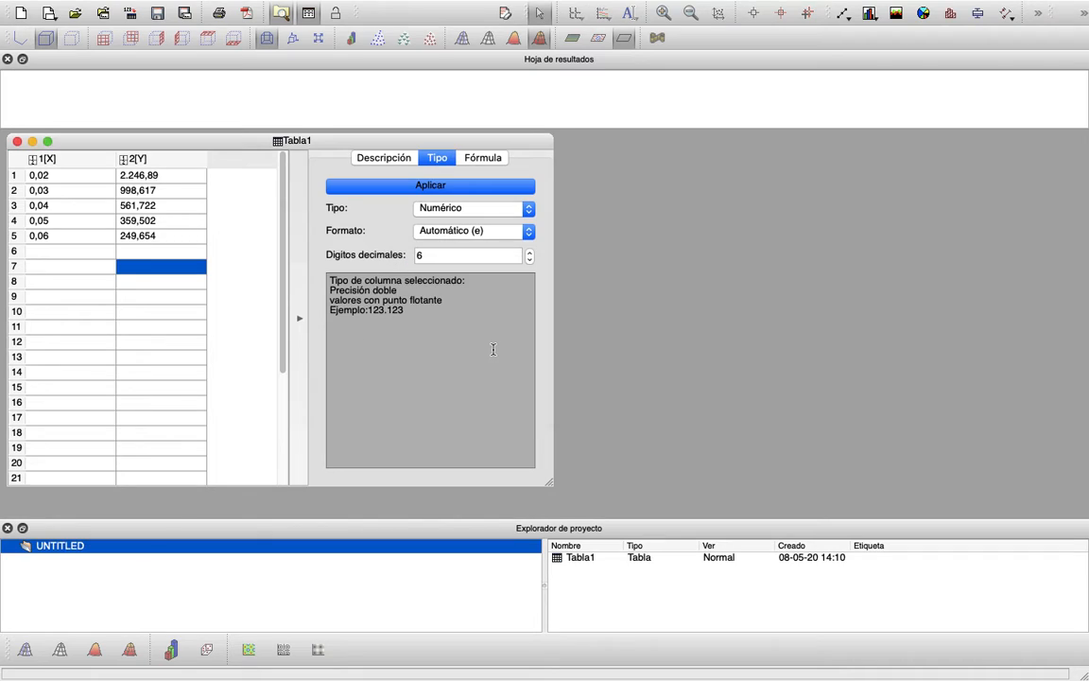
pyautogui.click(151, 159)
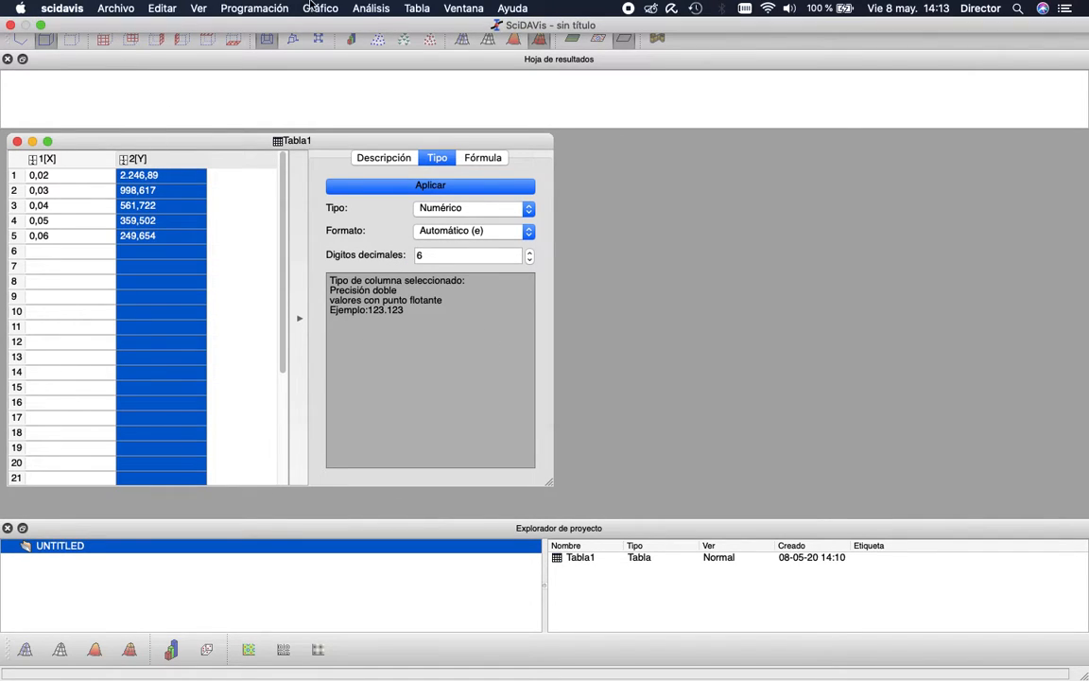
pyautogui.click(312, 8)
pyautogui.click(326, 39)
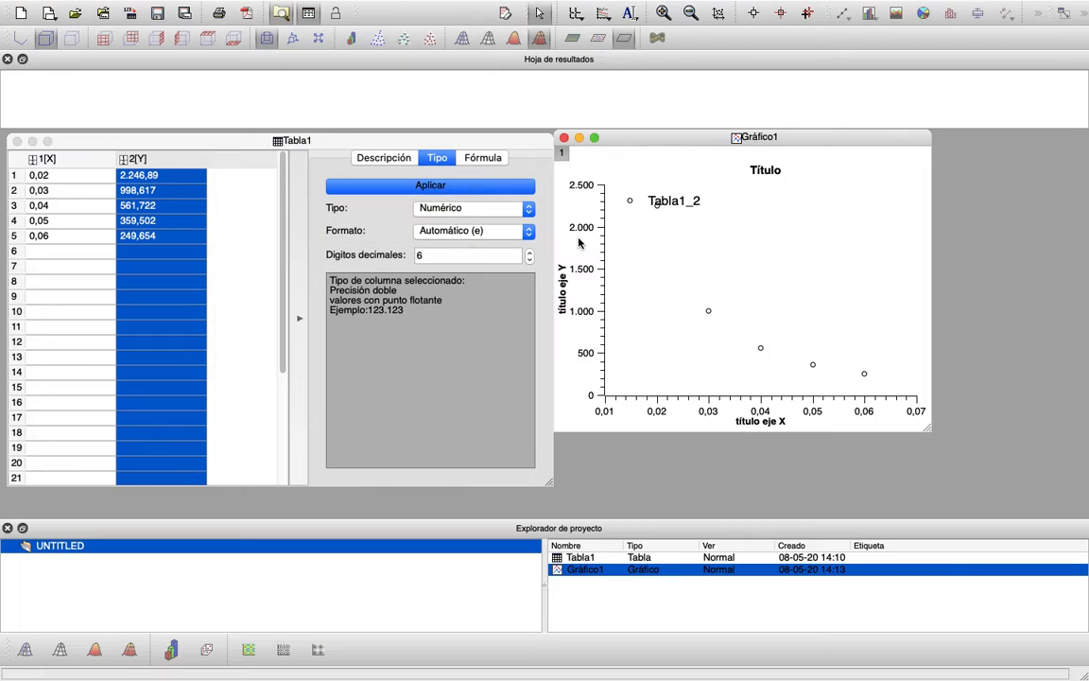
# - Move the Tabla1_2 legend clear of the data points and title the graph's Y axis F and X axis r
pyautogui.click(702, 201)
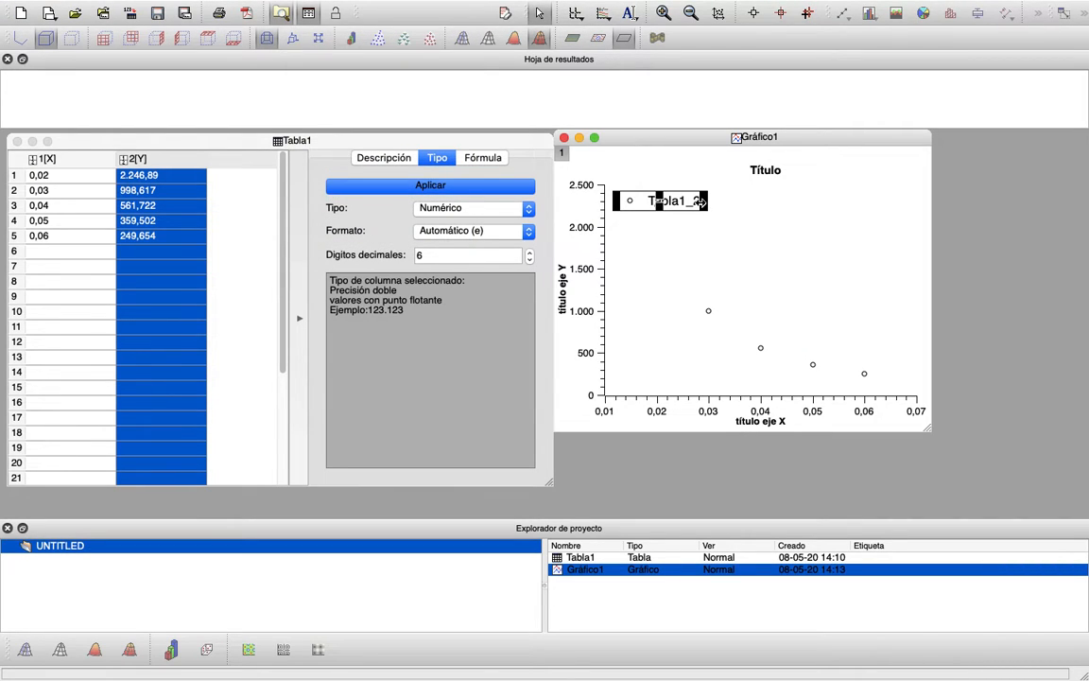
pyautogui.moveTo(703, 208); pyautogui.dragTo(814, 252)
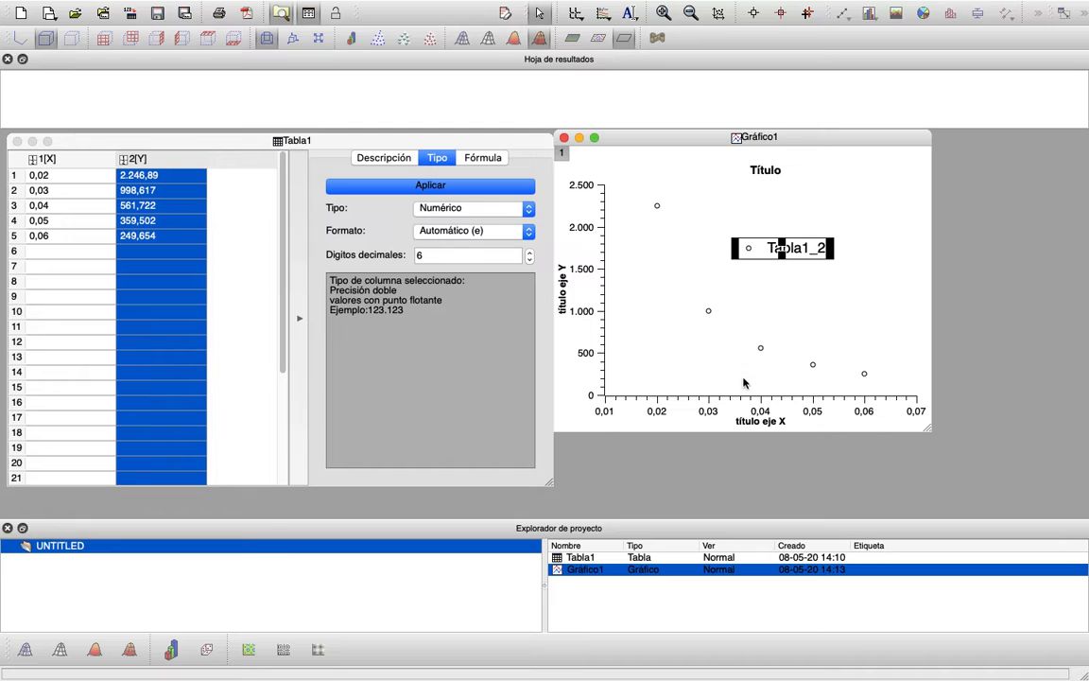
pyautogui.doubleClick(563, 288)
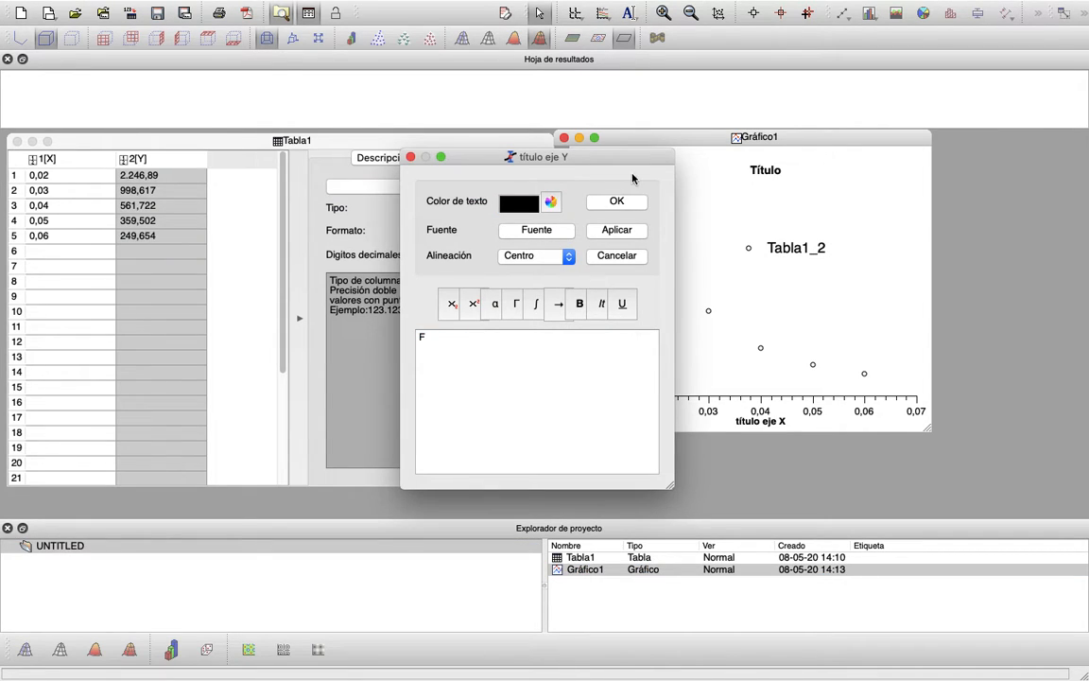
pyautogui.click(617, 202)
pyautogui.doubleClick(761, 422)
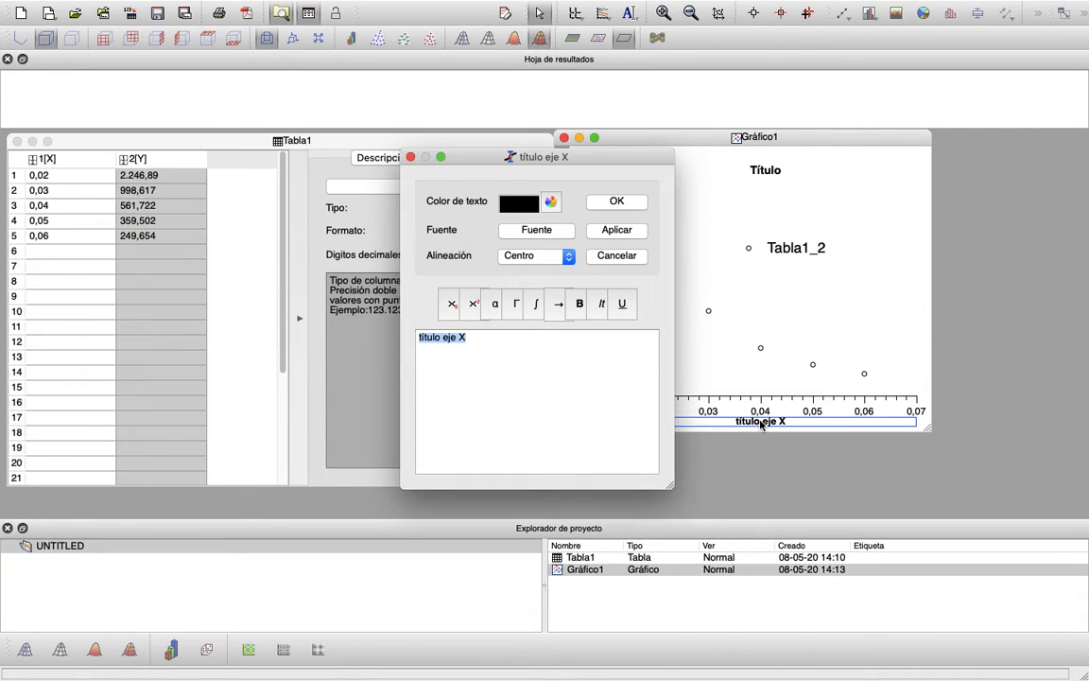
pyautogui.write('r')
pyautogui.click(616, 202)
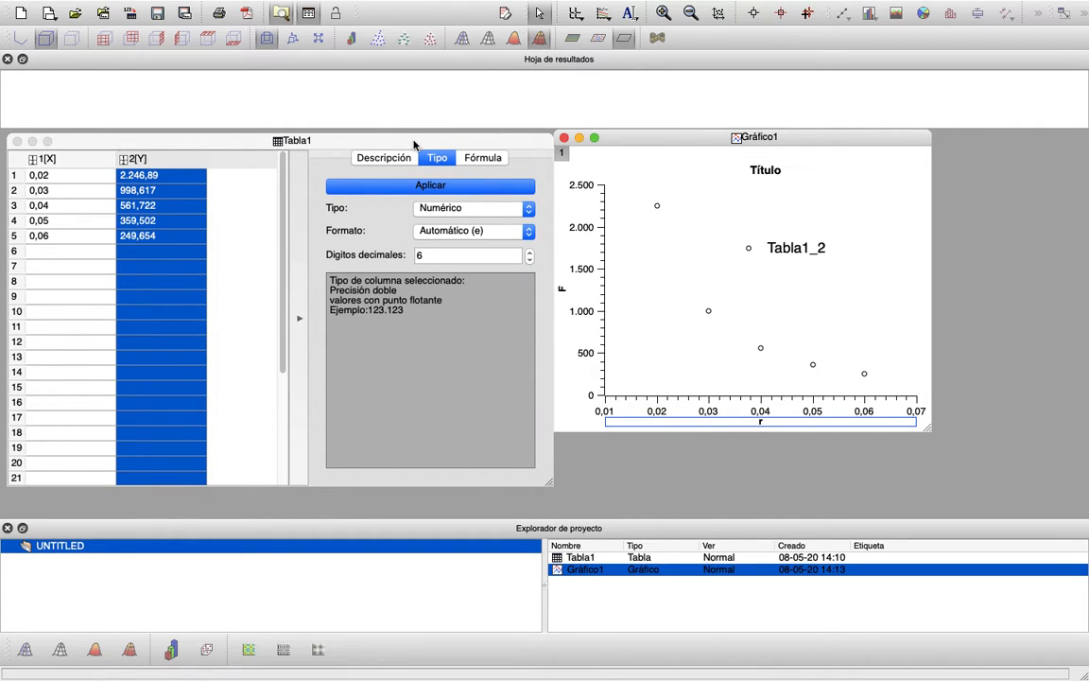
# - Move the Gráfico1 window clear of Tabla1, add a third column to the table and widen its window to show it
pyautogui.moveTo(624, 141); pyautogui.dragTo(773, 147)
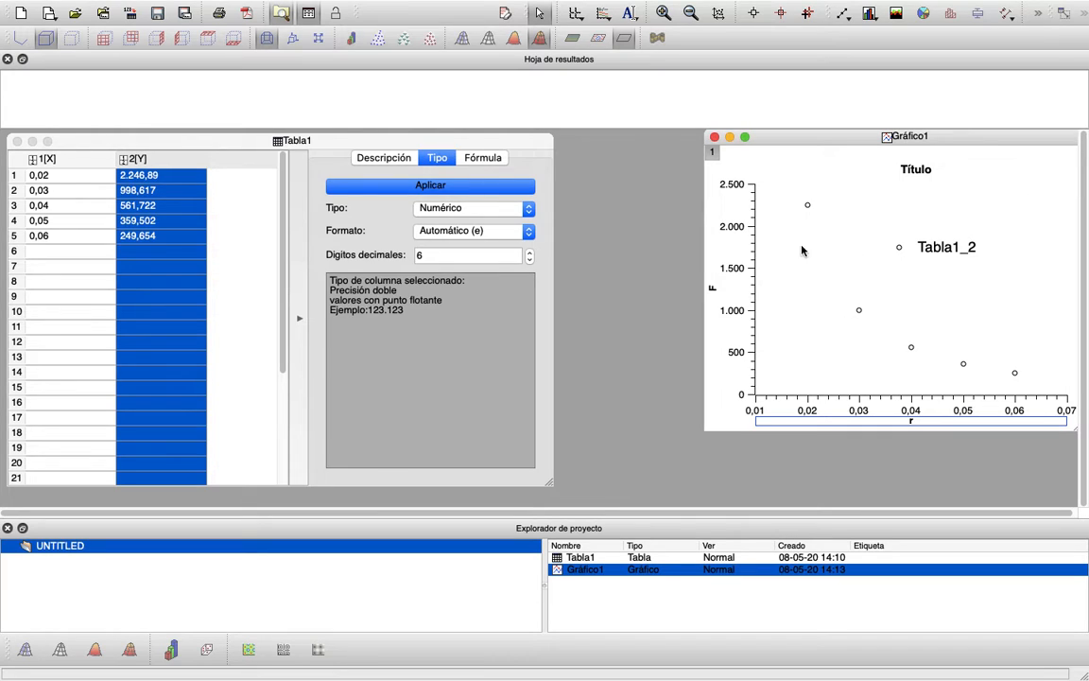
pyautogui.click(241, 207)
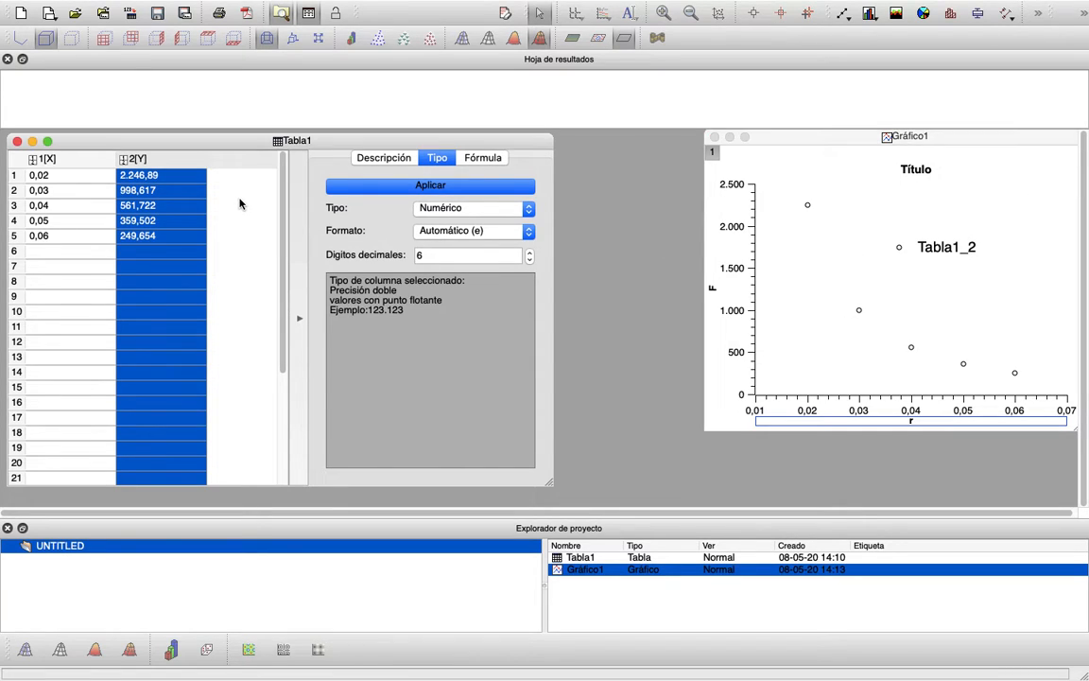
pyautogui.rightClick(241, 208)
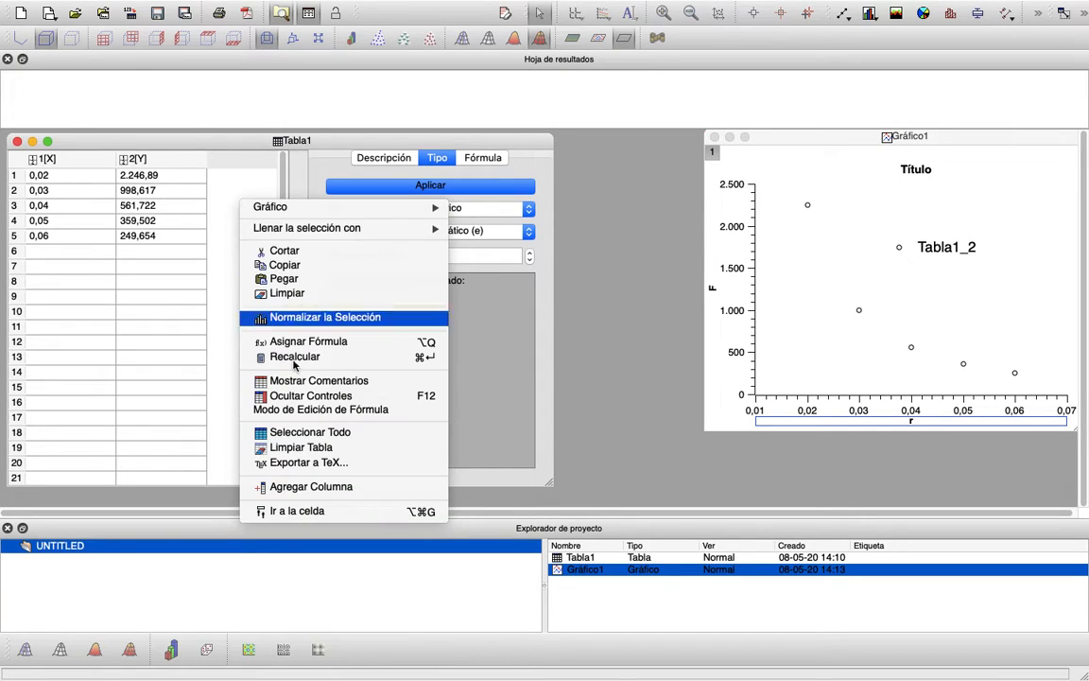
pyautogui.click(313, 485)
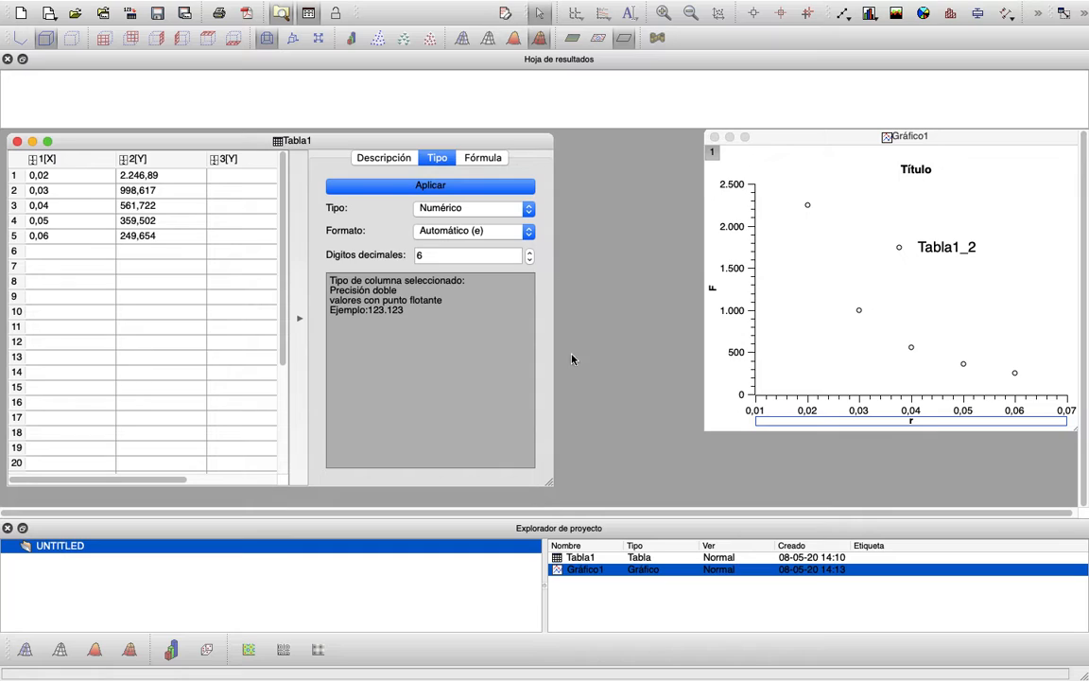
pyautogui.moveTo(549, 484); pyautogui.dragTo(632, 454)
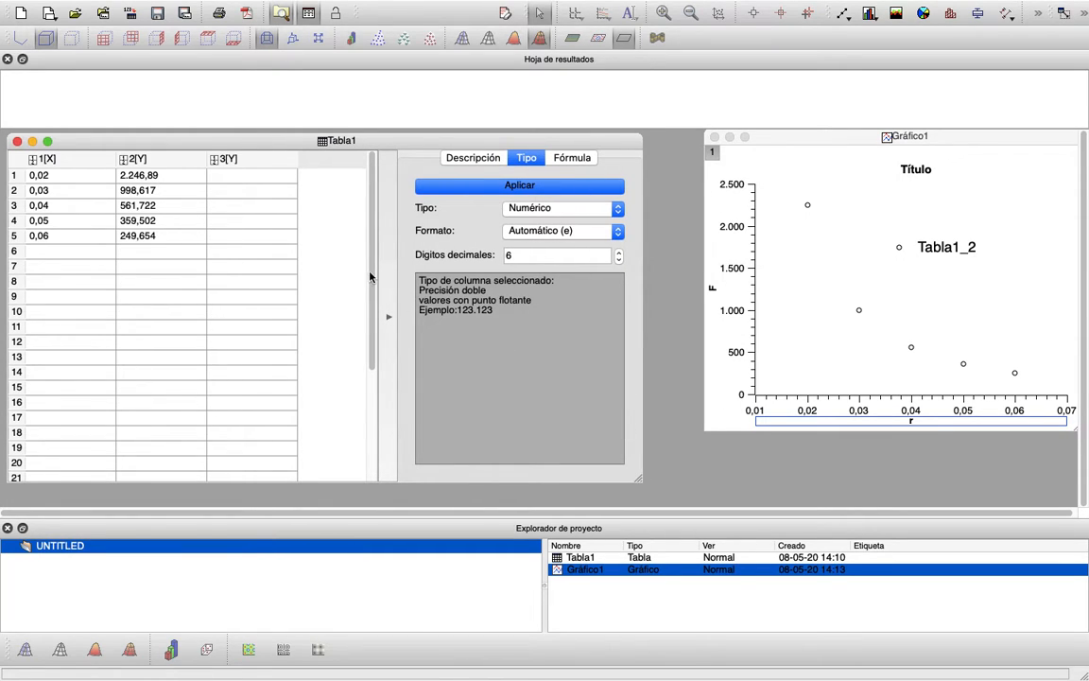
# - Enter the 1/r² values 2.500 and 1,111e3 in rows 1 and 2 of Tabla1's third column
pyautogui.click(254, 178)
pyautogui.write('1/r')
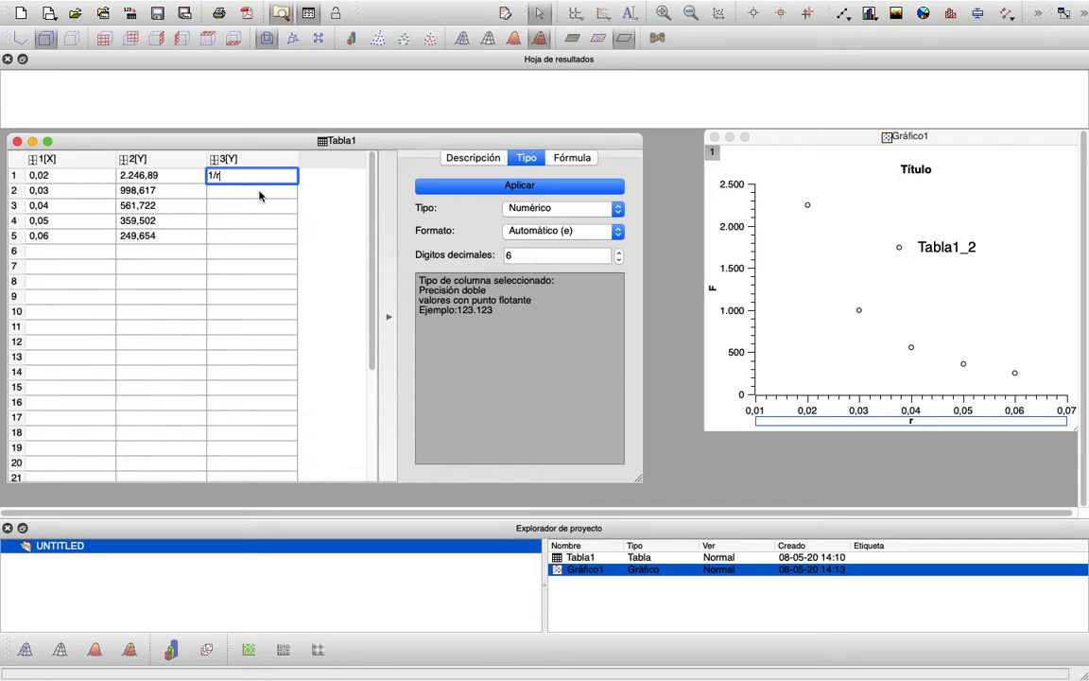
pyautogui.write('[')
pyautogui.click(260, 195)
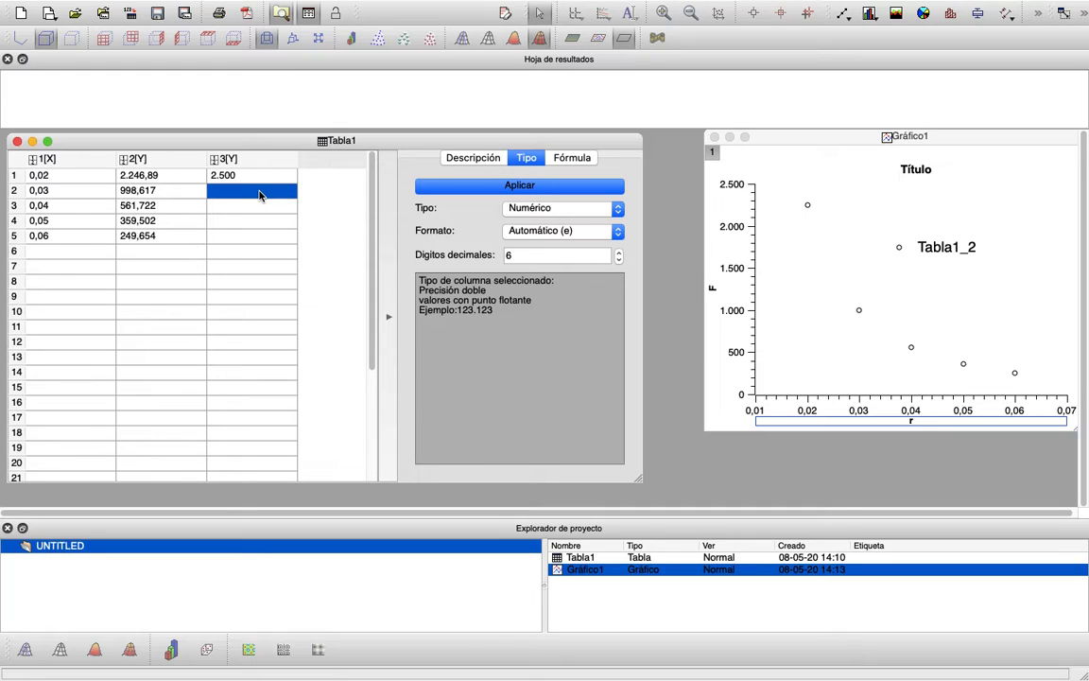
pyautogui.write('1.')
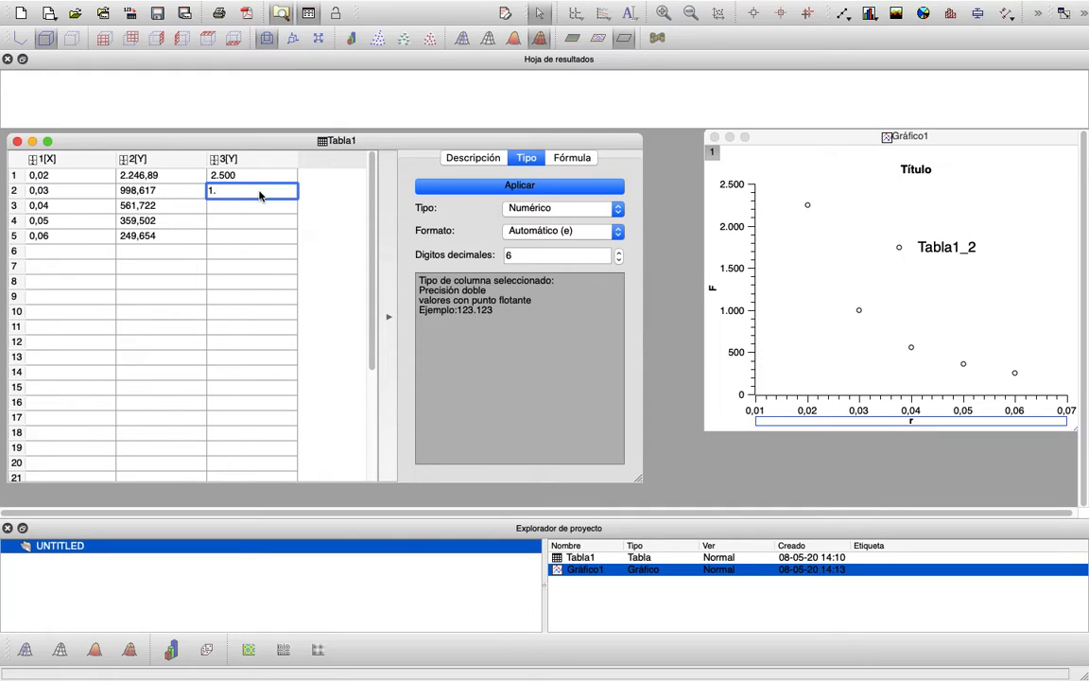
pyautogui.press('BackSpace')
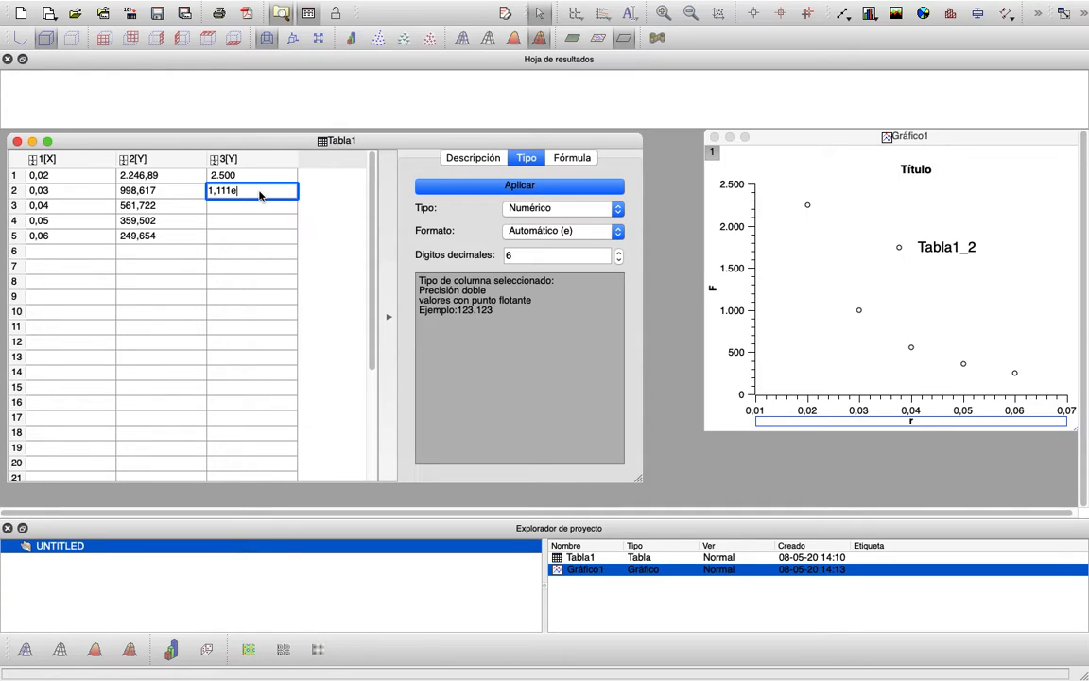
pyautogui.write(',111e3')
pyautogui.click(261, 207)
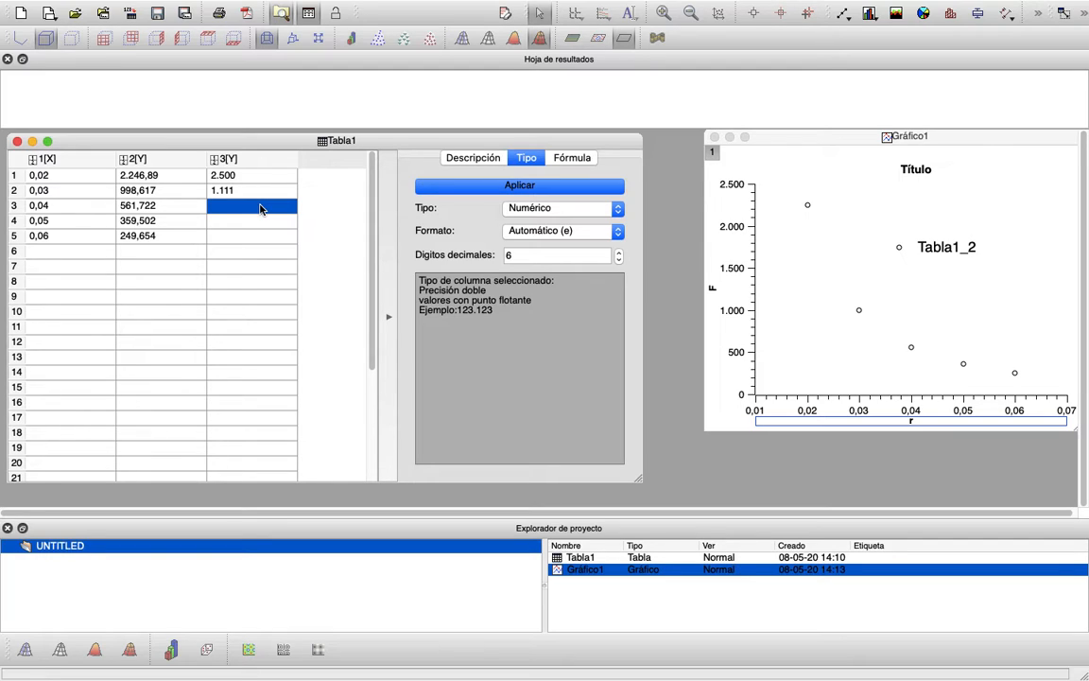
# - Enter 625, 400 and 277,778 in rows 3 to 5 of Tabla1's third column
pyautogui.write('625')
pyautogui.click(242, 236)
pyautogui.click(244, 223)
pyautogui.write('400')
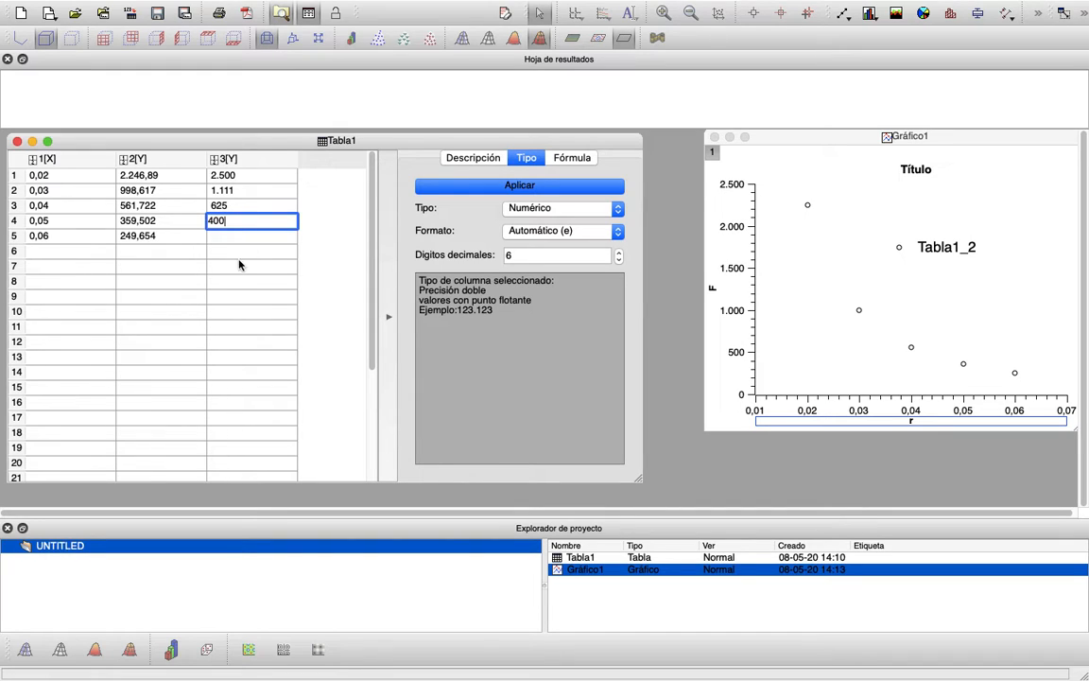
pyautogui.click(238, 236)
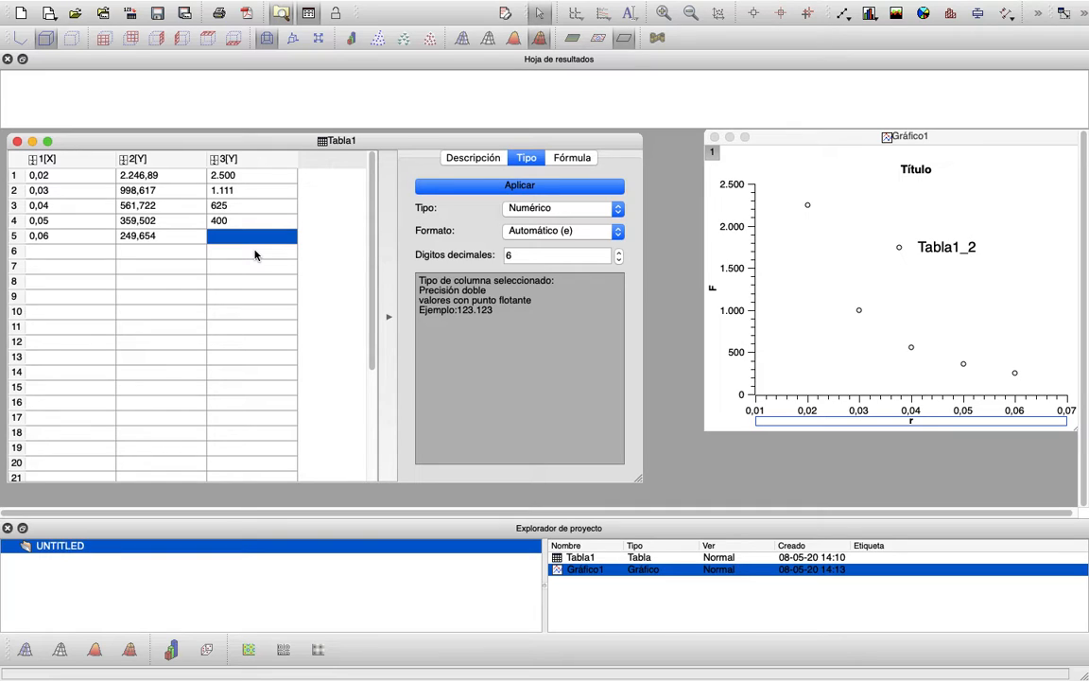
pyautogui.write('277,778')
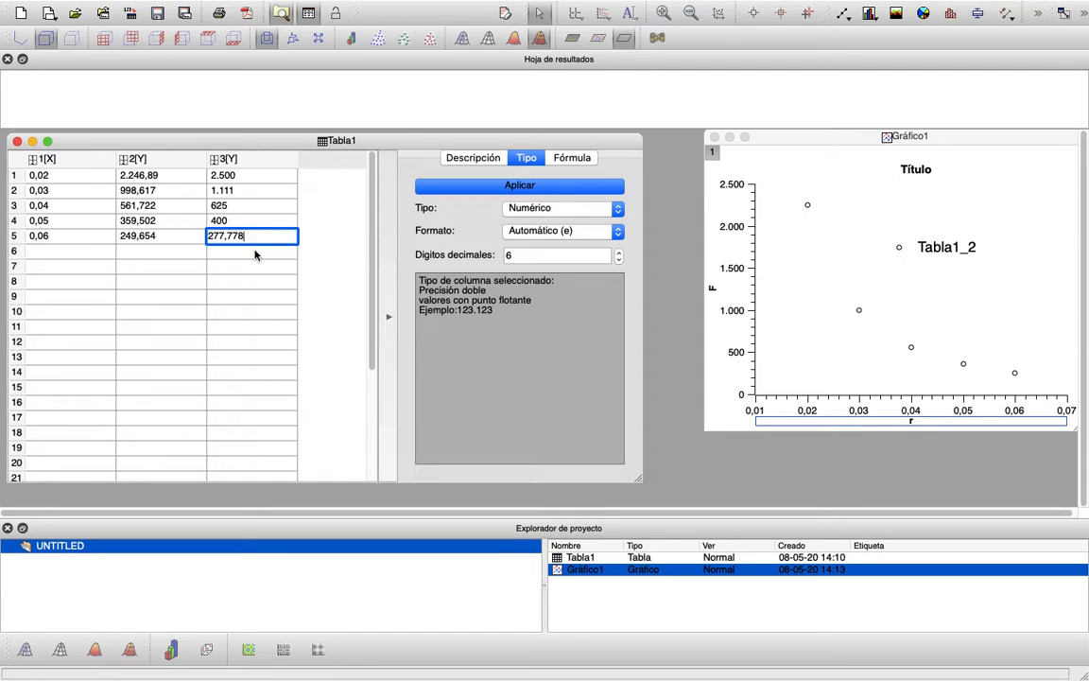
pyautogui.press('Return')
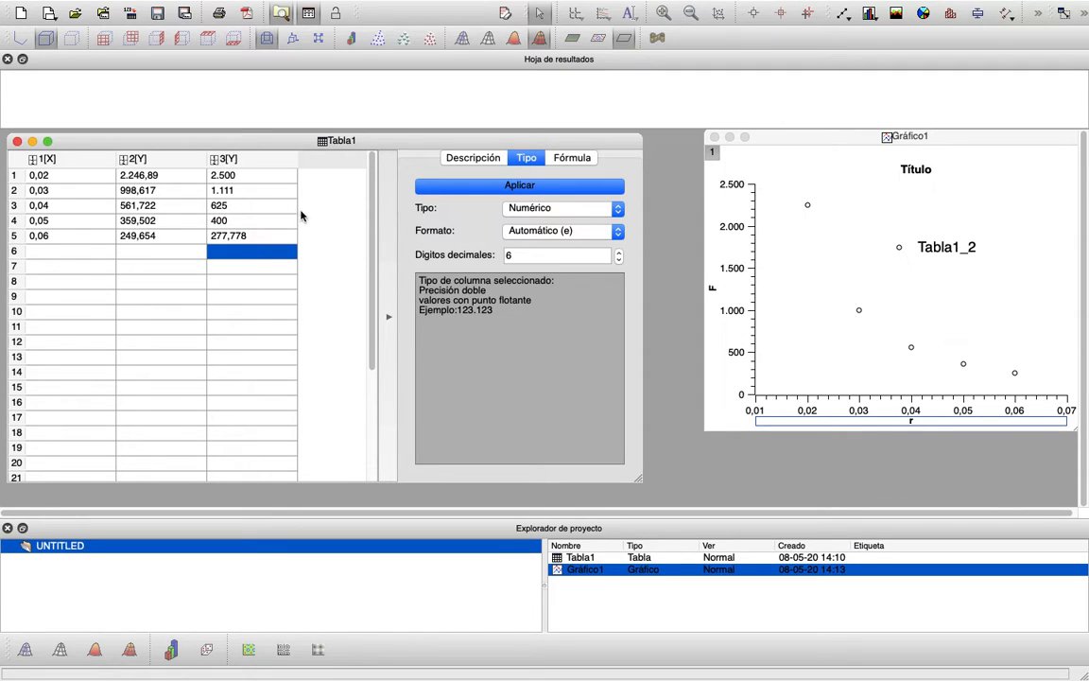
# - Set Tabla1's third column as X and move it ahead of column 2
pyautogui.click(268, 167)
pyautogui.rightClick(267, 168)
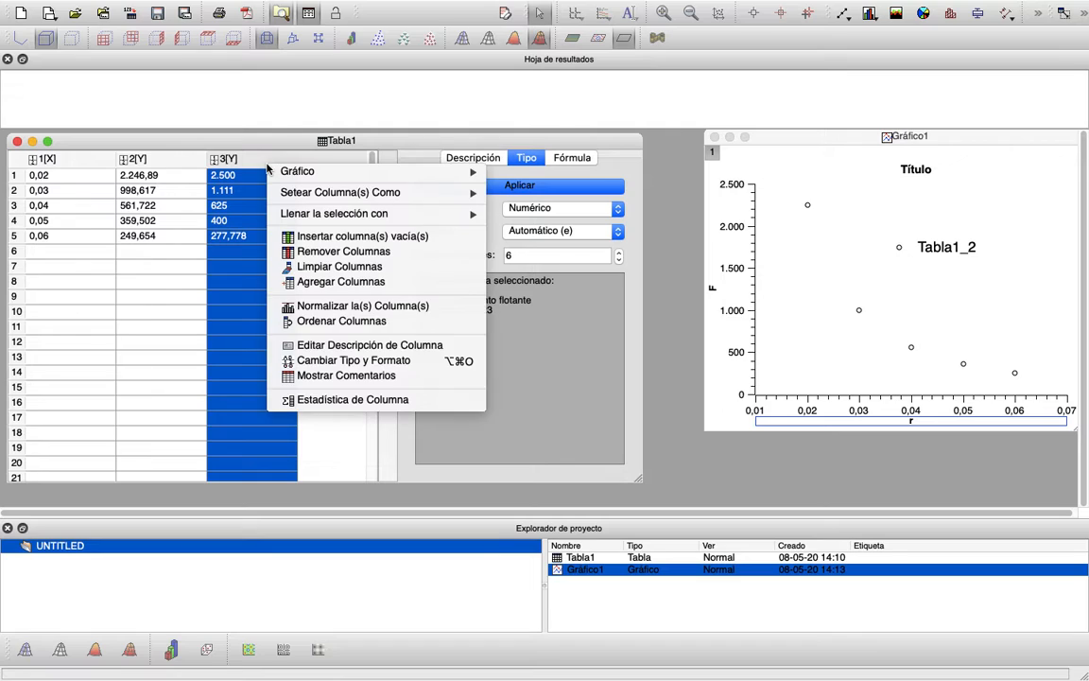
pyautogui.moveTo(331, 195)
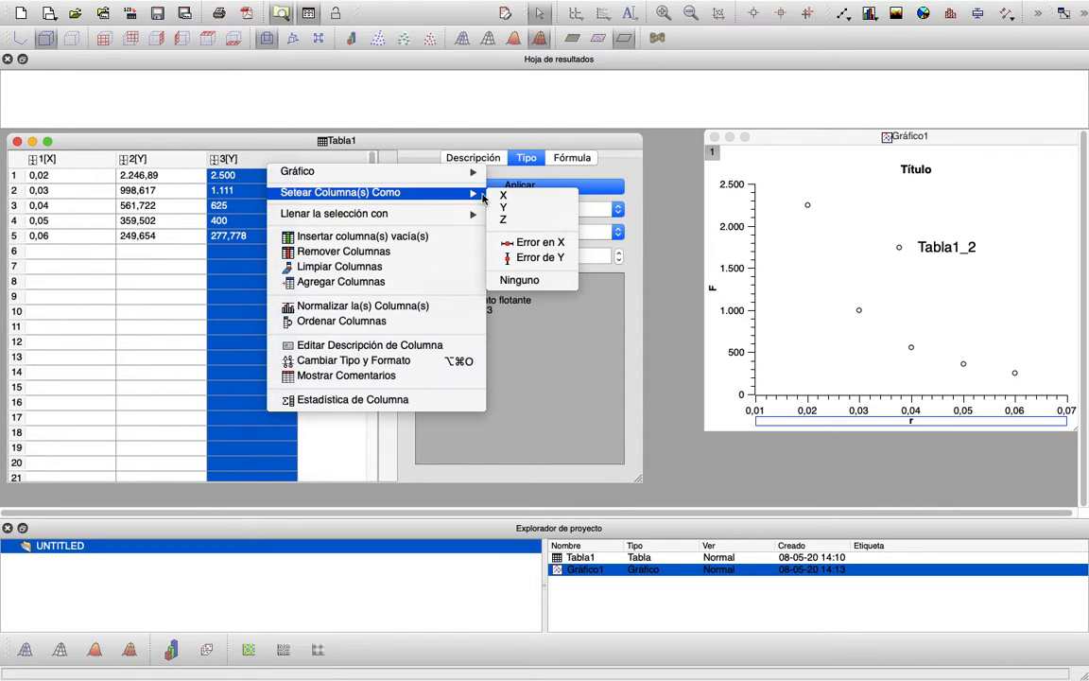
pyautogui.click(527, 198)
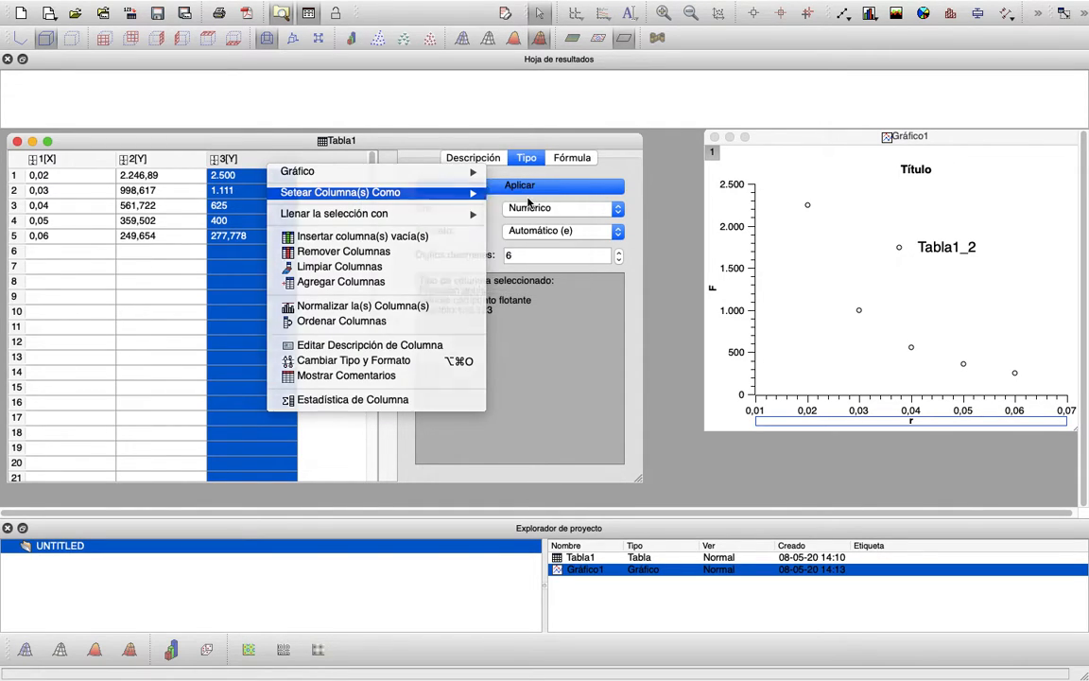
pyautogui.moveTo(254, 168); pyautogui.dragTo(115, 161)
# - Plot columns 3 and 2 of Tabla1 as a symbols graph and move its window clear of Gráfico1's data points
pyautogui.click(160, 161)
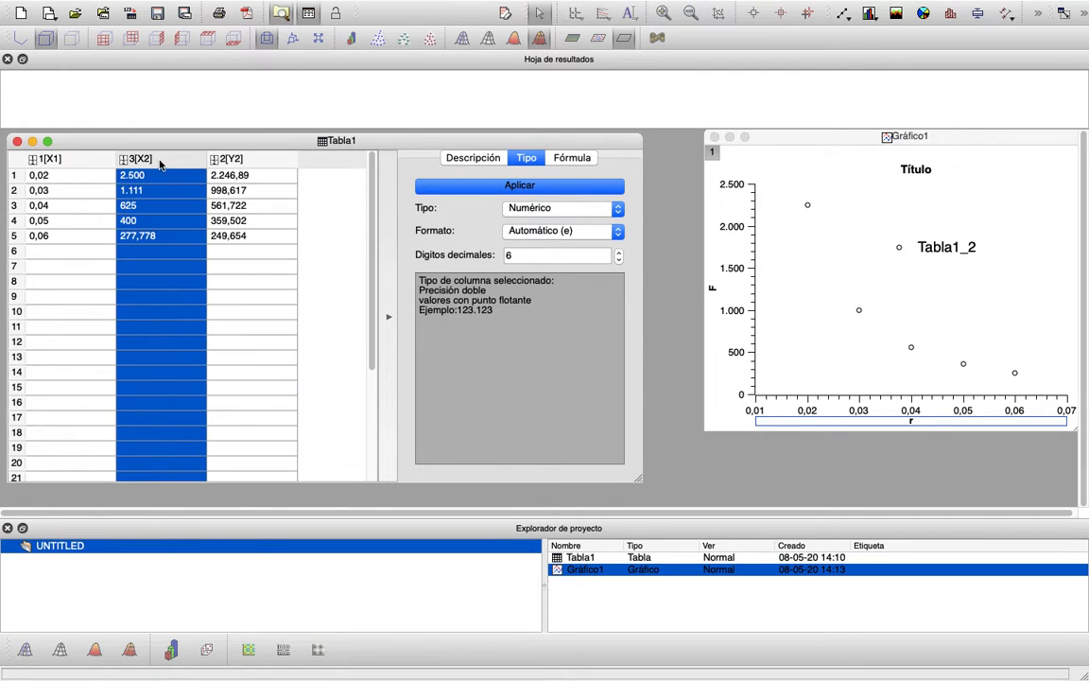
pyautogui.keyDown('shift'); pyautogui.click(274, 168); pyautogui.keyUp('shift')
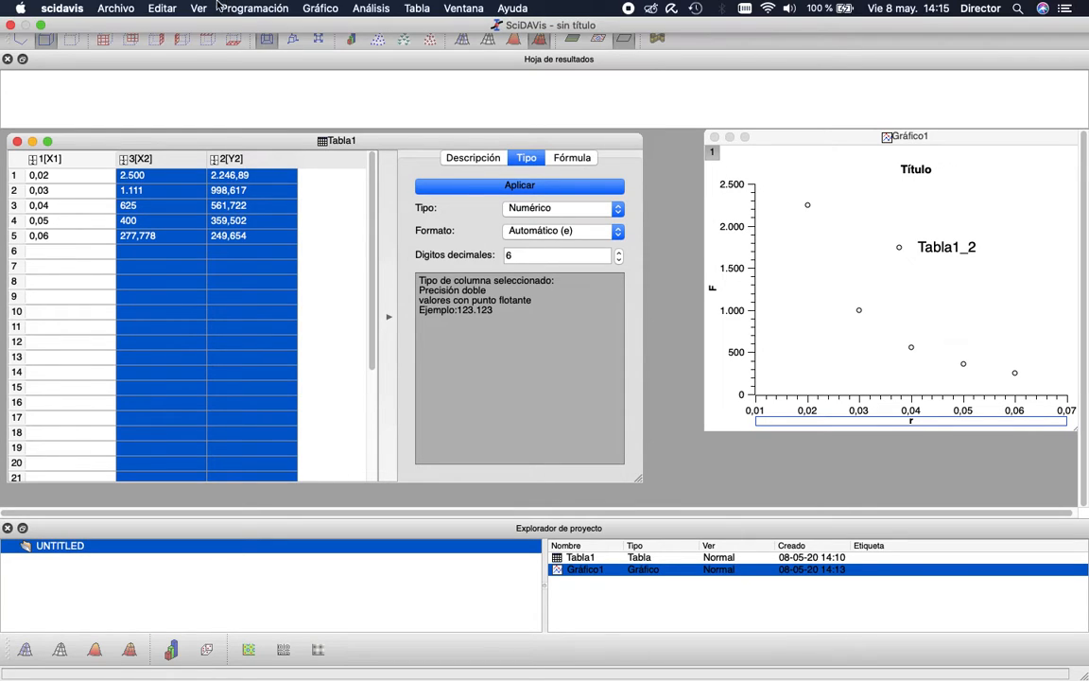
pyautogui.click(320, 8)
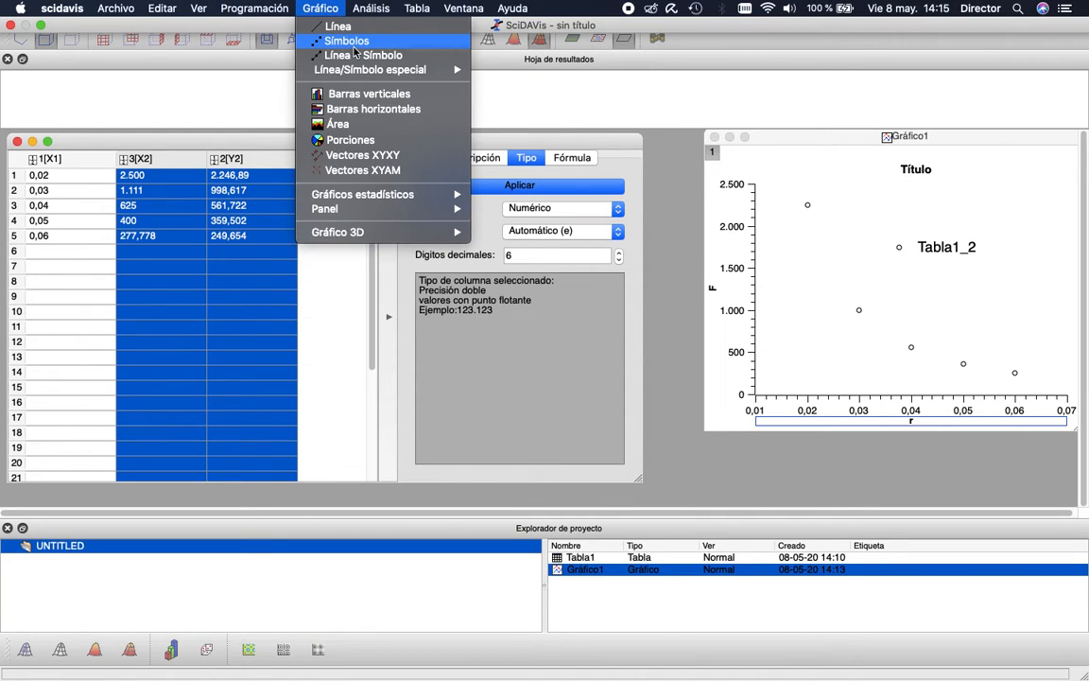
pyautogui.click(320, 41)
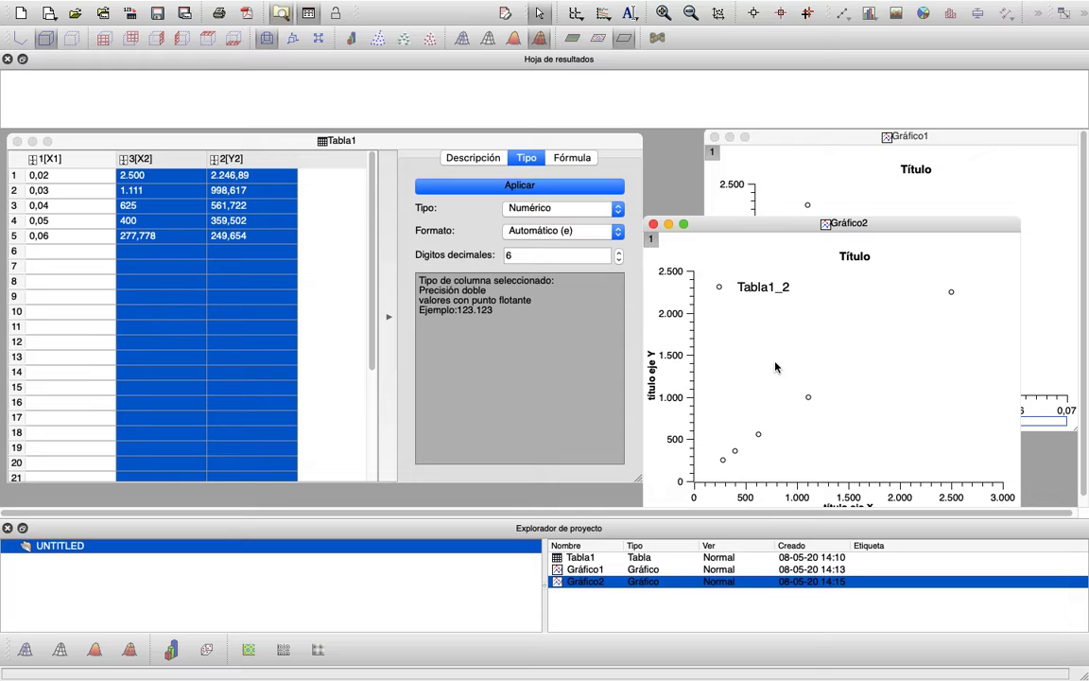
pyautogui.moveTo(797, 231); pyautogui.dragTo(543, 157)
# - Title Gráfico2's Y axis F and its X axis r with a superscript 2
pyautogui.doubleClick(396, 299)
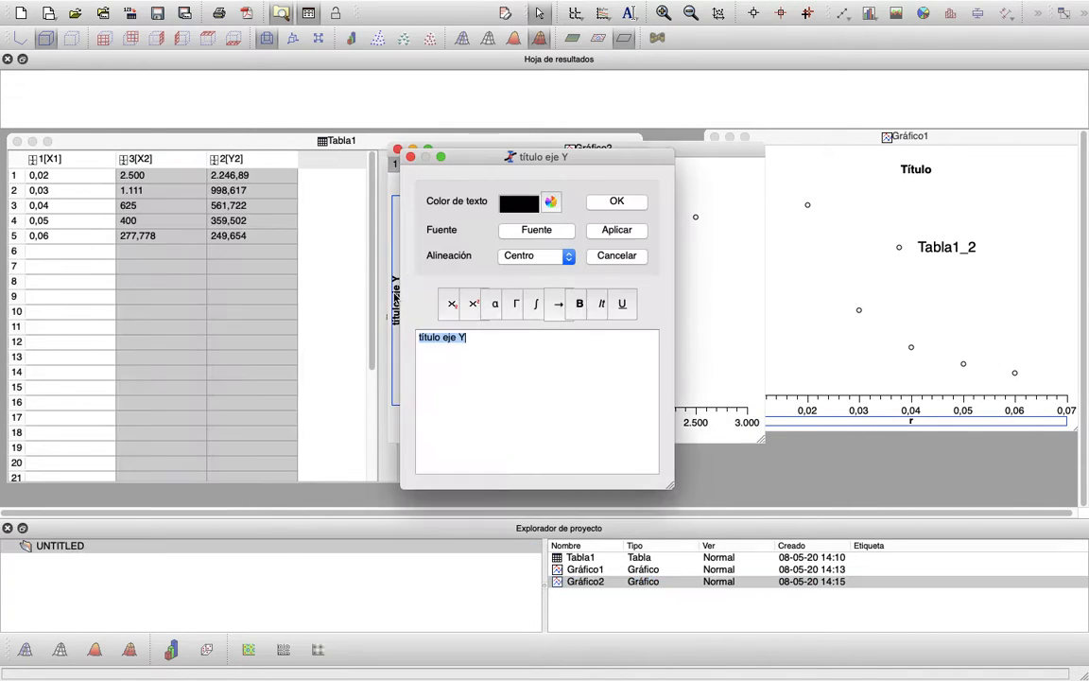
pyautogui.write('F')
pyautogui.click(622, 202)
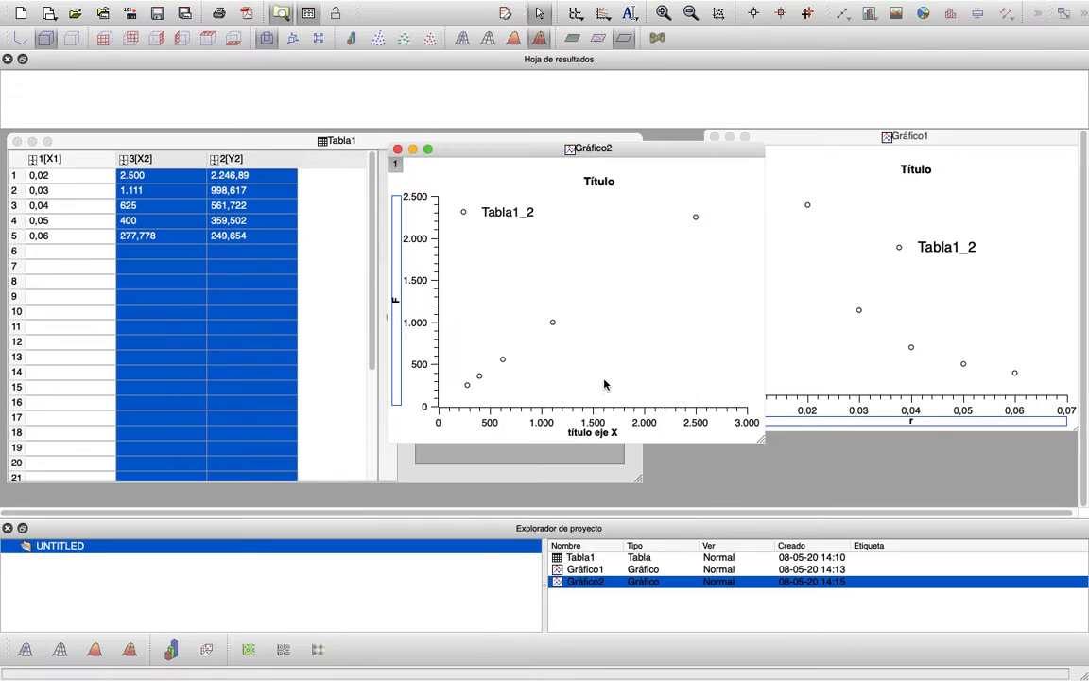
pyautogui.doubleClick(592, 433)
pyautogui.write('r')
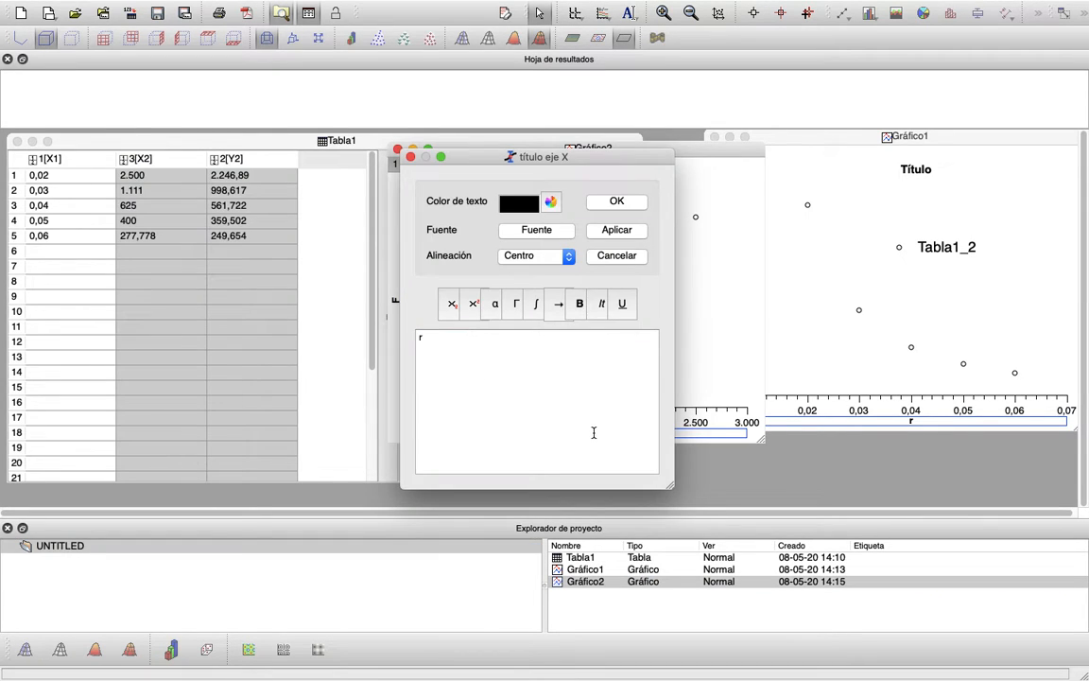
pyautogui.click(474, 303)
pyautogui.write('2</sup>')
pyautogui.click(624, 203)
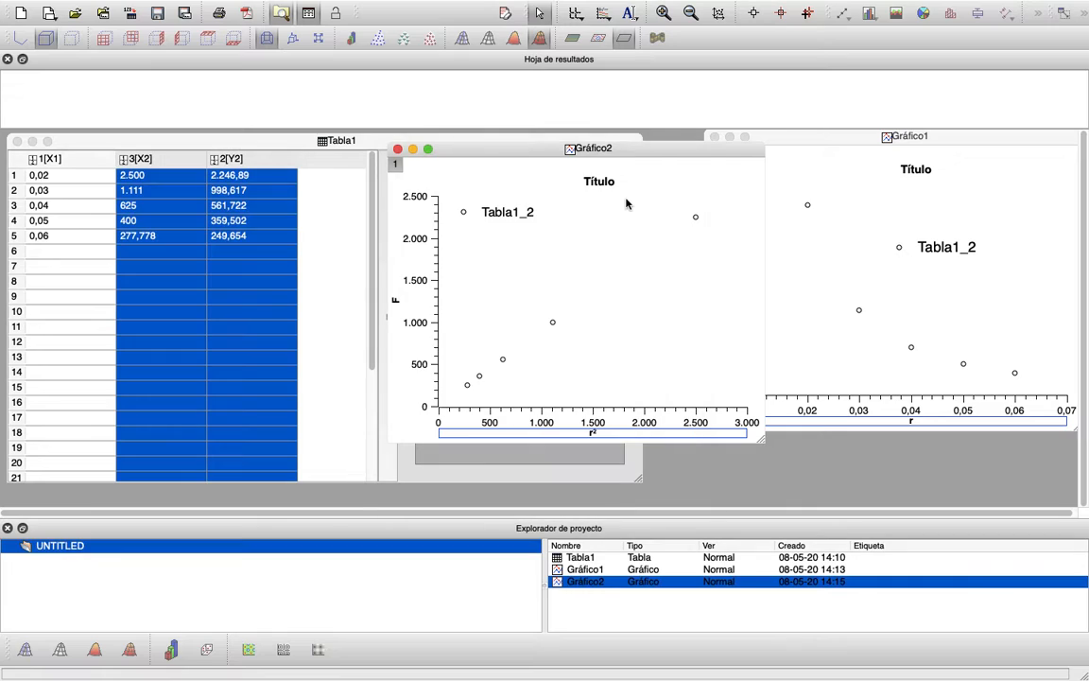
# - Prefix Gráfico2's X axis title with 1/ so that it reads 1/r²
pyautogui.doubleClick(592, 433)
pyautogui.click(422, 338)
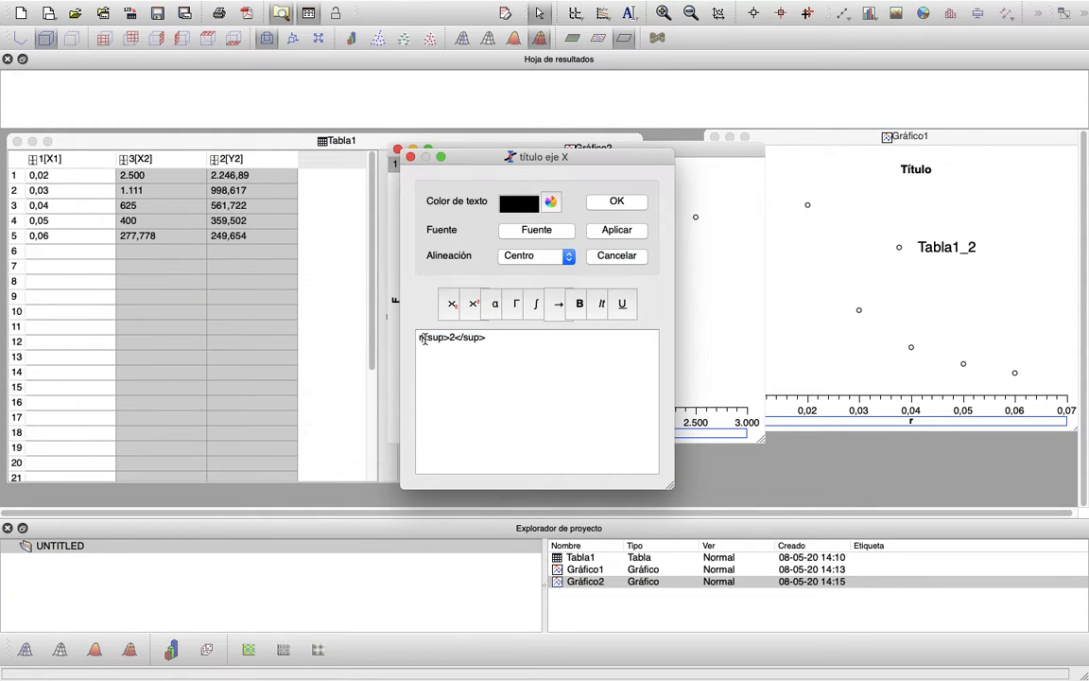
pyautogui.write('1/')
pyautogui.click(616, 202)
pyautogui.click(243, 240)
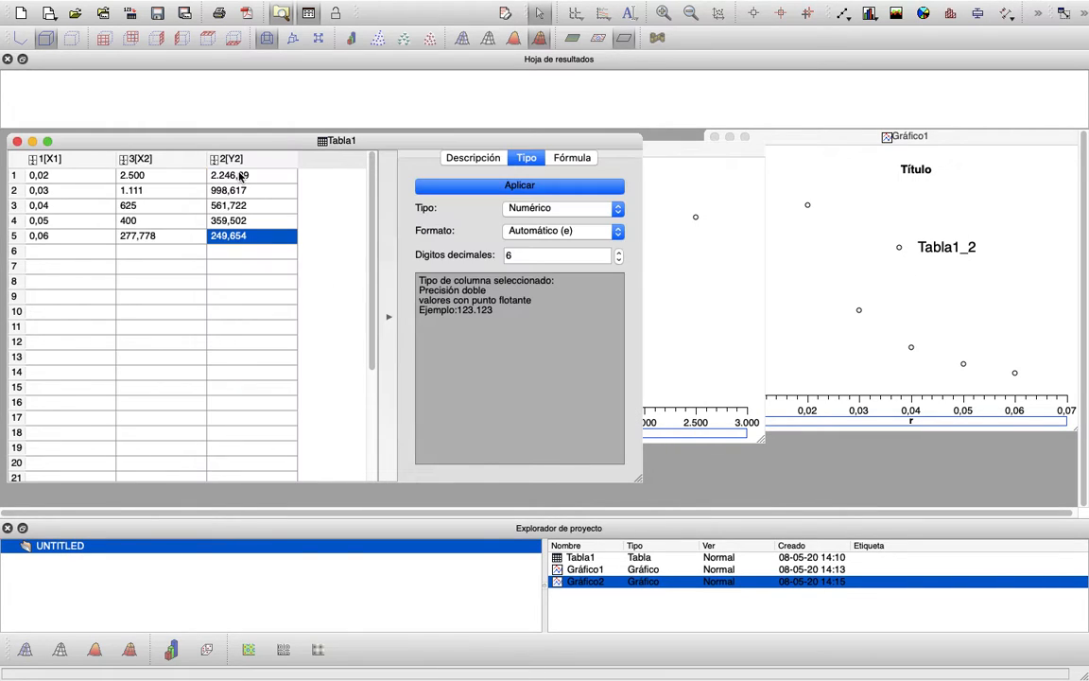
pyautogui.click(175, 174)
pyautogui.click(175, 161)
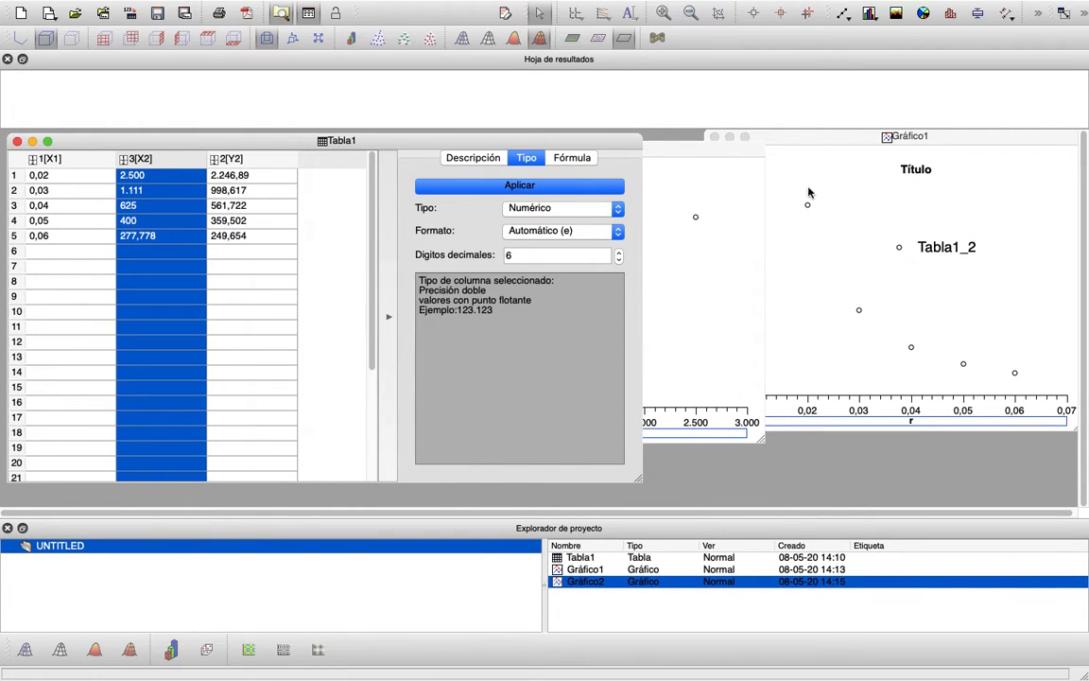
# - Apply a linear fit to the data points in Gráfico2
pyautogui.click(710, 157)
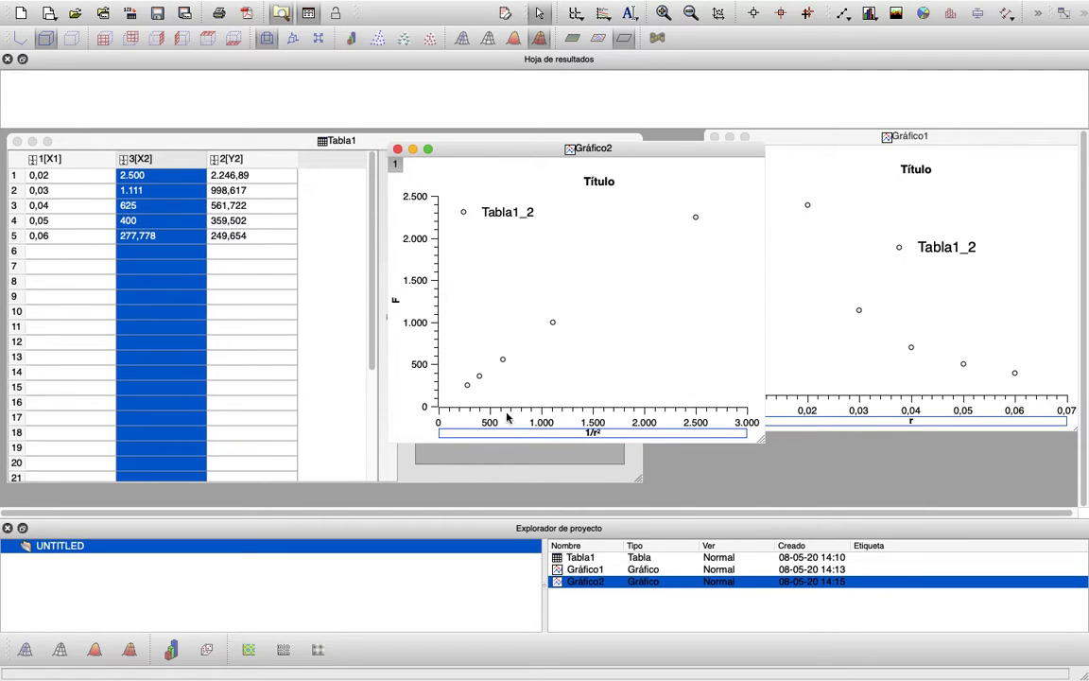
pyautogui.rightClick(548, 301)
pyautogui.moveTo(574, 305)
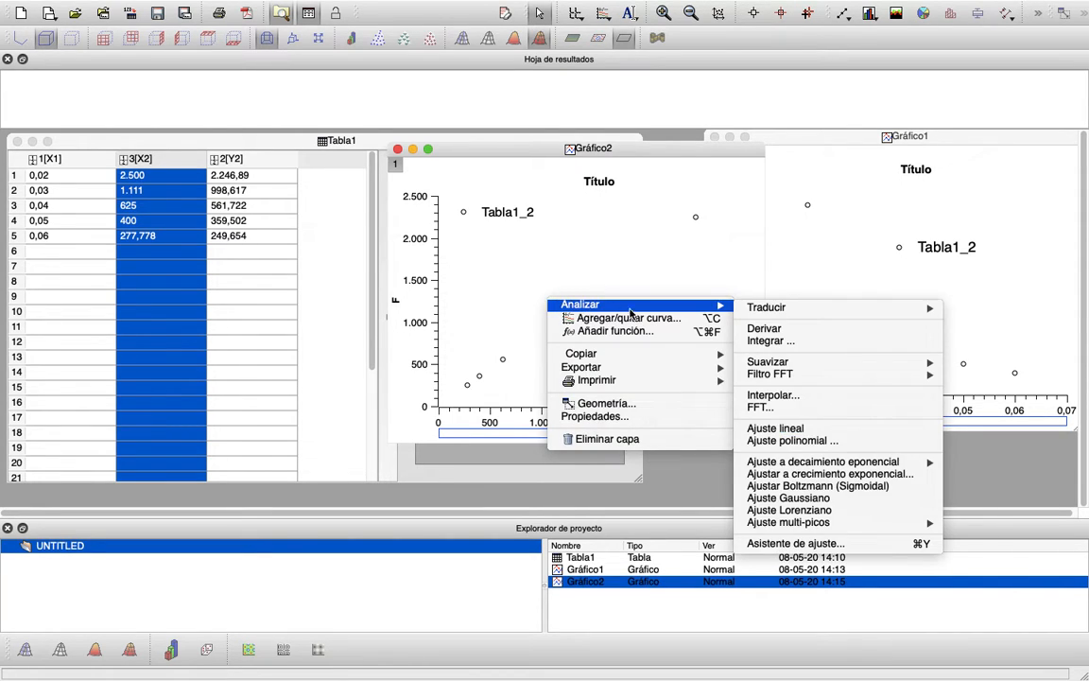
pyautogui.click(815, 433)
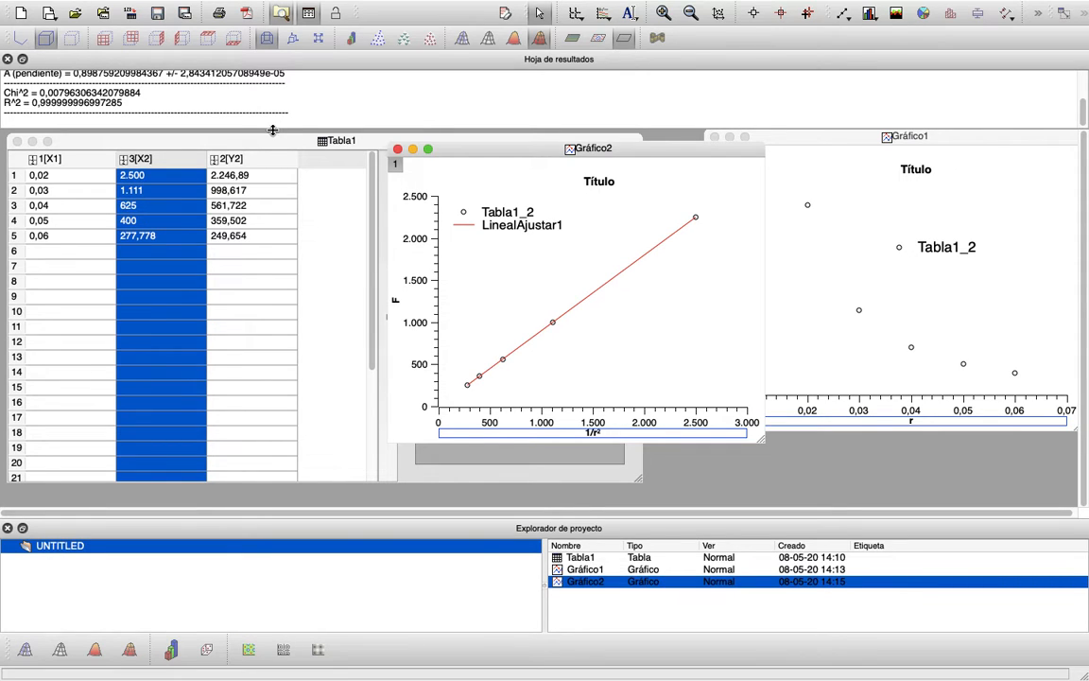
# - Enlarge the results log and examine the full linear regression report with its fit function and parameters
pyautogui.moveTo(272, 127); pyautogui.dragTo(270, 155)
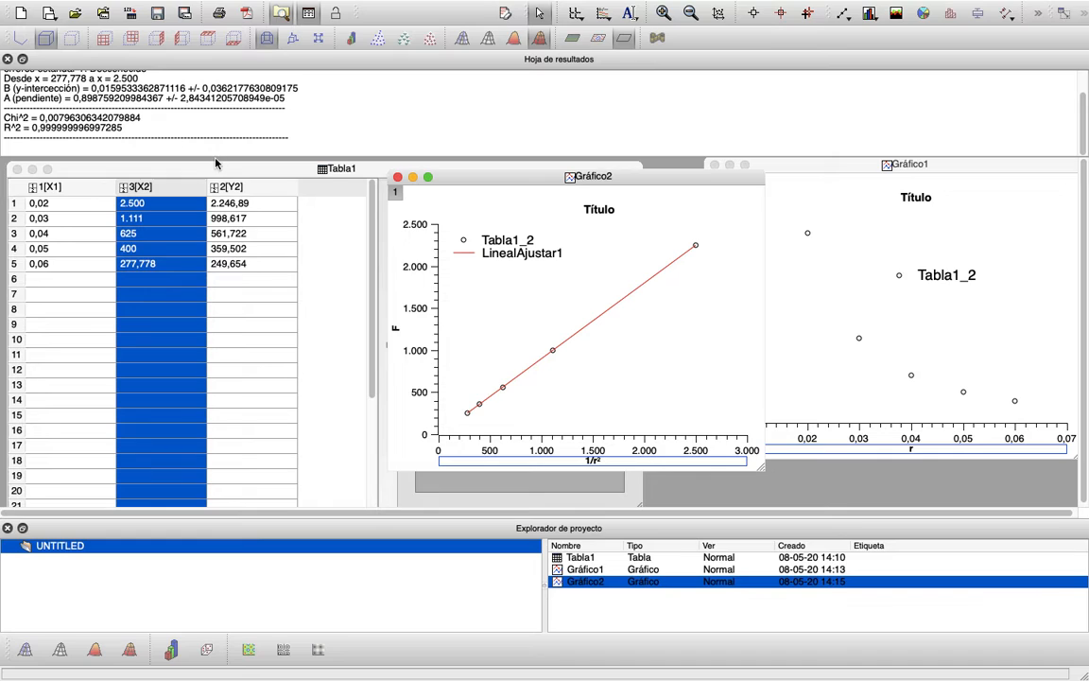
pyautogui.moveTo(196, 159); pyautogui.dragTo(219, 192)
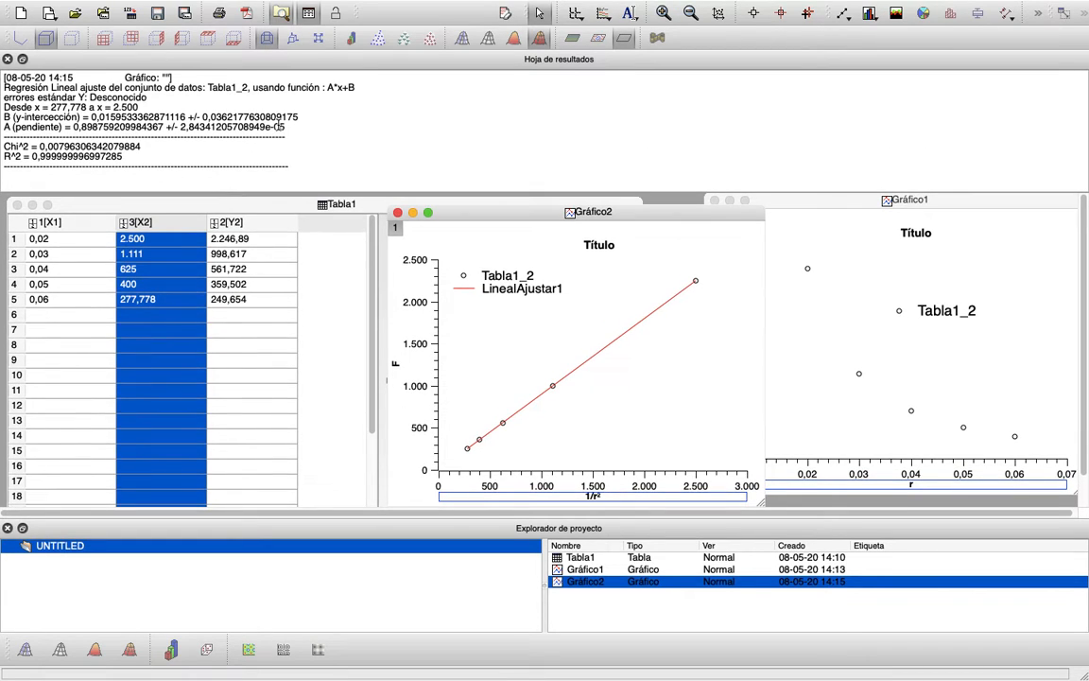
pyautogui.moveTo(326, 87); pyautogui.dragTo(364, 88)
# - Add a new legend with the linear fit's function and parameters to Gráfico2
pyautogui.moveTo(190, 5)
pyautogui.click(339, 8)
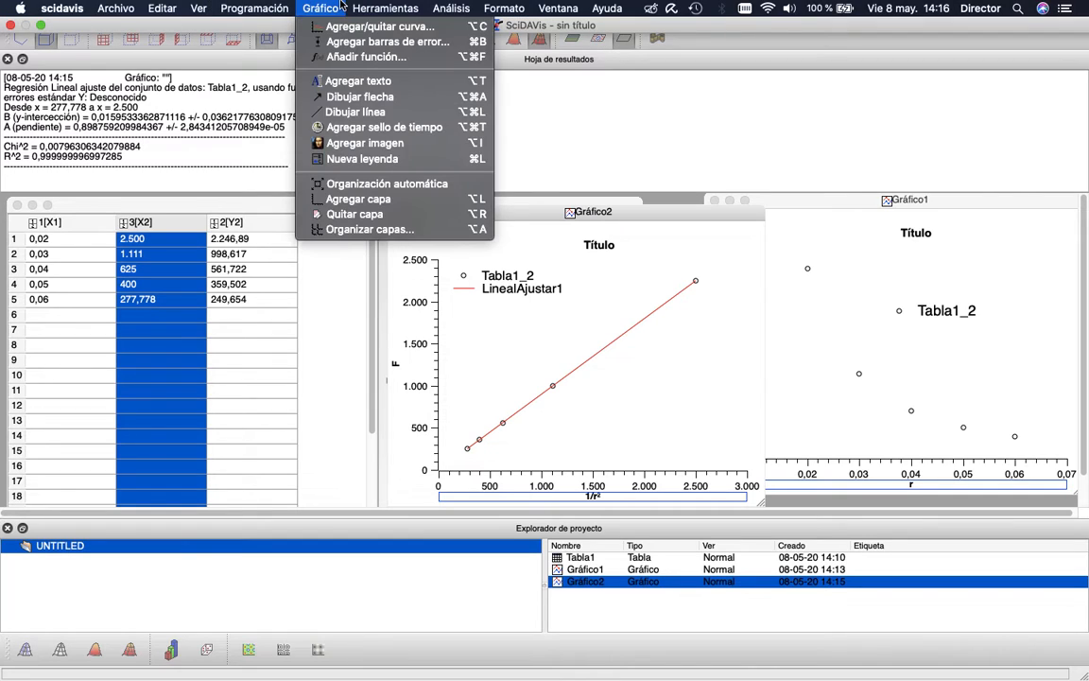
pyautogui.click(387, 163)
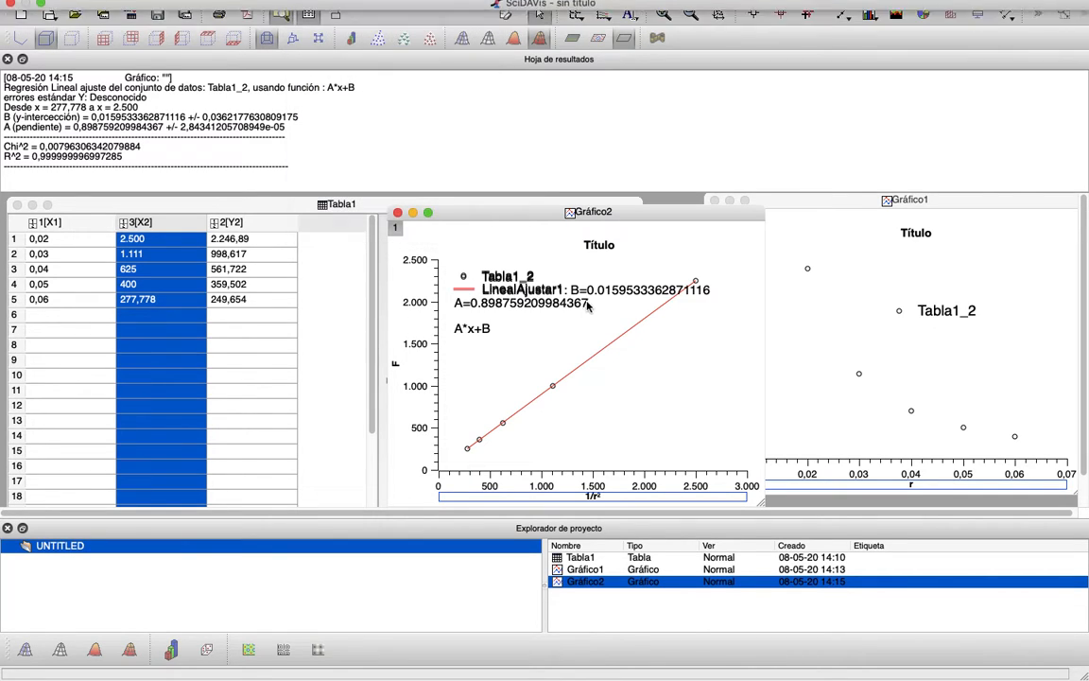
# - Move the new fit legend below the original legend in Gráfico2 and delete its Tabla1_2 and LinealAjustar1 entries, keeping the frame at Ninguno
pyautogui.click(537, 265)
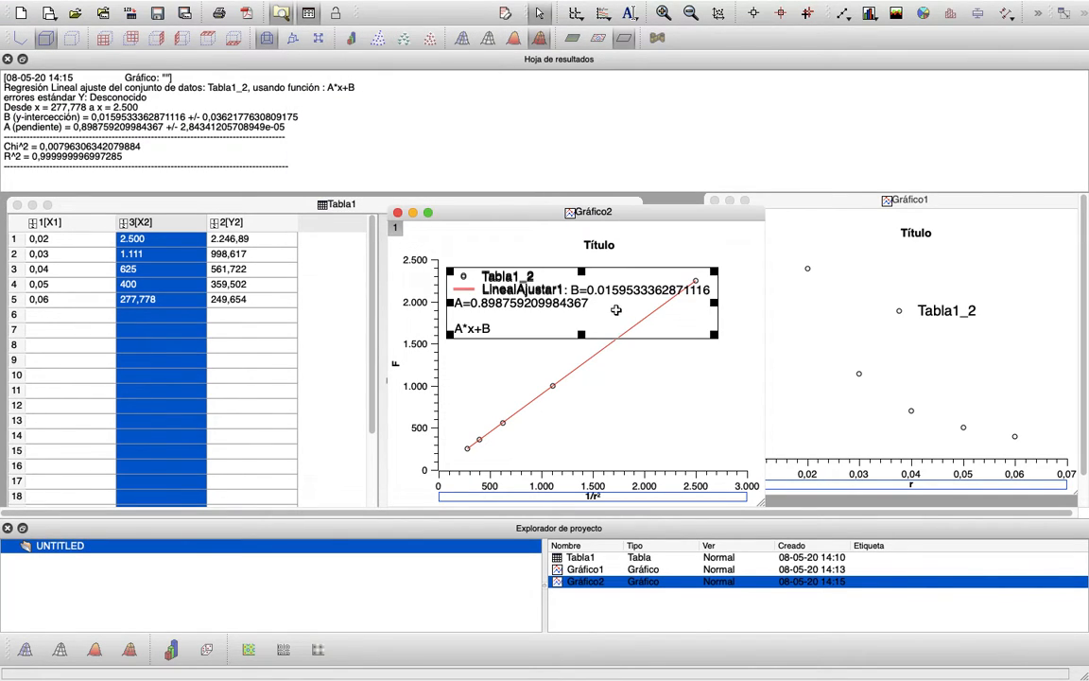
pyautogui.moveTo(616, 308); pyautogui.dragTo(683, 421)
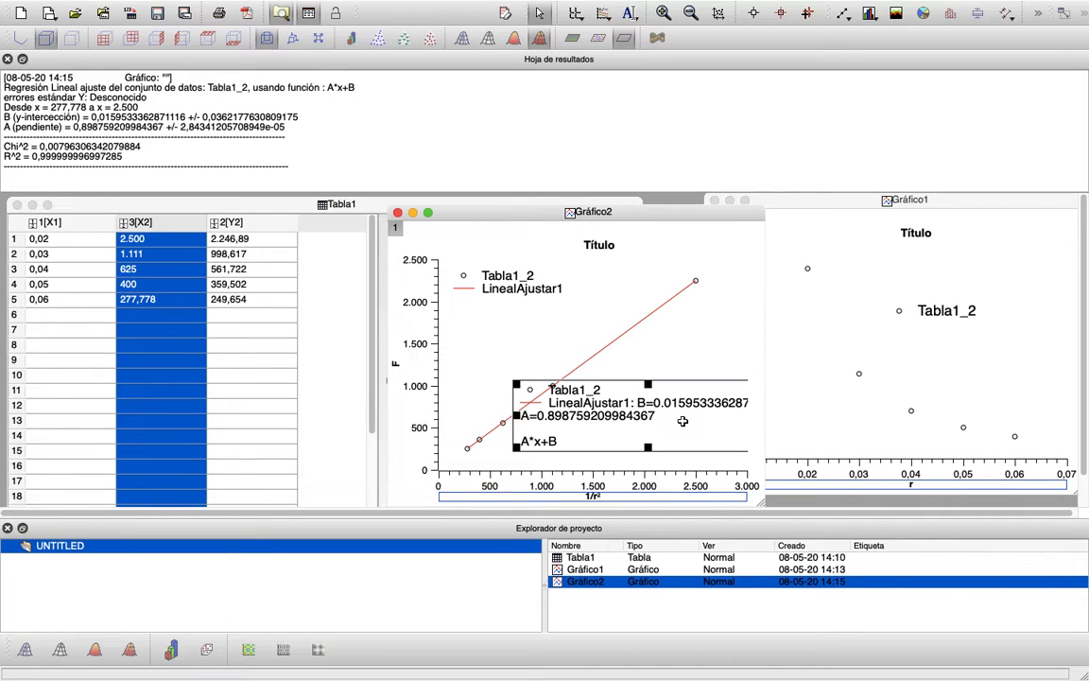
pyautogui.rightClick(682, 421)
pyautogui.click(695, 478)
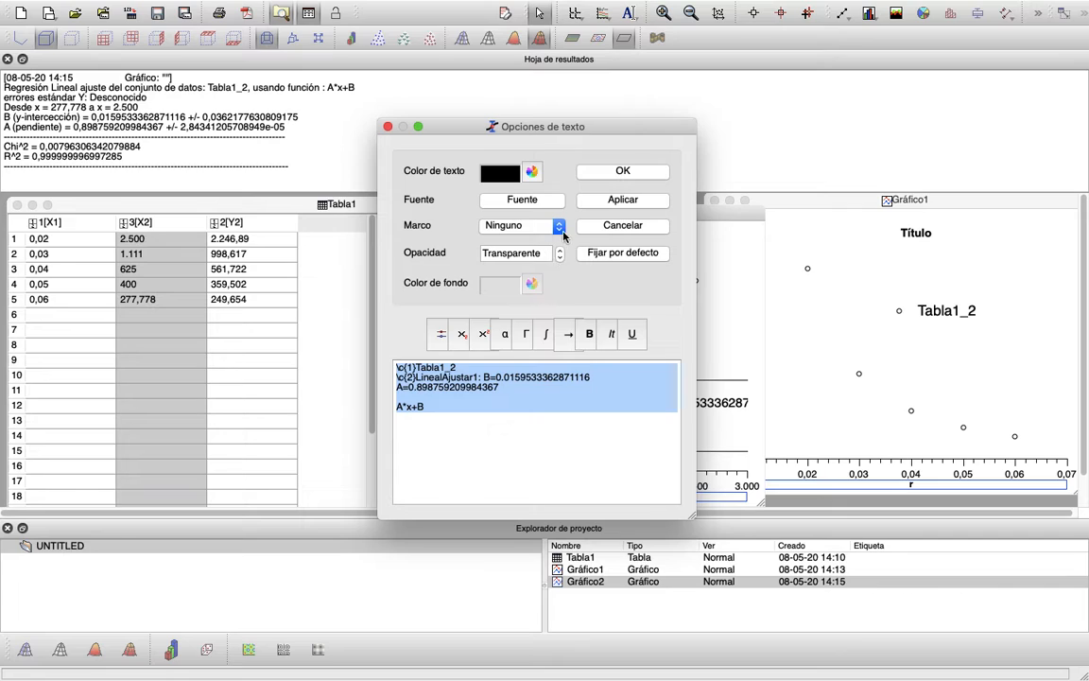
pyautogui.click(559, 224)
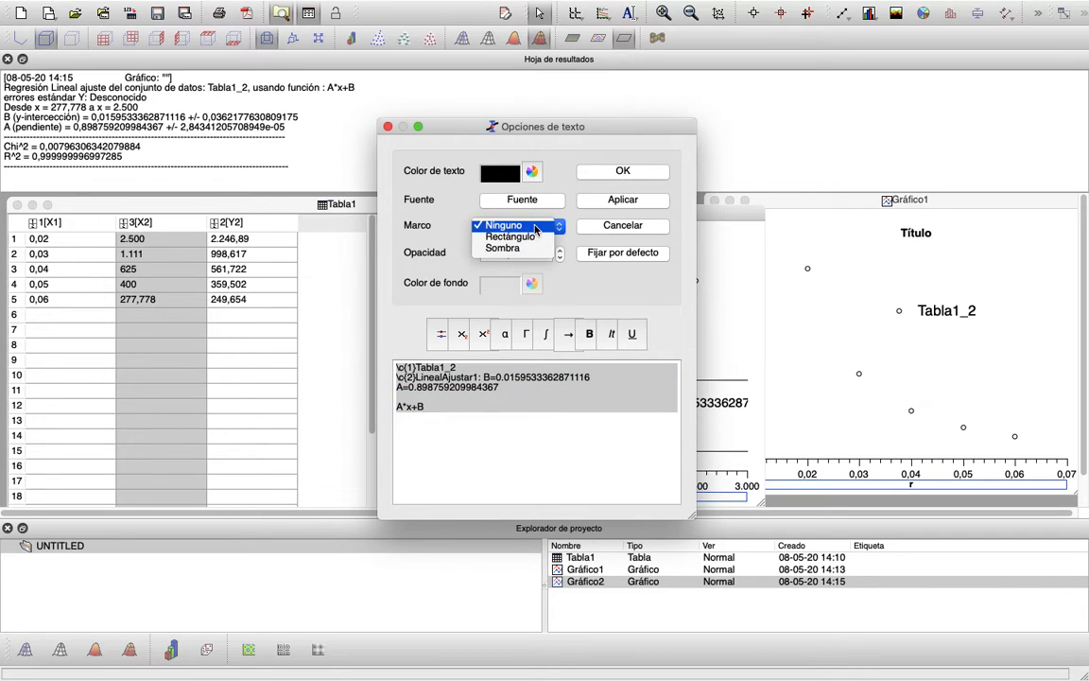
pyautogui.click(511, 225)
pyautogui.click(485, 376)
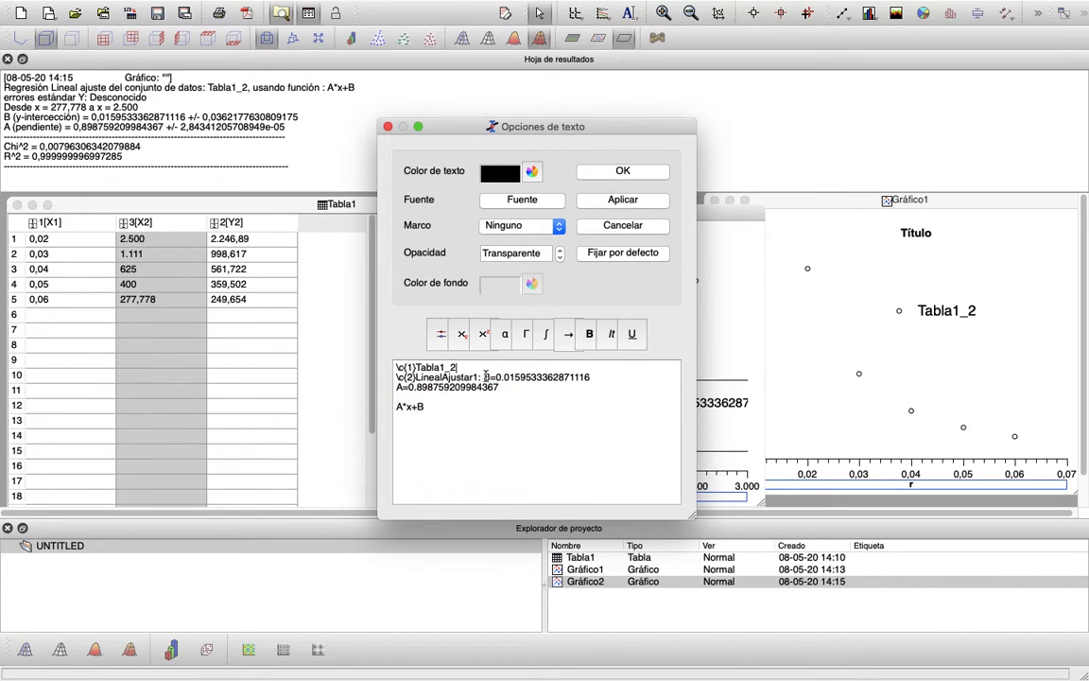
pyautogui.moveTo(485, 376); pyautogui.dragTo(336, 368)
pyautogui.press('BackSpace')
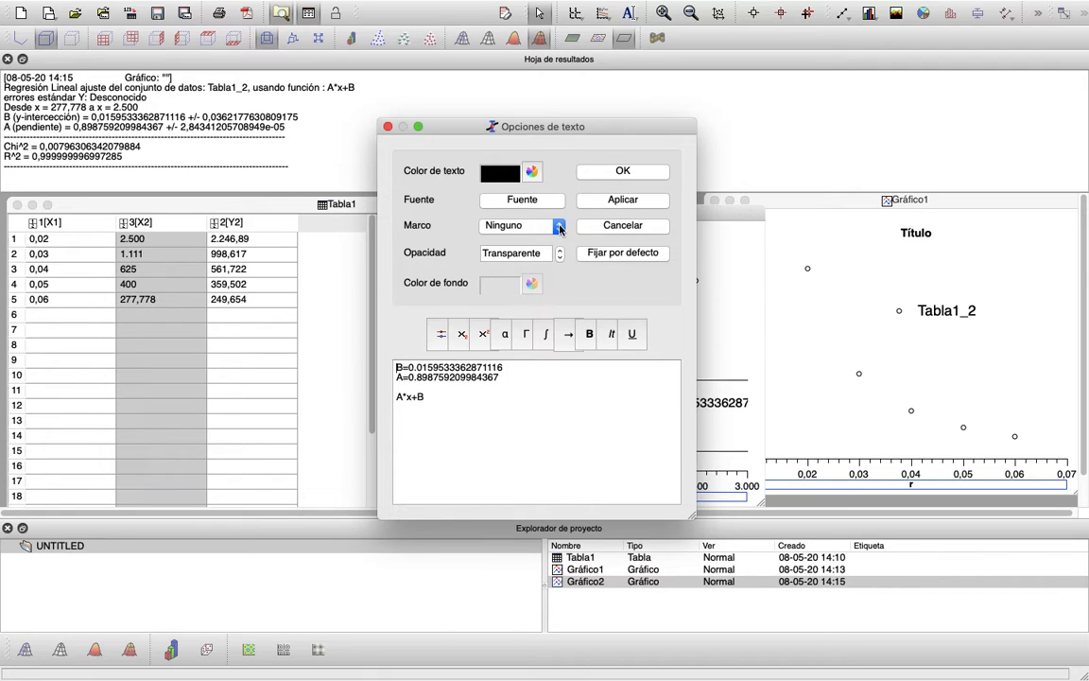
pyautogui.click(530, 225)
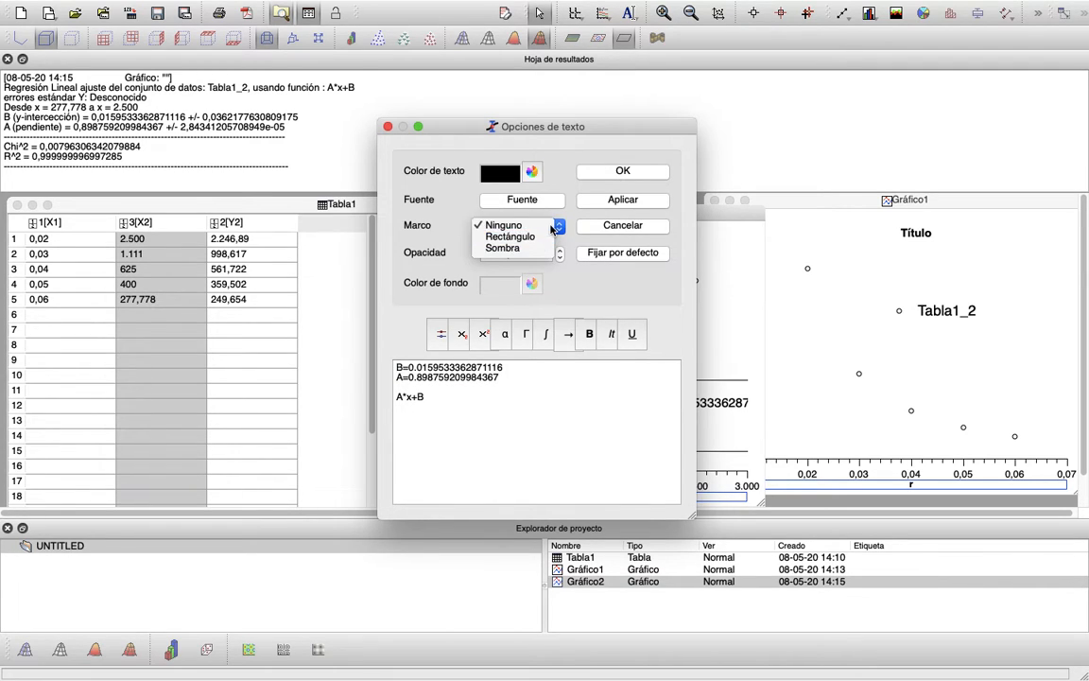
pyautogui.click(501, 225)
pyautogui.click(512, 371)
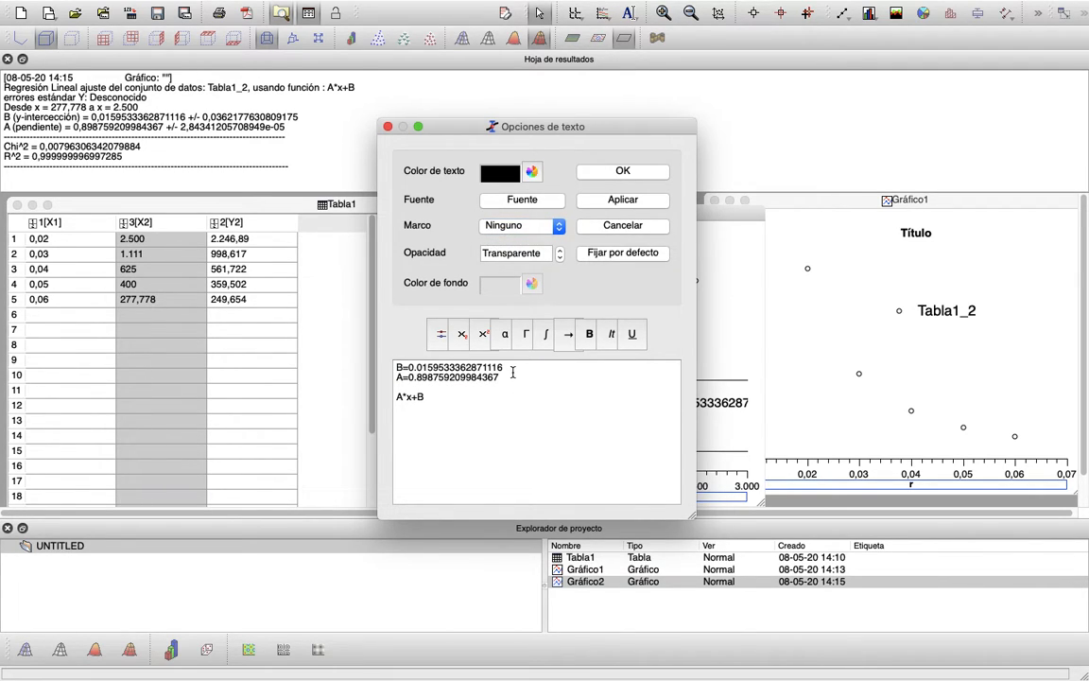
# - Edit the B line of the fit legend's text to read B=0.02+/-0,04
pyautogui.moveTo(564, 120); pyautogui.dragTo(593, 121)
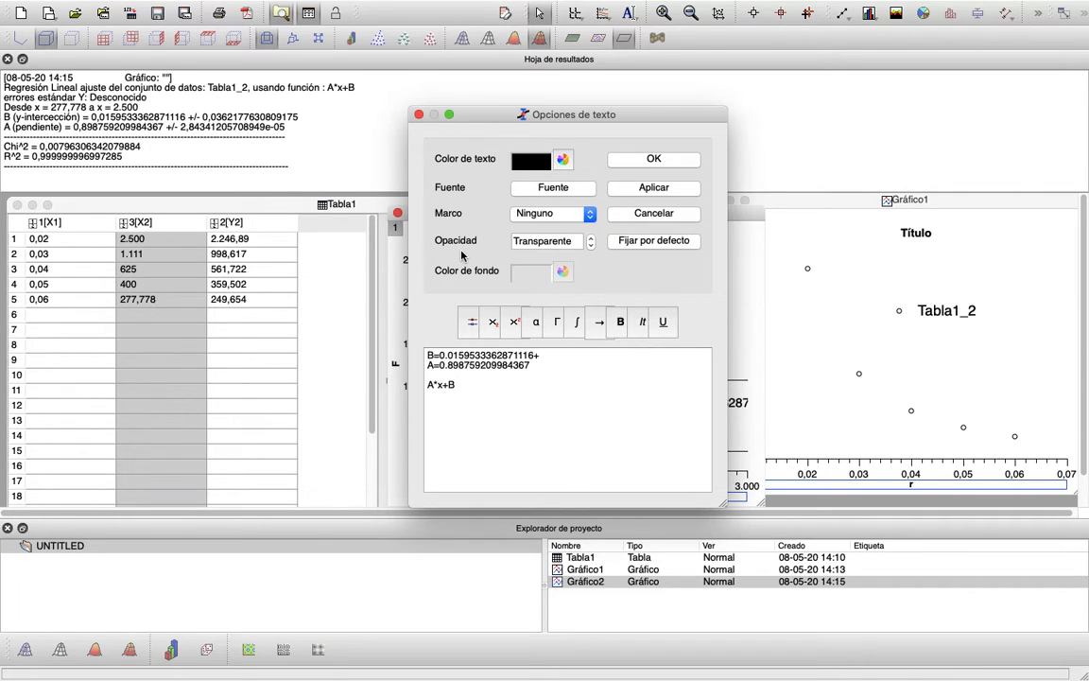
pyautogui.write('/-')
pyautogui.write('0,0')
pyautogui.write('362')
pyautogui.click(565, 357)
pyautogui.press('BackSpace')
pyautogui.press('BackSpace')
pyautogui.write('4')
pyautogui.click(454, 356)
pyautogui.press('BackSpace')
pyautogui.write('2')
pyautogui.press('Delete')
pyautogui.press('Delete')
pyautogui.press('Delete')
pyautogui.press('Delete')
pyautogui.press('Delete')
pyautogui.press('Delete')
pyautogui.press('Delete')
pyautogui.press('Delete')
pyautogui.press('Delete')
pyautogui.press('Delete')
pyautogui.press('Delete')
pyautogui.press('Delete')
pyautogui.press('Delete')
pyautogui.press('Delete')
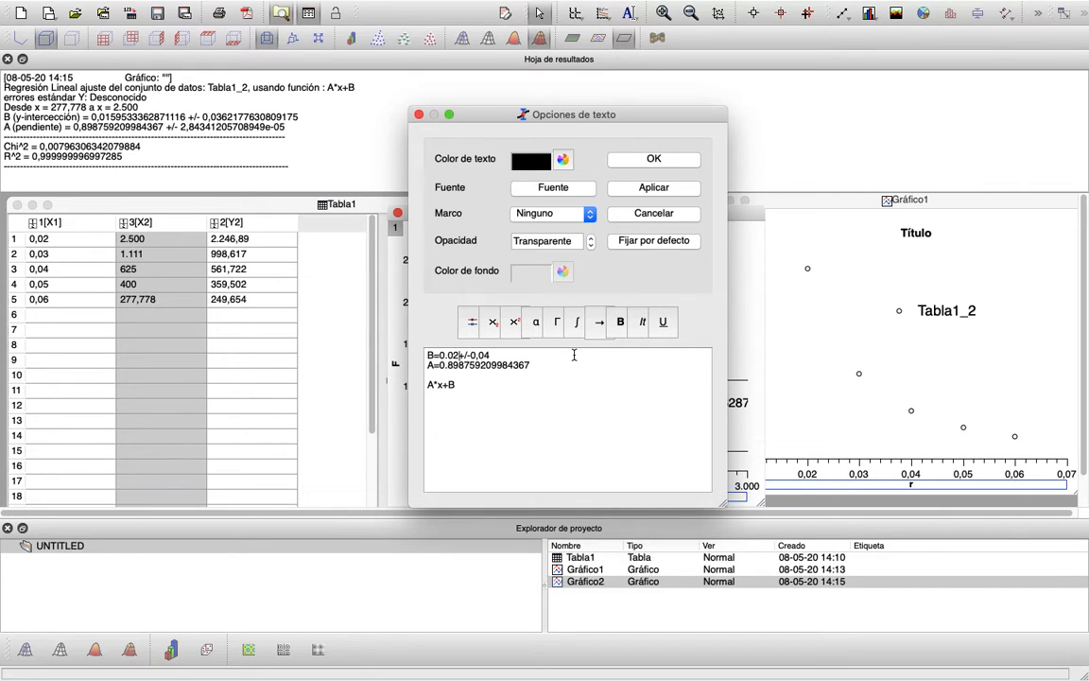
# - Edit the A line of the fit legend's text to read A=0.89876+/-0.00003 and apply the text changes
pyautogui.click(559, 367)
pyautogui.write('+')
pyautogui.write('/-0,000028')
pyautogui.press('BackSpace')
pyautogui.press('BackSpace')
pyautogui.press('BackSpace')
pyautogui.press('BackSpace')
pyautogui.write('76')
pyautogui.press('Delete')
pyautogui.press('Delete')
pyautogui.press('Delete')
pyautogui.press('Delete')
pyautogui.press('Delete')
pyautogui.press('Delete')
pyautogui.press('Delete')
pyautogui.press('Delete')
pyautogui.press('Delete')
pyautogui.press('Right')
pyautogui.press('Right')
pyautogui.press('Right')
pyautogui.press('Right')
pyautogui.press('Right')
pyautogui.press('BackSpace')
pyautogui.write('.')
pyautogui.click(662, 161)
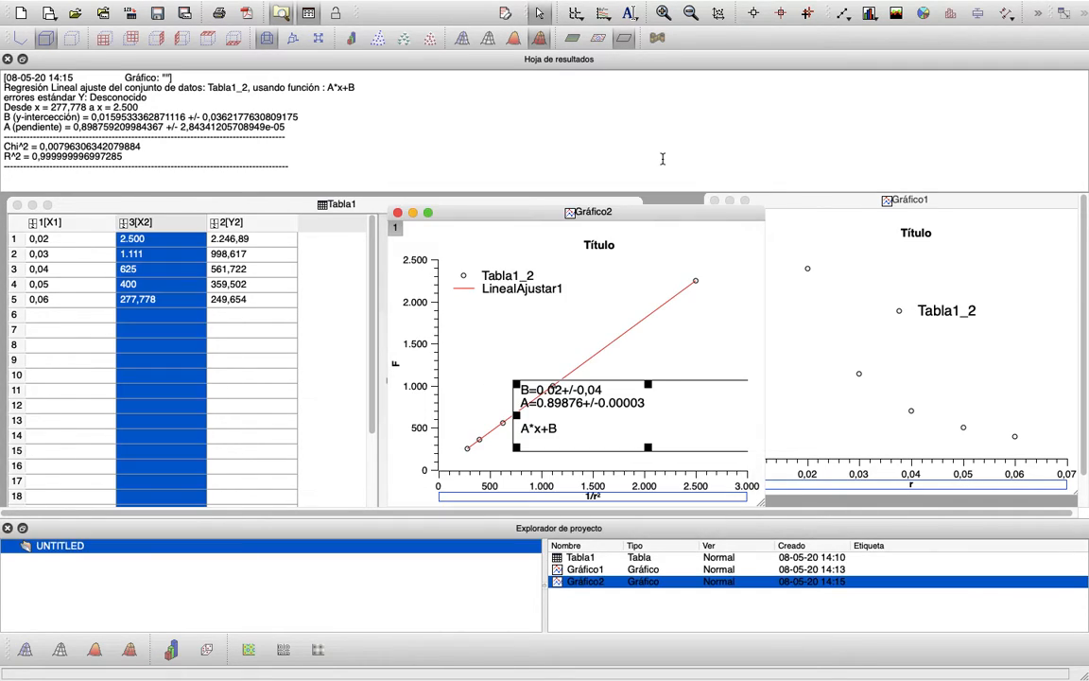
# - Replace the decimal comma in B's uncertainty so it reads +/-0.04, and move the fit legend clear of the fitted line
pyautogui.doubleClick(596, 402)
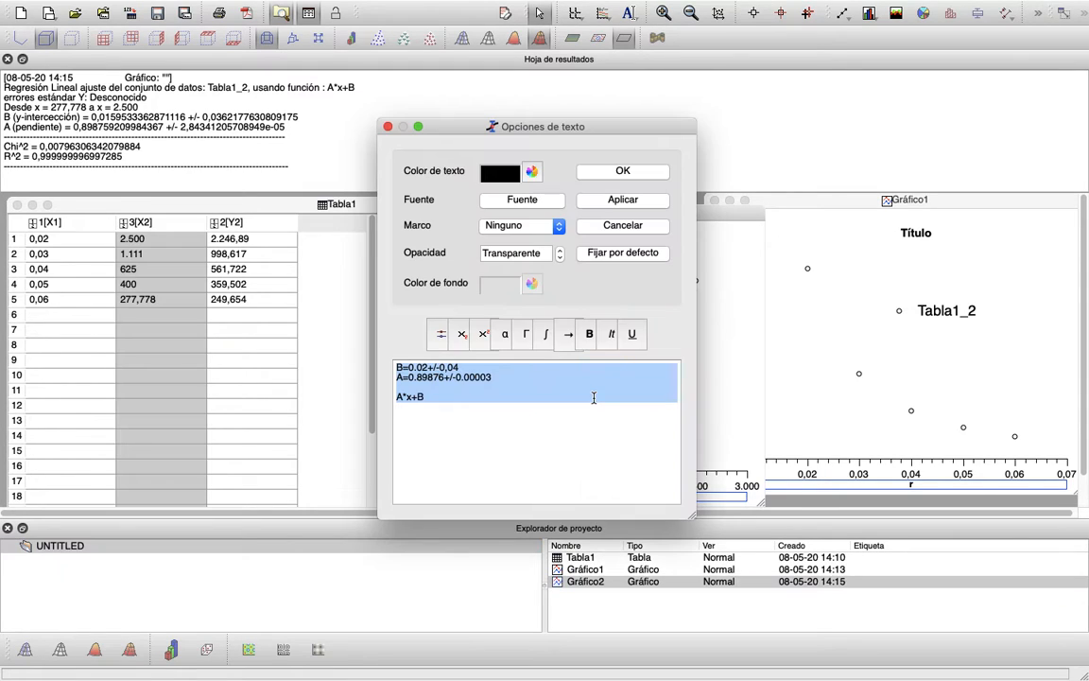
pyautogui.click(458, 368)
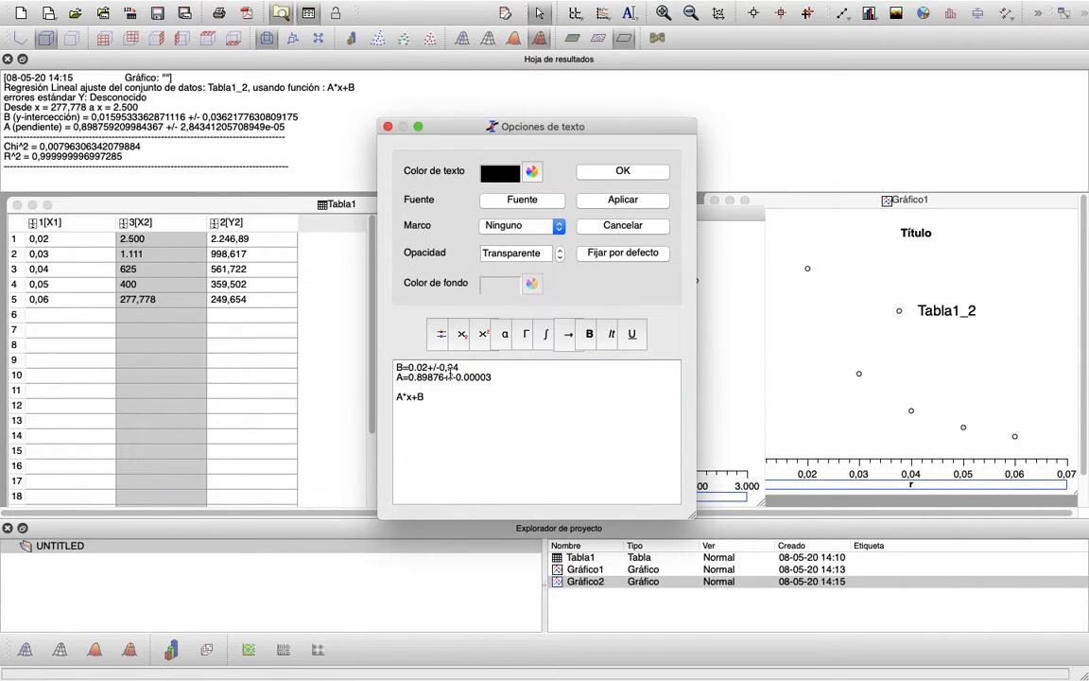
pyautogui.press('BackSpace')
pyautogui.write('.')
pyautogui.click(637, 178)
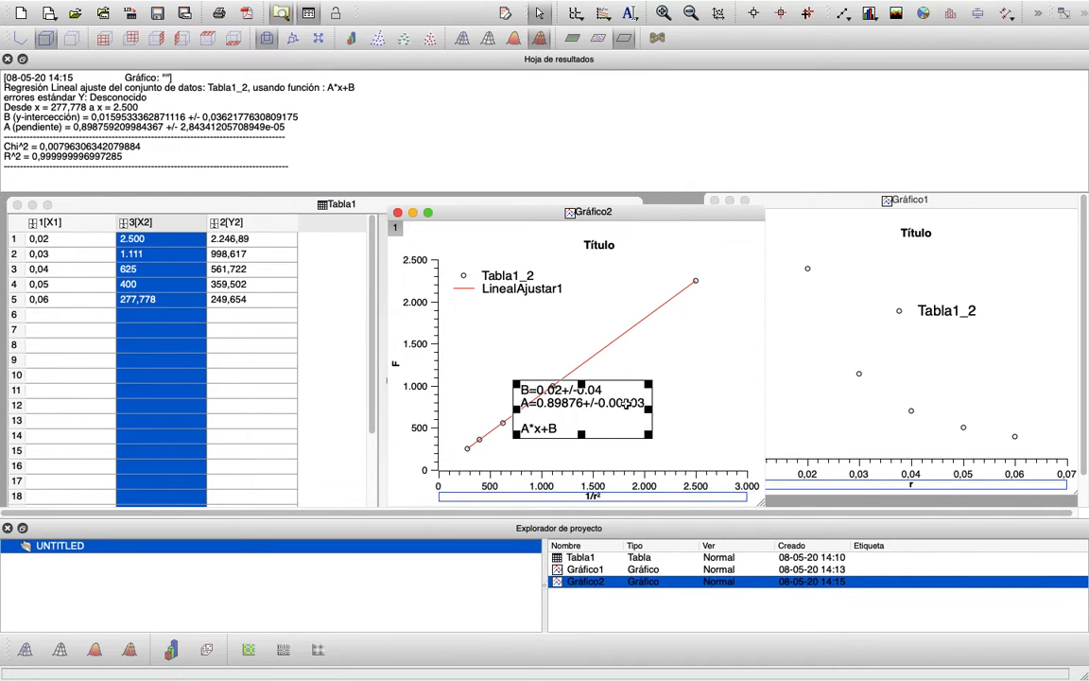
pyautogui.moveTo(621, 400); pyautogui.dragTo(710, 395)
pyautogui.click(635, 312)
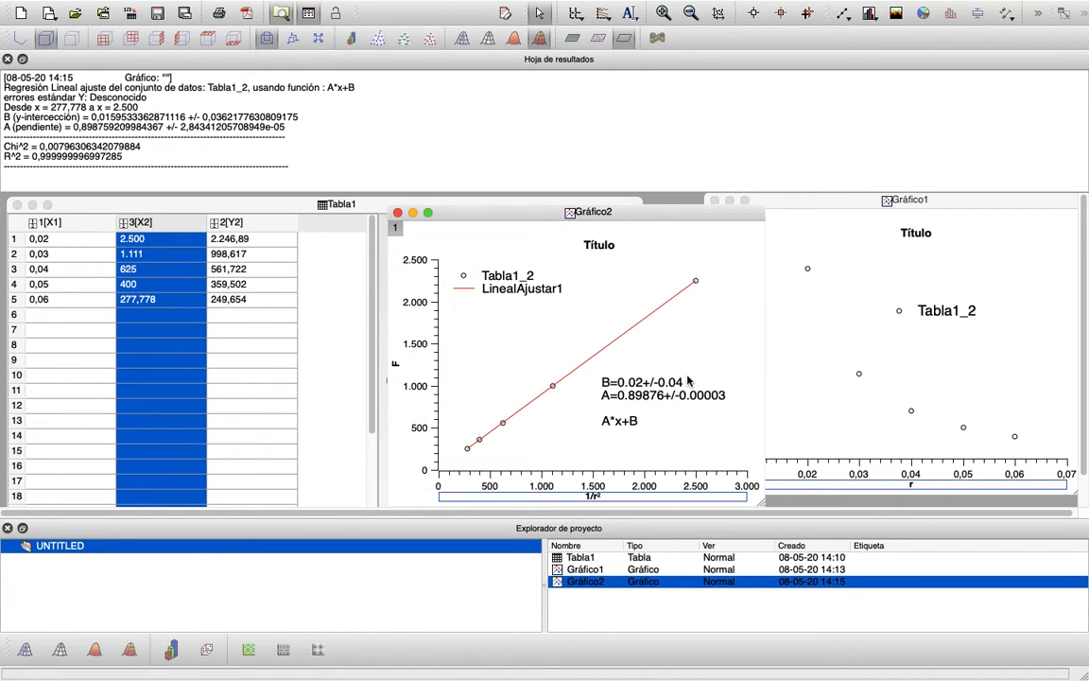
# - Set Gráfico2's title to "Fuerza versus 1/r²", with the 2 as a superscript
pyautogui.doubleClick(539, 237)
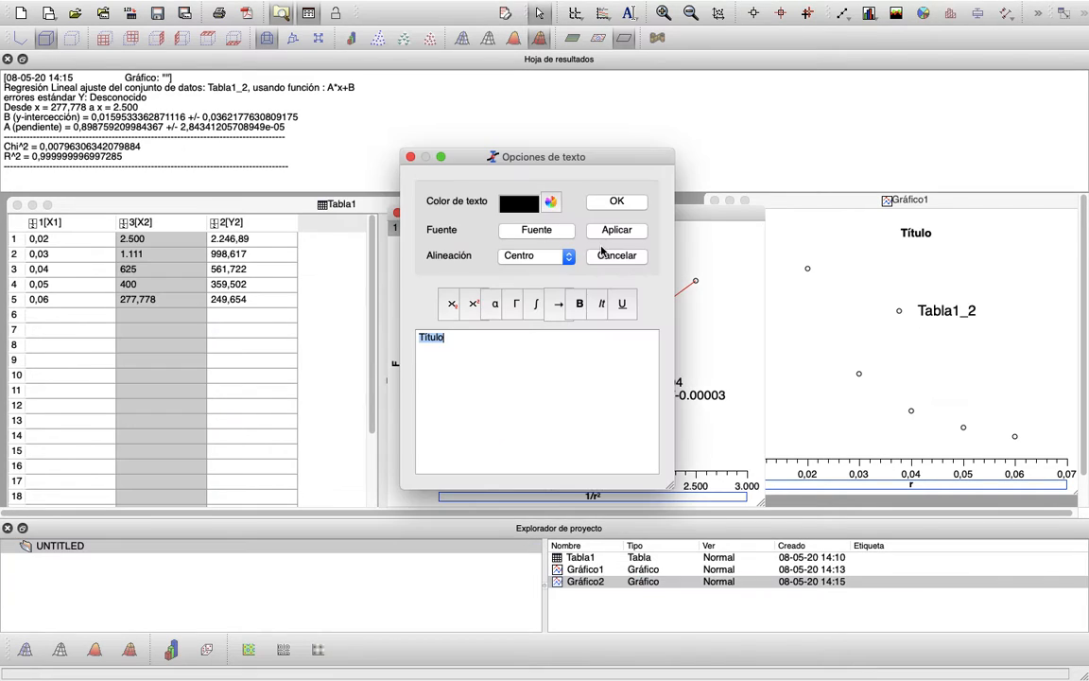
pyautogui.write('Fuerza versus 1')
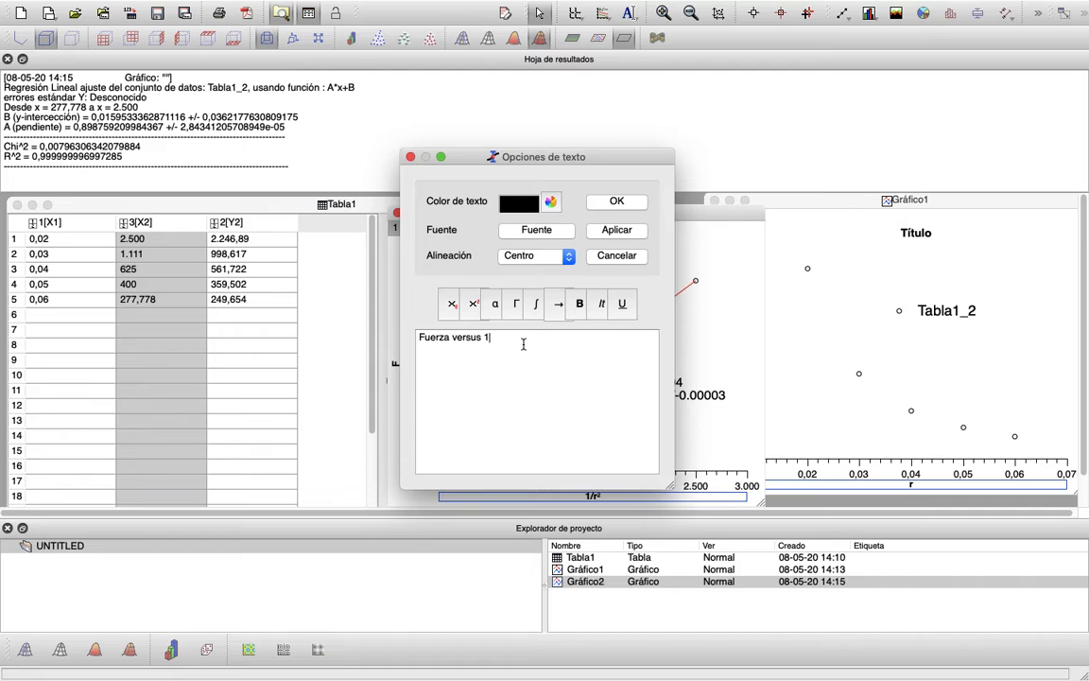
pyautogui.write('/r<sup>2</sup>')
pyautogui.click(617, 202)
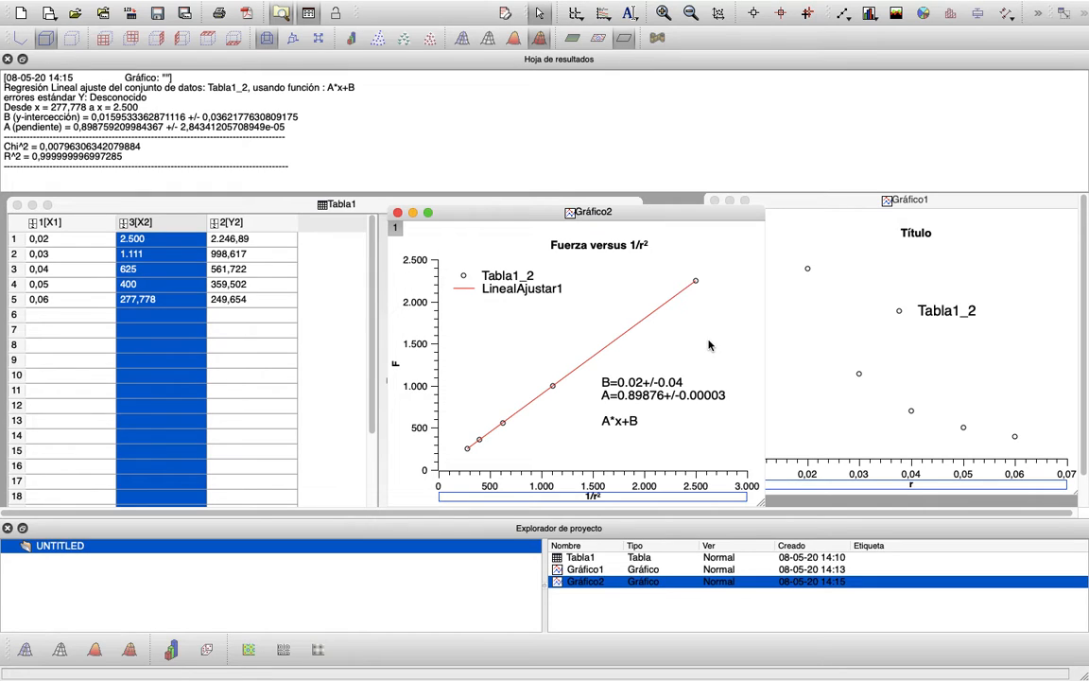
# - Relabel the Tabla1_2 entry in Gráfico2's original legend as "Datos de la simulación"
pyautogui.moveTo(729, 217); pyautogui.dragTo(720, 214)
pyautogui.doubleClick(516, 282)
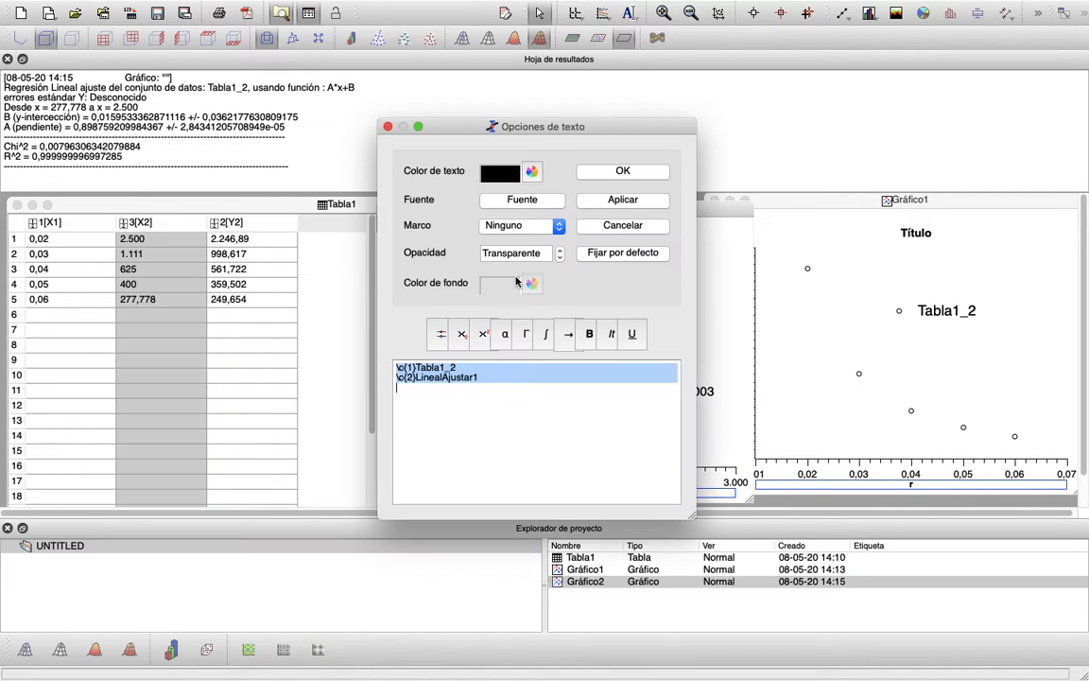
pyautogui.click(473, 366)
pyautogui.press('BackSpace')
pyautogui.press('BackSpace')
pyautogui.press('BackSpace')
pyautogui.press('BackSpace')
pyautogui.press('BackSpace')
pyautogui.press('BackSpace')
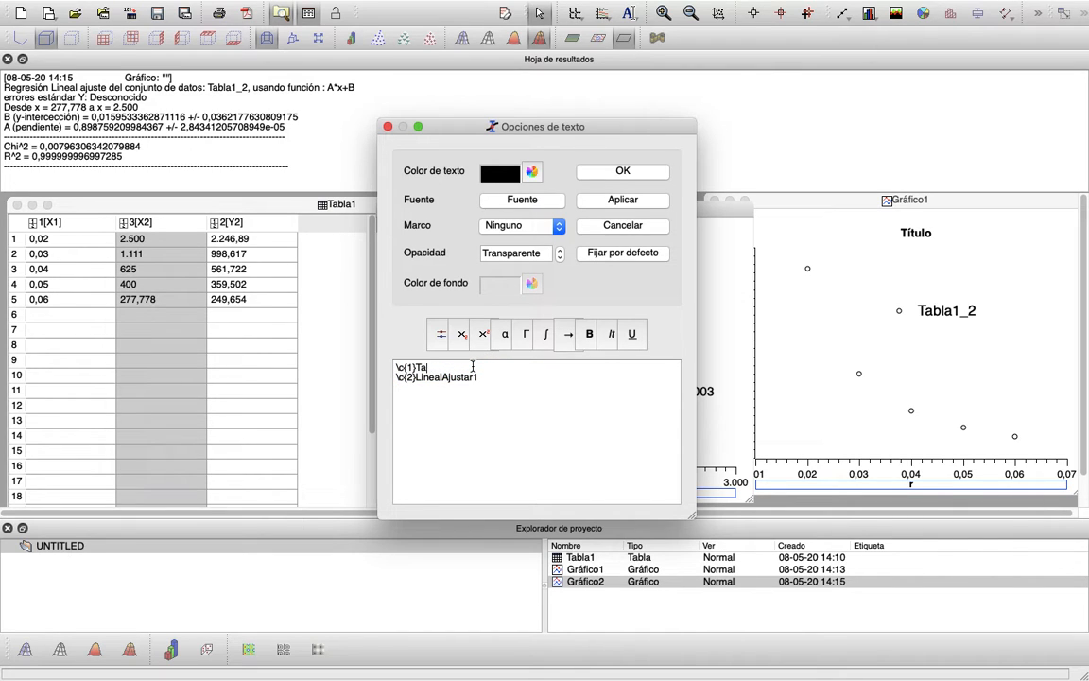
pyautogui.press('BackSpace')
pyautogui.press('BackSpace')
pyautogui.moveTo(516, 128)
pyautogui.mouseDown()
pyautogui.moveTo(132, 177)
pyautogui.moveTo(312, 139)
pyautogui.moveTo(352, 156)
pyautogui.mouseUp()
pyautogui.write('D')
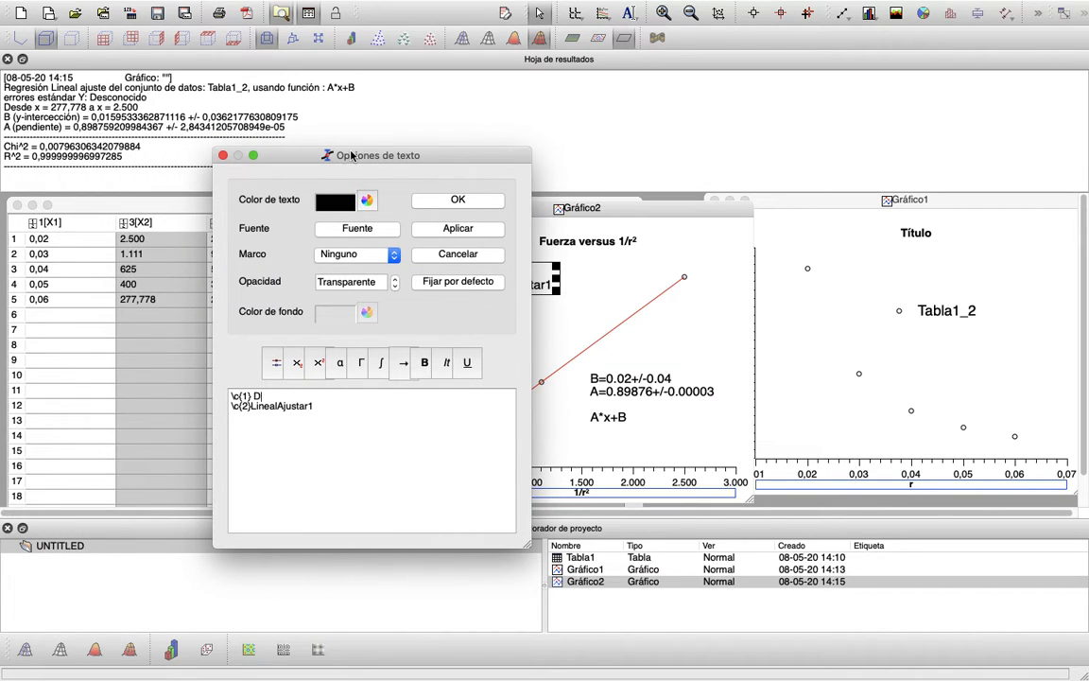
pyautogui.write('atos de la simulación')
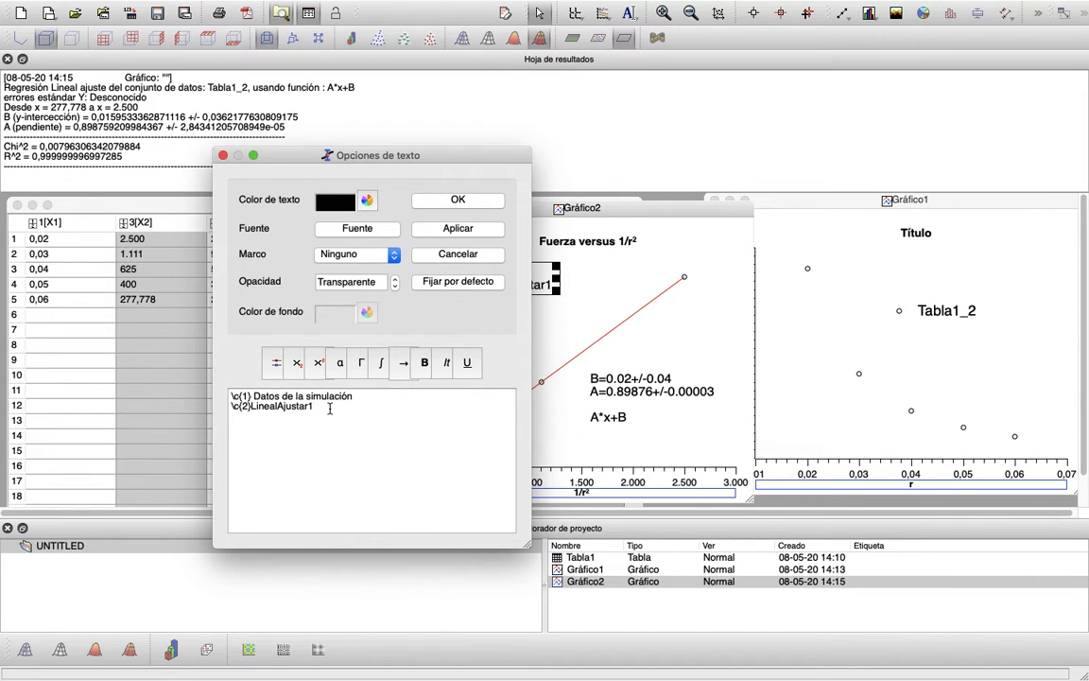
# - Relabel the LinealAjustar1 entry in Gráfico2's legend as "Ajuste lineal" and apply the legend text
pyautogui.press('BackSpace')
pyautogui.press('BackSpace')
pyautogui.press('BackSpace')
pyautogui.press('BackSpace')
pyautogui.press('BackSpace')
pyautogui.press('BackSpace')
pyautogui.write('Ajuste lineal')
pyautogui.click(456, 202)
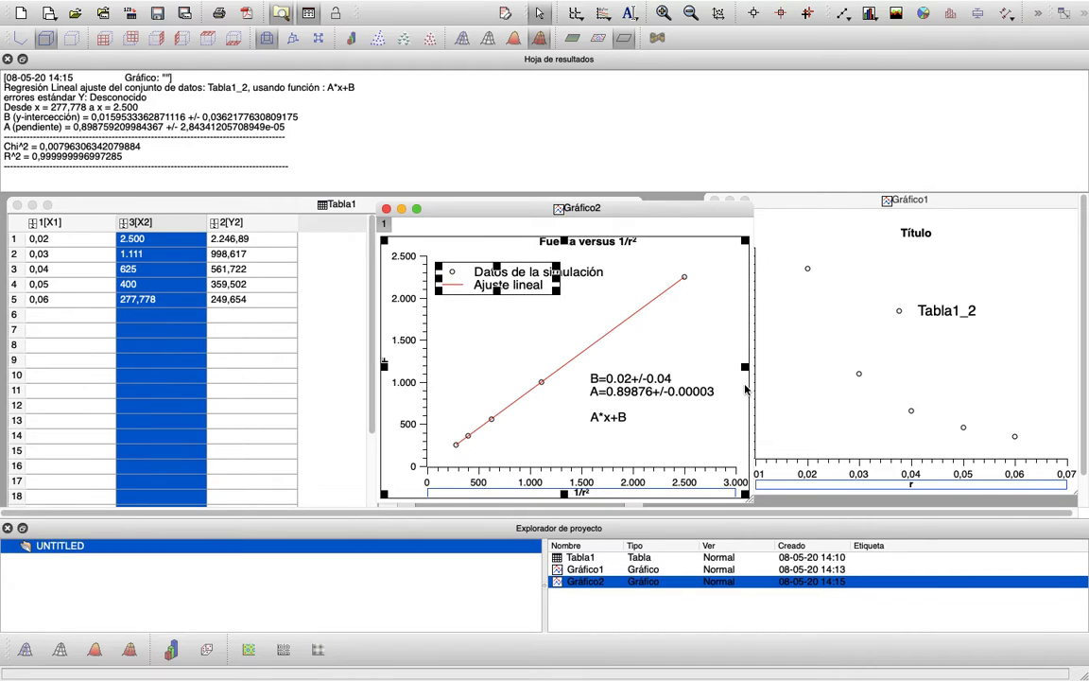
# - Relabel the Tabla1_2 legend entry in Gráfico1 as "Datos de la simulación"
pyautogui.click(785, 198)
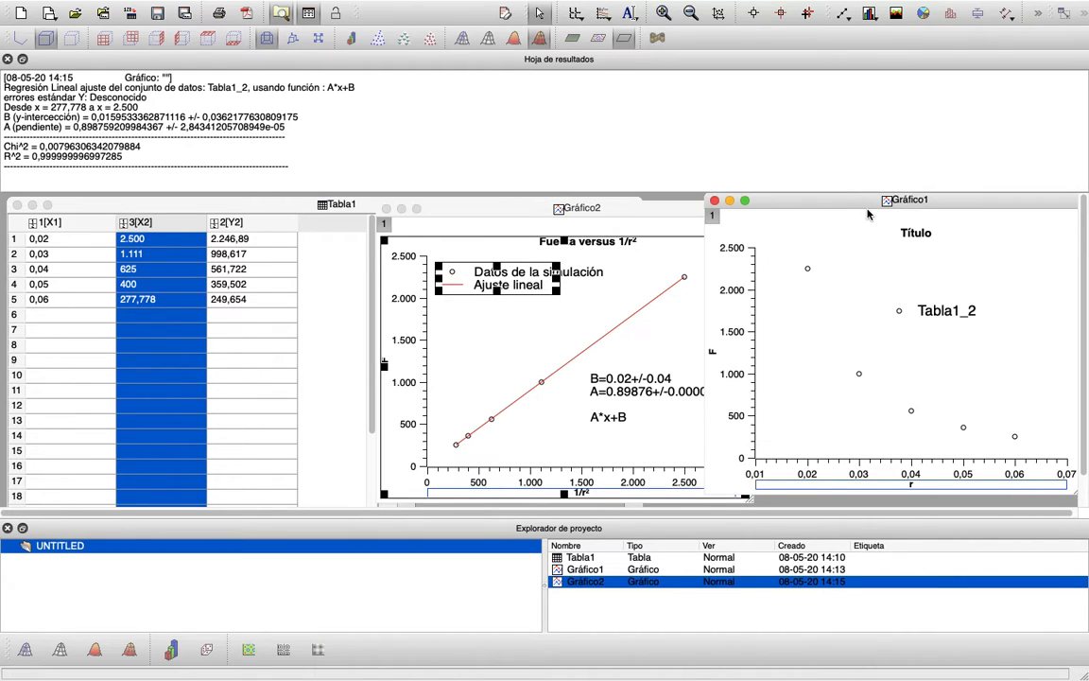
pyautogui.click(939, 315)
pyautogui.rightClick(939, 315)
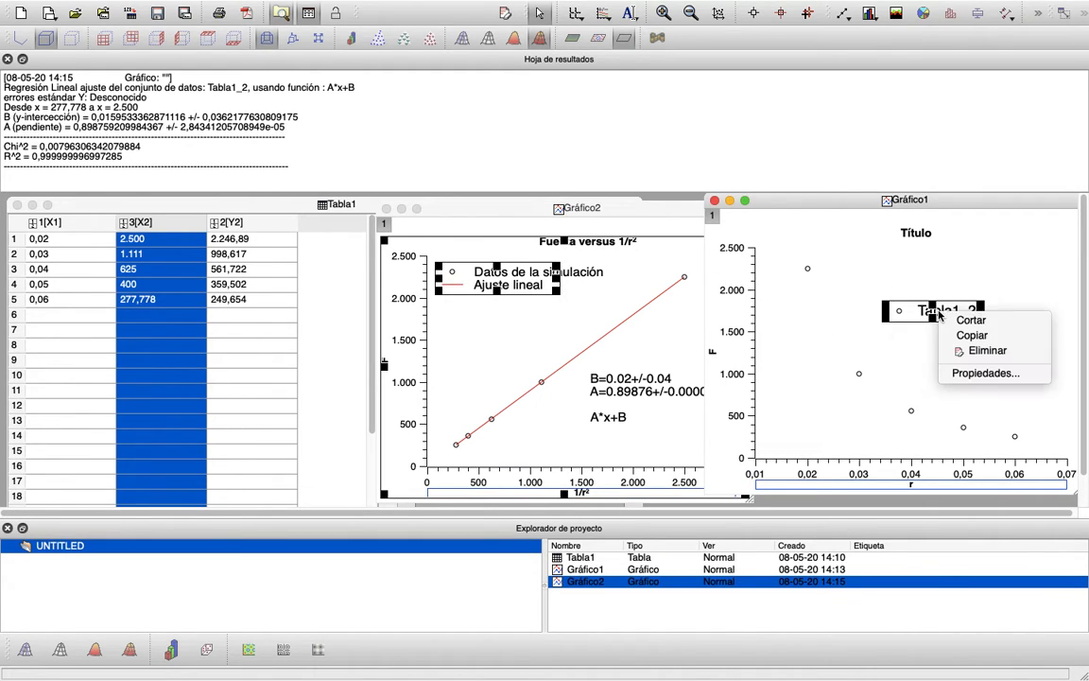
pyautogui.click(980, 440)
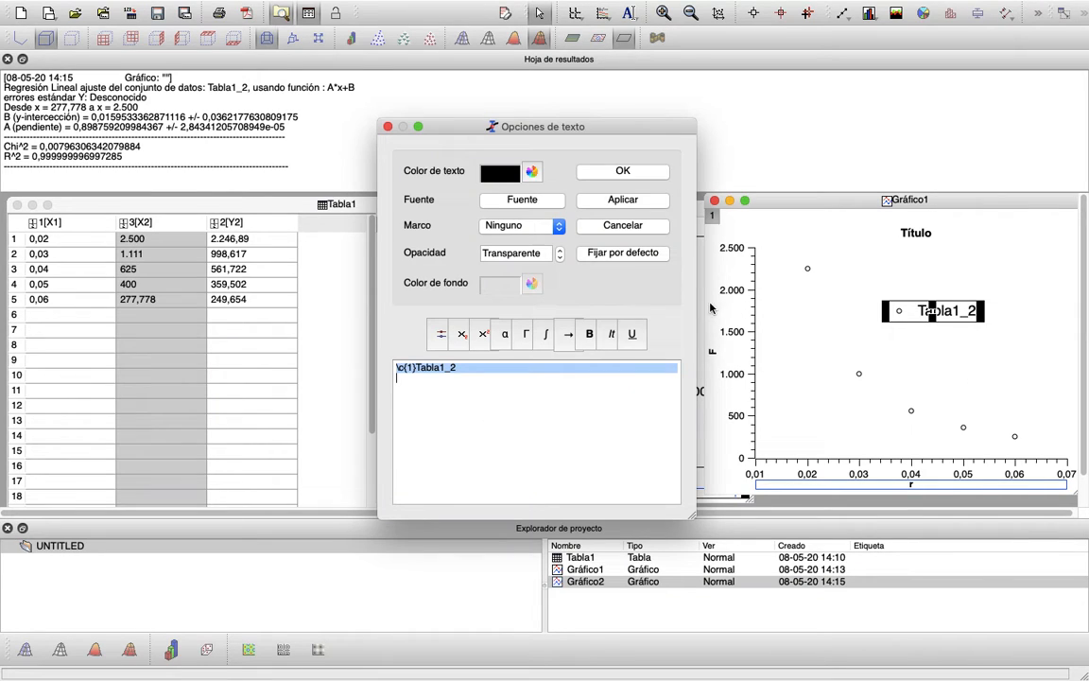
pyautogui.click(522, 370)
pyautogui.press('BackSpace')
pyautogui.press('BackSpace')
pyautogui.press('BackSpace')
pyautogui.press('BackSpace')
pyautogui.press('BackSpace')
pyautogui.press('BackSpace')
pyautogui.press('BackSpace')
pyautogui.press('BackSpace')
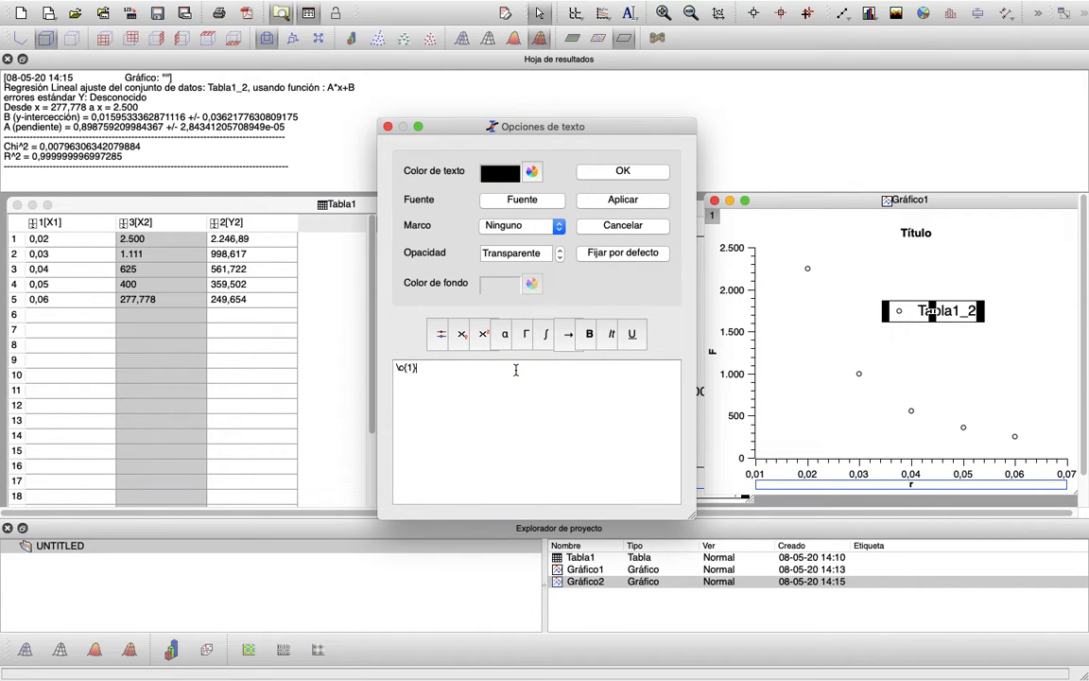
pyautogui.write('Datos de la simulación')
pyautogui.click(573, 170)
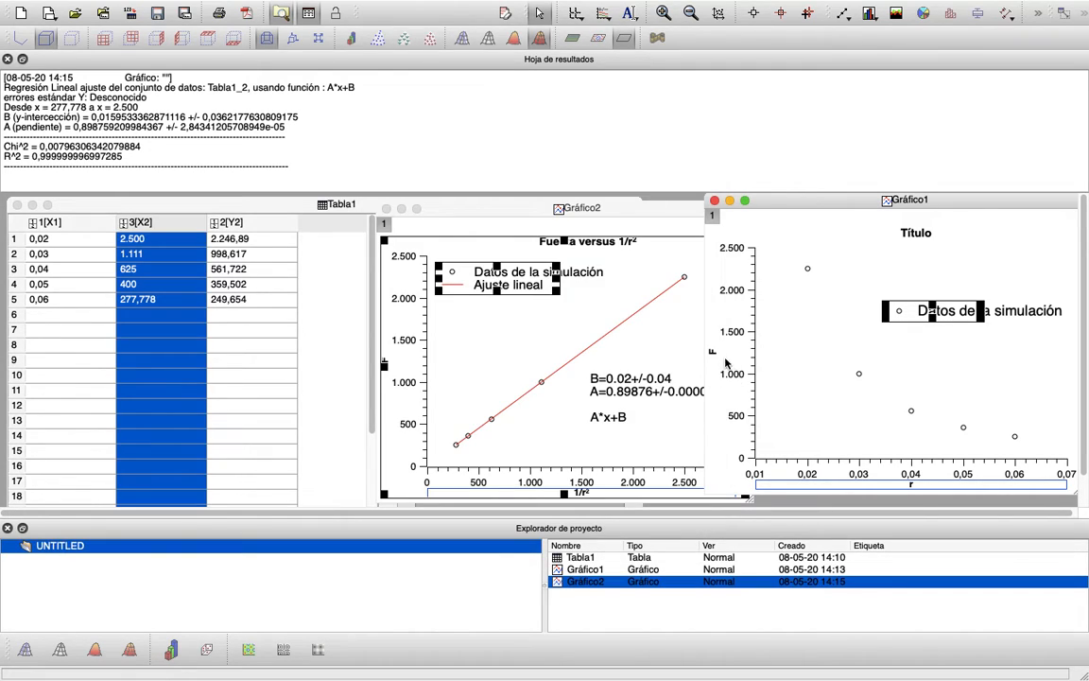
# - Set Gráfico1's title to "Fuerza versus distancia de separción"
pyautogui.click(917, 237)
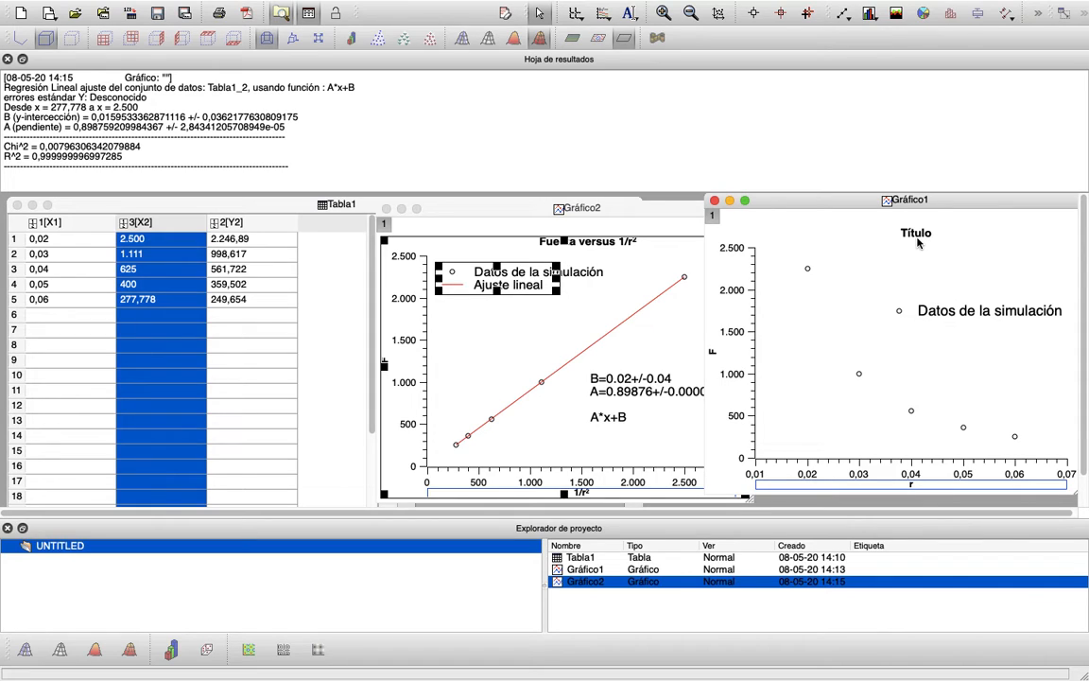
pyautogui.doubleClick(917, 241)
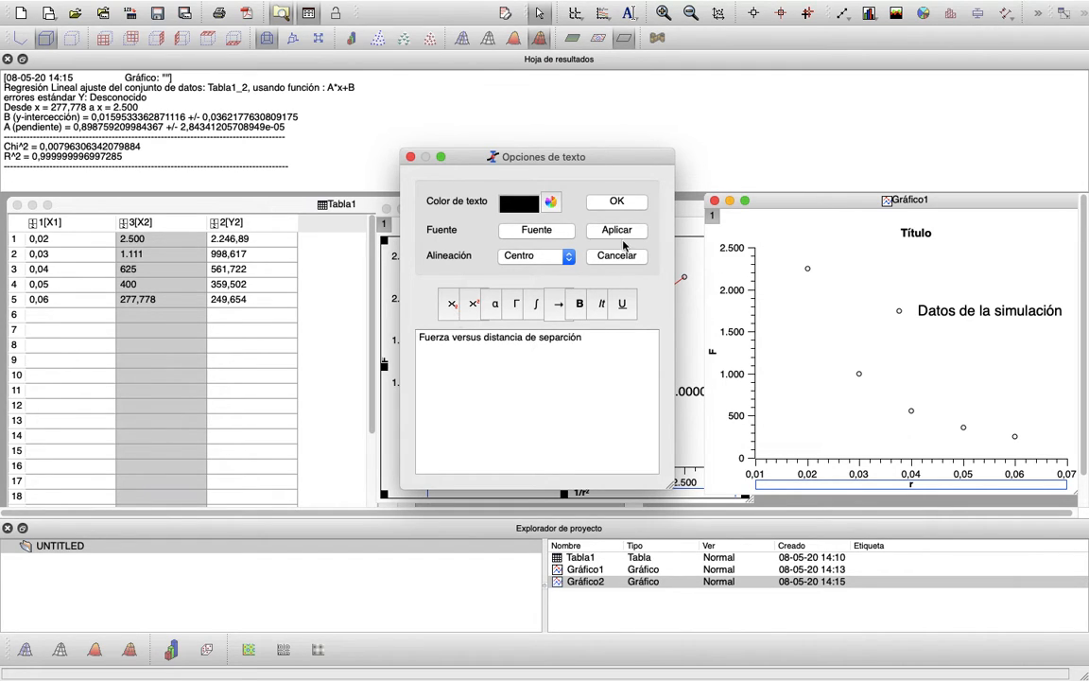
pyautogui.click(617, 202)
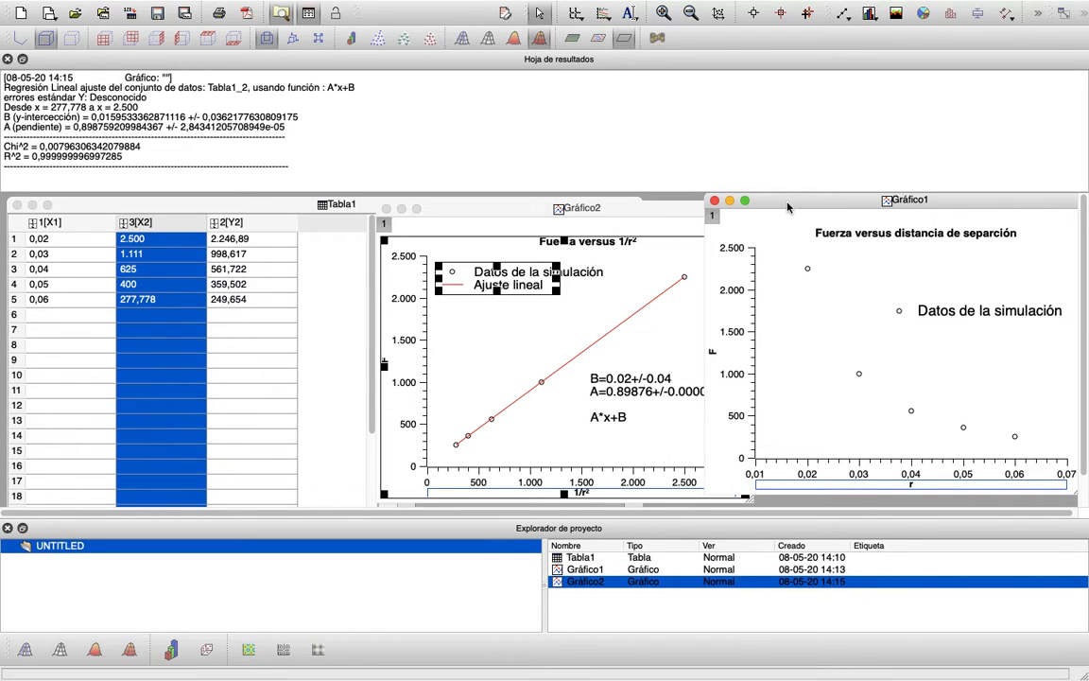
# - Arrange the Gráfico2 and Gráfico1 windows side by side without overlap and clear the legend selection in Gráfico2
pyautogui.moveTo(787, 206); pyautogui.dragTo(813, 206)
pyautogui.click(624, 219)
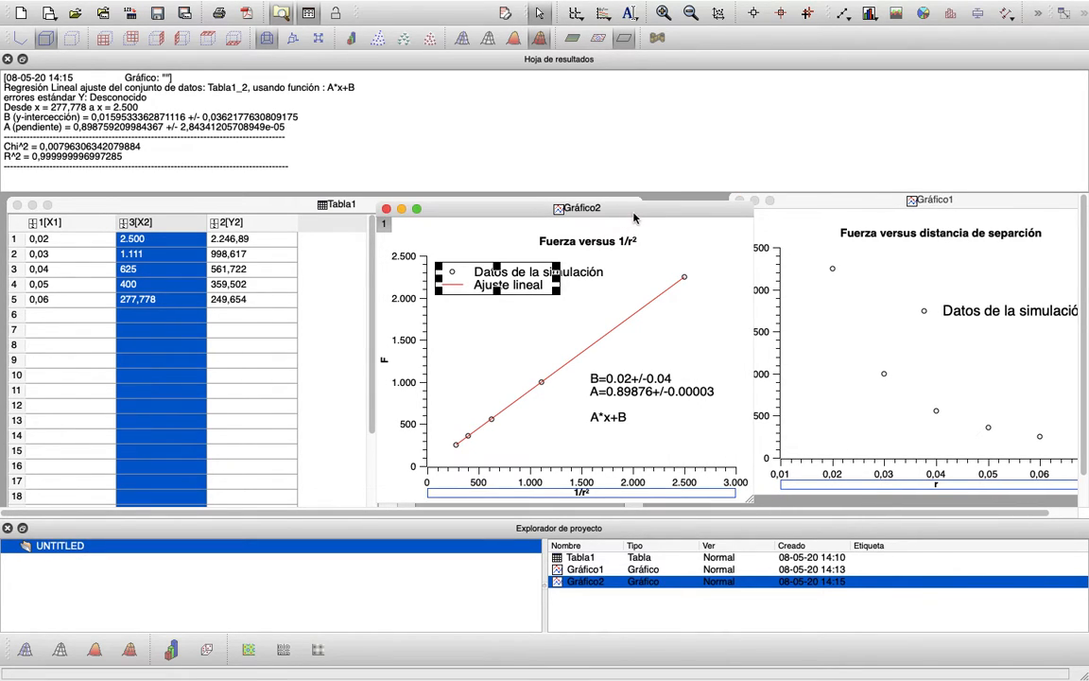
pyautogui.moveTo(634, 218); pyautogui.dragTo(599, 215)
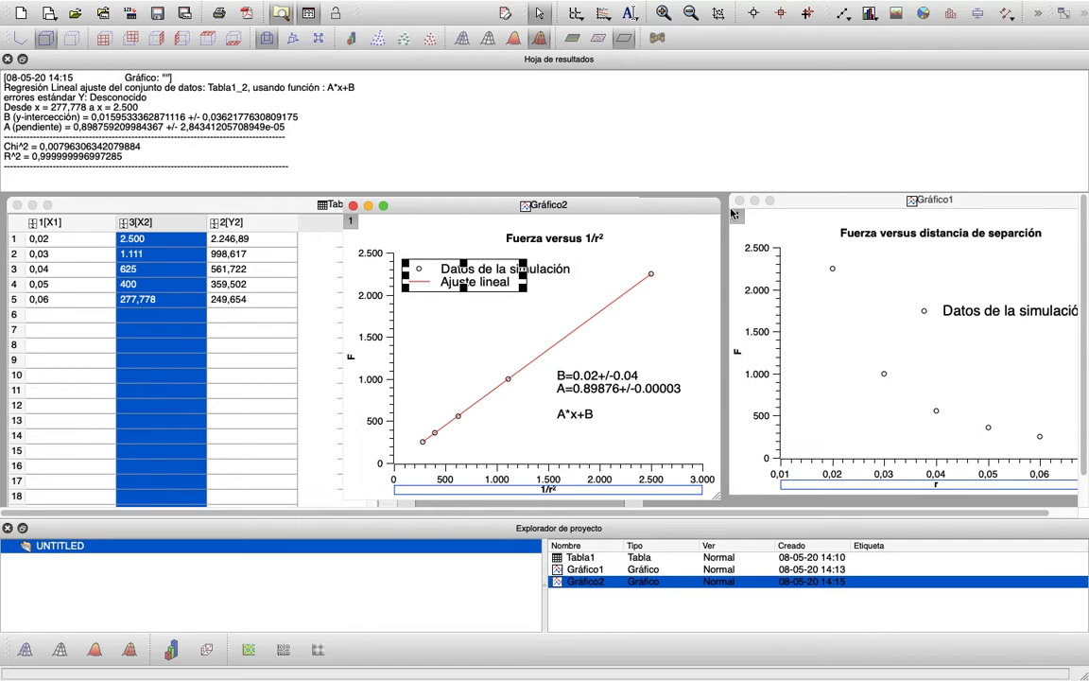
pyautogui.click(806, 202)
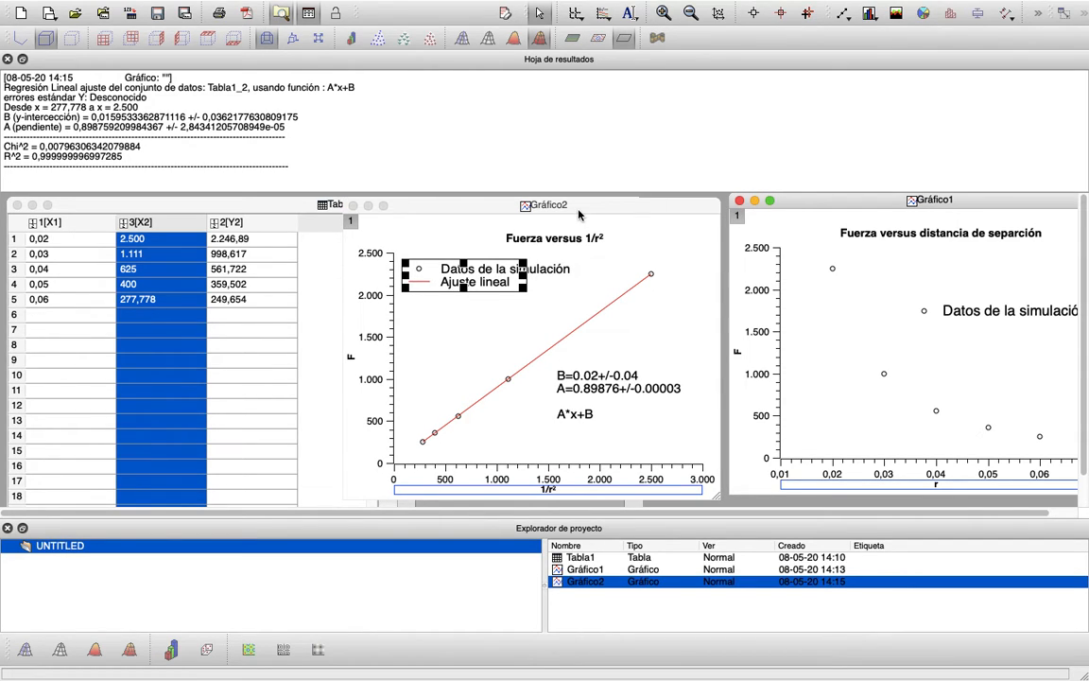
pyautogui.click(665, 347)
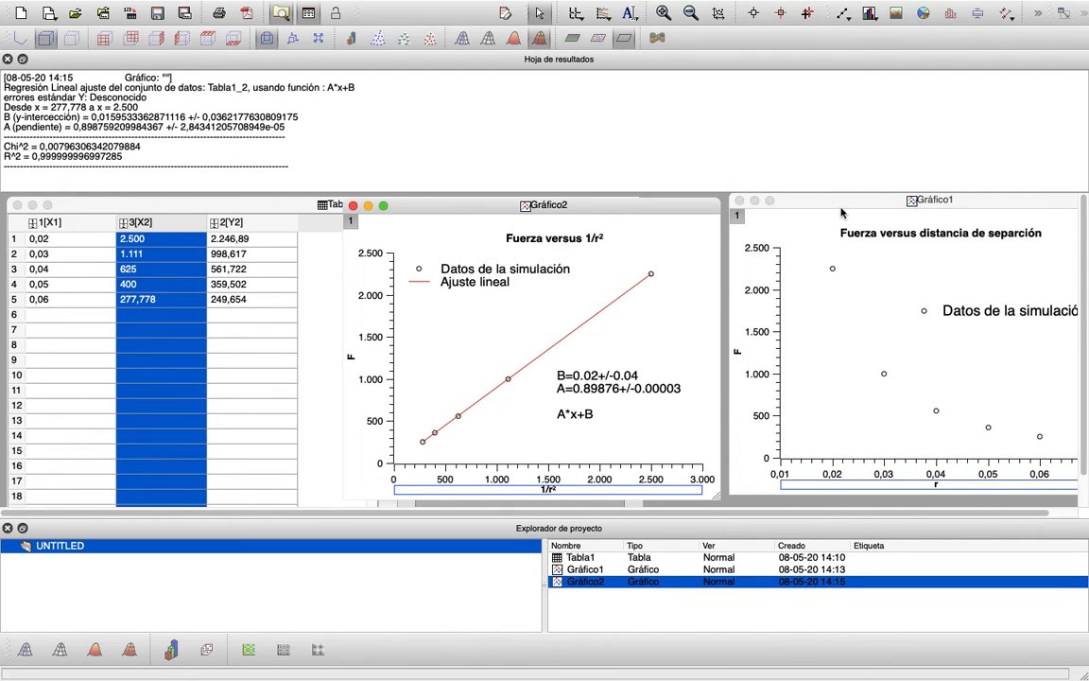
pyautogui.moveTo(841, 213); pyautogui.dragTo(834, 212)
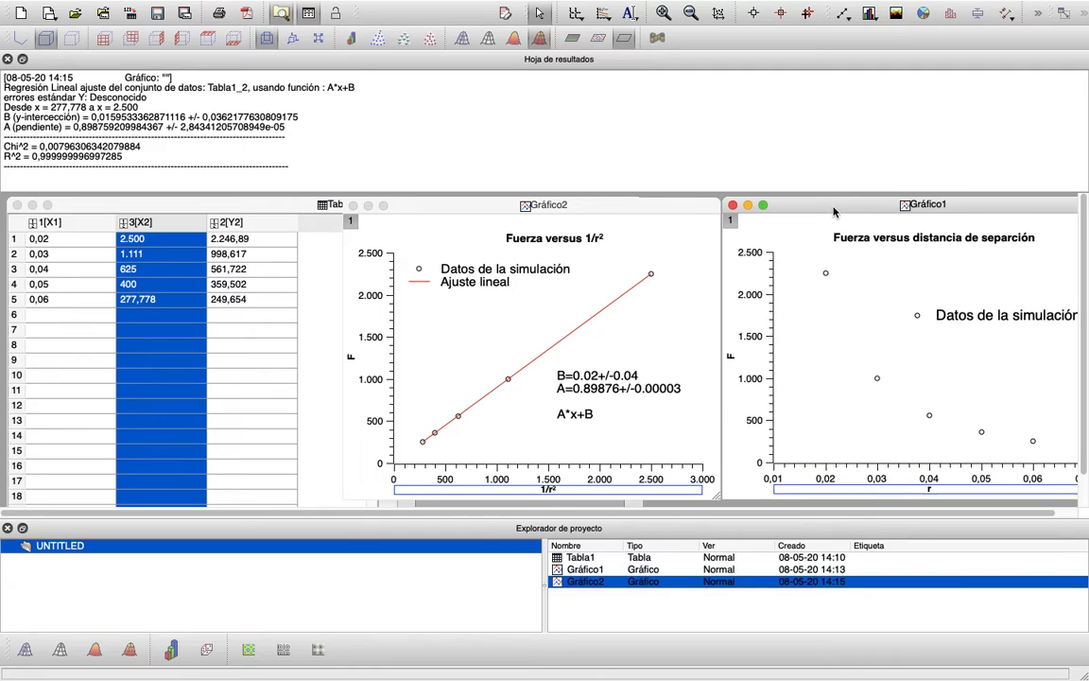
pyautogui.click(628, 212)
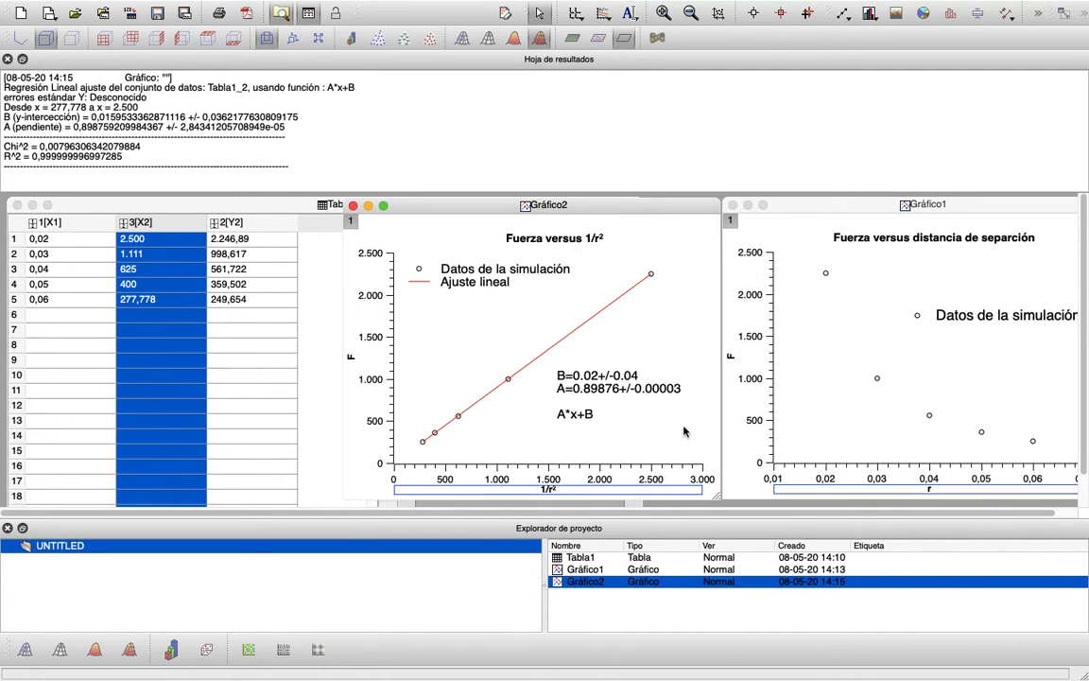